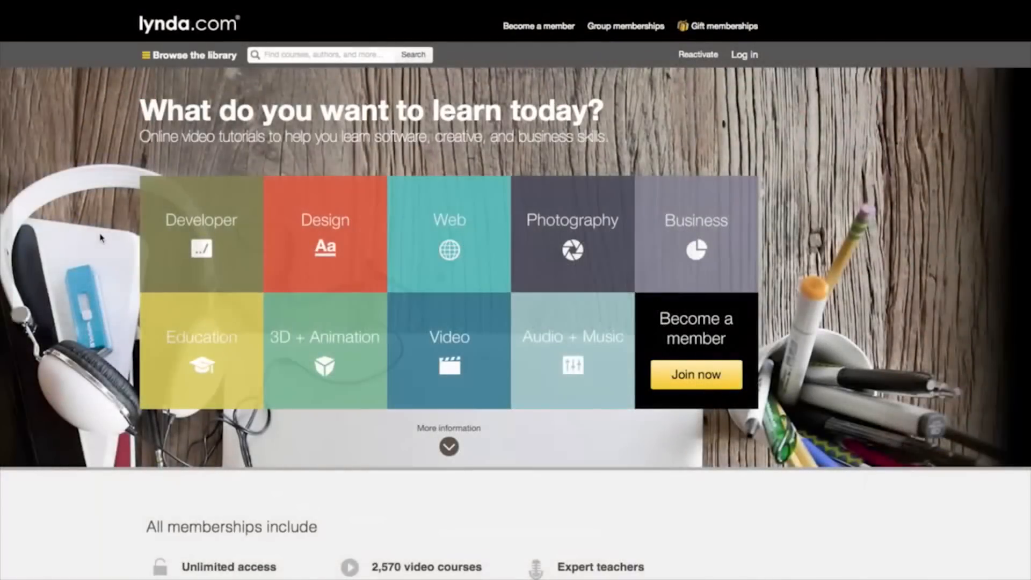
mouse_move(292, 243)
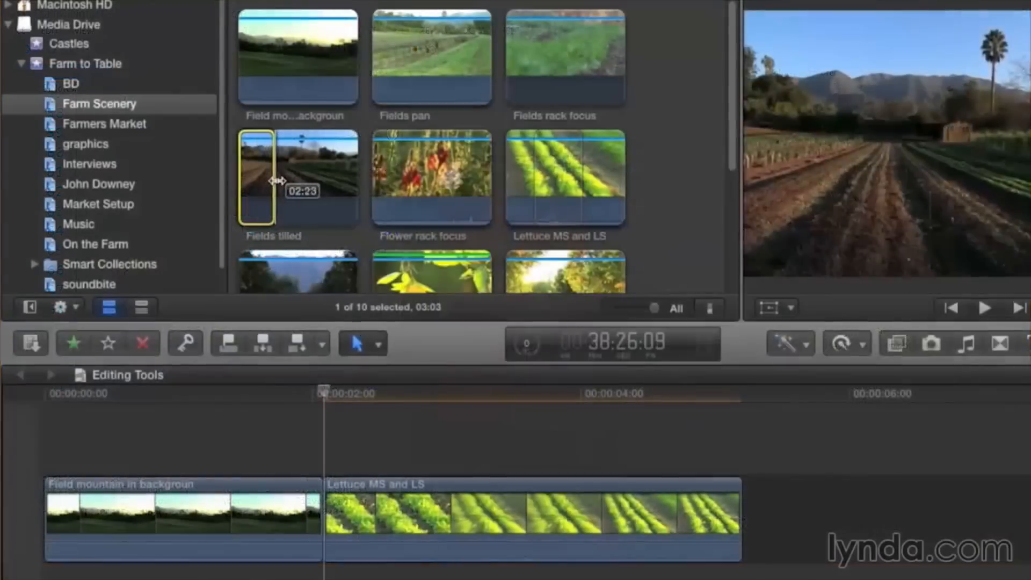
key(w)
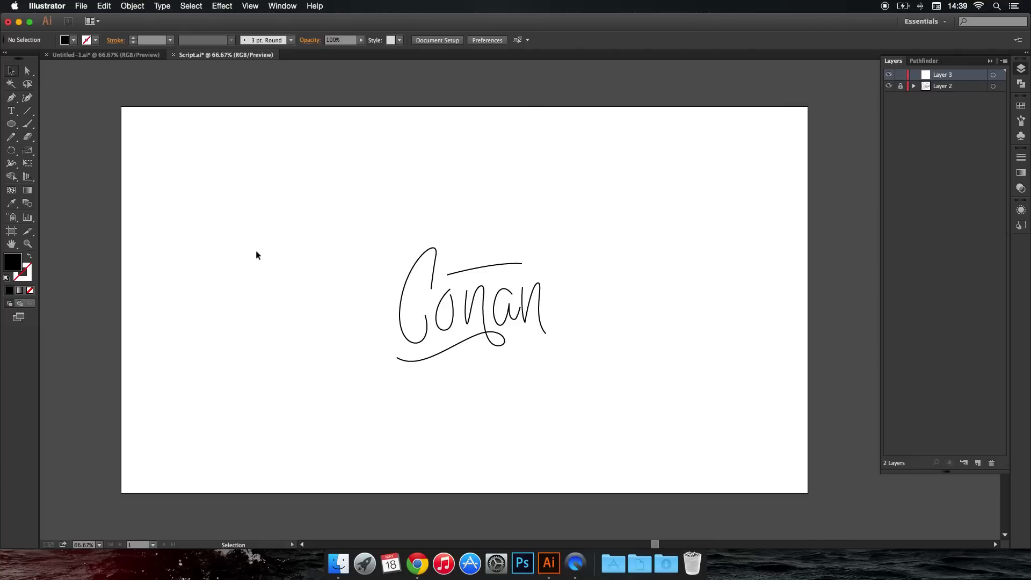
Draw a practice letter C with the Pen tool left of the script lettering, with a black stroke and no fill.
scroll(420, 279, up, 6)
scroll(424, 279, down, 3)
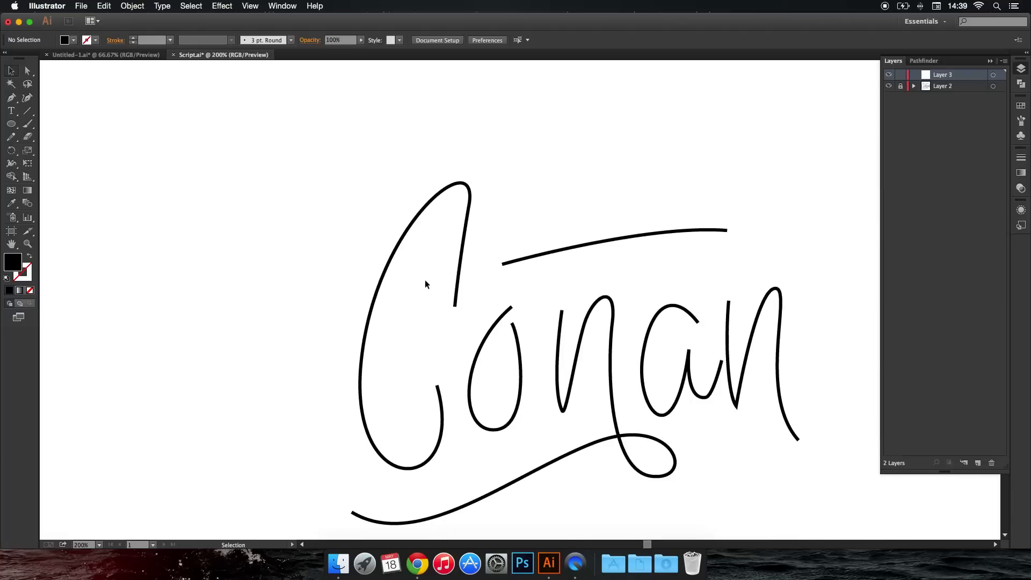
scroll(424, 280, down, 2)
key(p)
drag(220, 261, 244, 229)
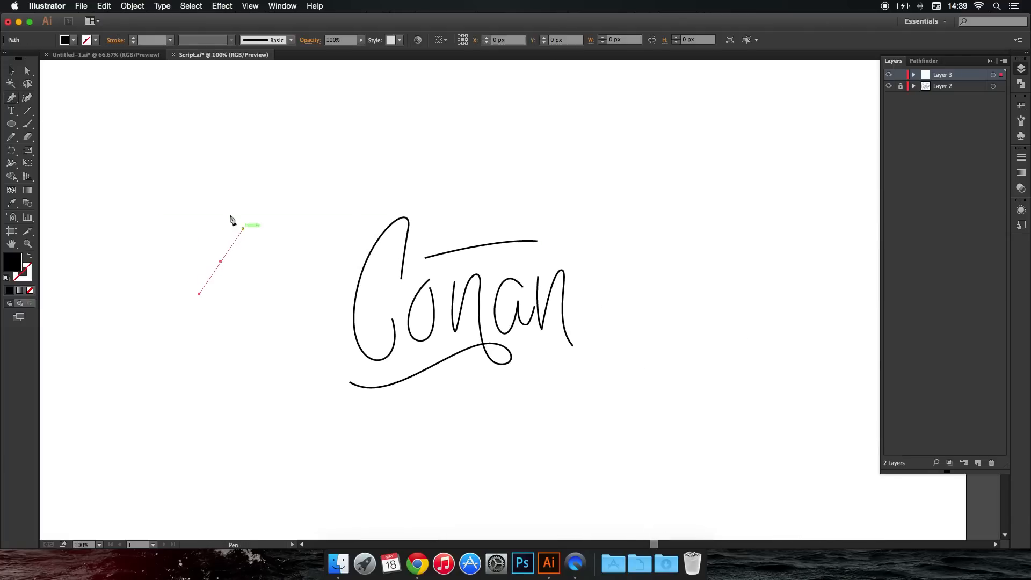
drag(207, 189, 179, 193)
drag(195, 340, 250, 348)
click(220, 262)
super+click(259, 330)
super+click(186, 290)
click(30, 256)
super+click(77, 268)
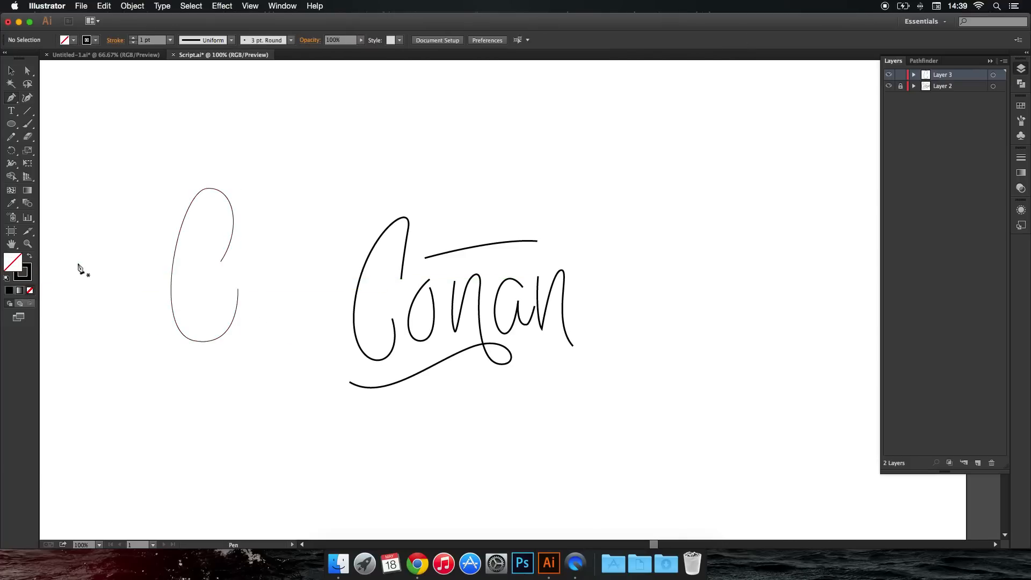
Delete the practice C and switch the colours back to black fill with no stroke.
drag(117, 166, 275, 374)
key(Delete)
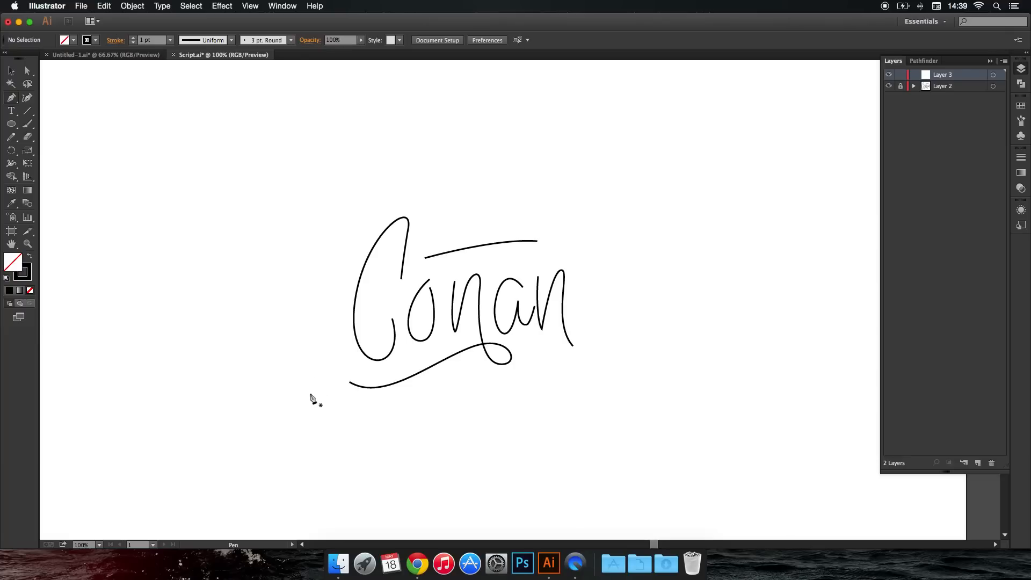
click(10, 70)
click(30, 257)
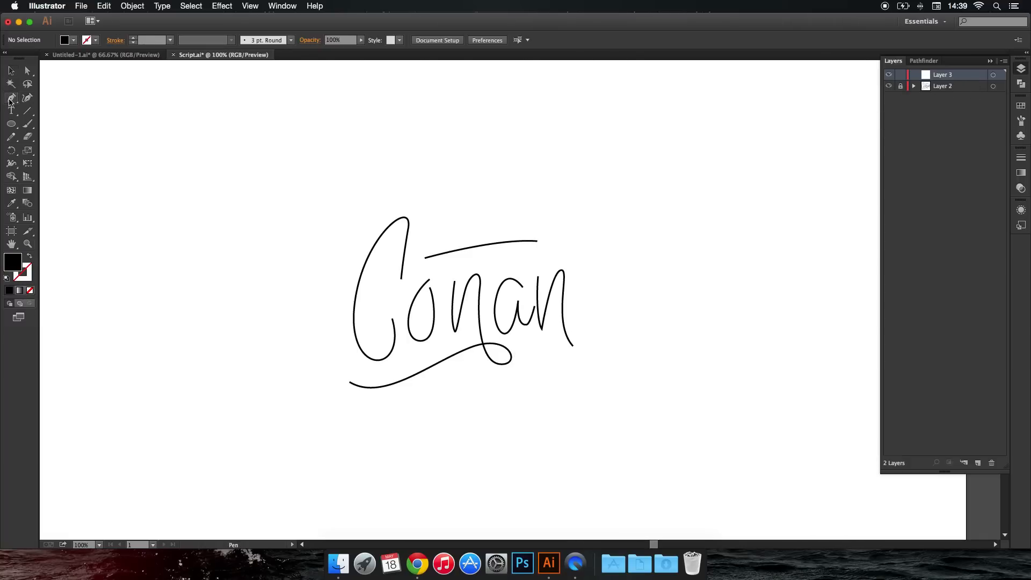
Start a Pen path at the bottom of the script C and curve its inner edge up towards the letter's top.
scroll(324, 202, up, 1)
drag(386, 273, 367, 208)
scroll(369, 207, up, 2)
scroll(368, 208, up, 2)
scroll(381, 214, down, 5)
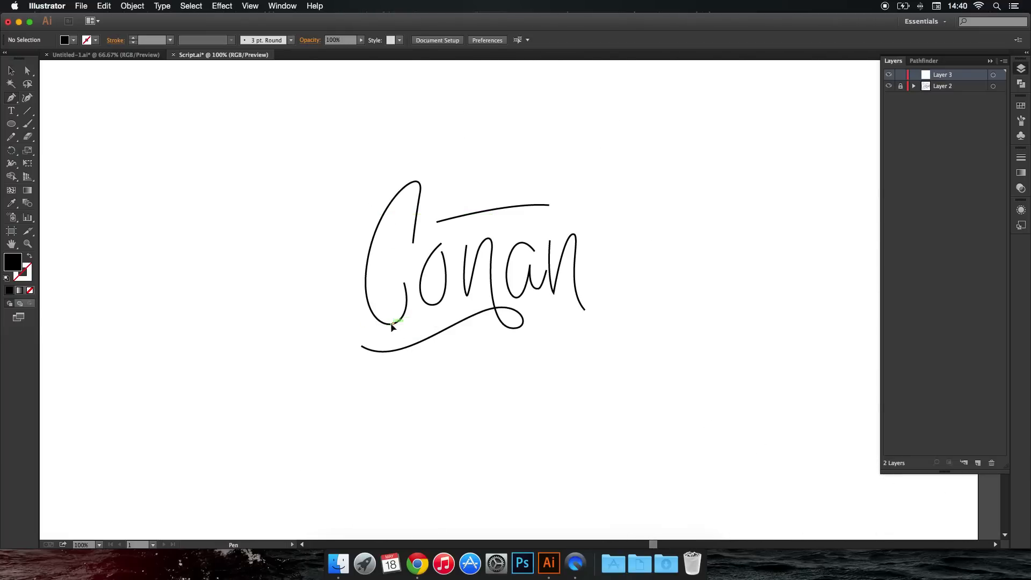
drag(369, 327, 369, 327)
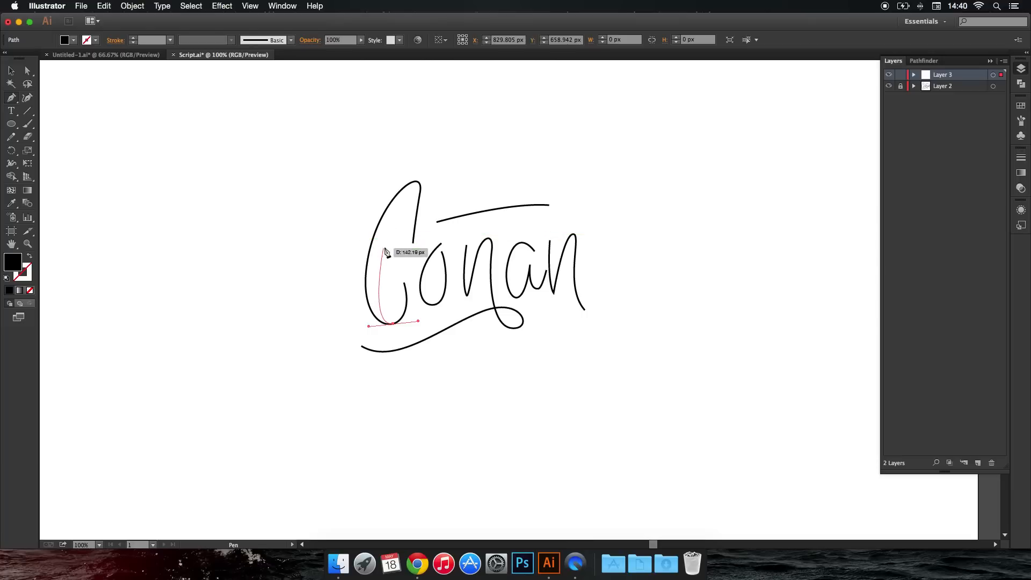
mouse_move(389, 238)
mouse_down()
mouse_move(397, 215)
mouse_move(446, 170)
mouse_up()
key(super+z)
key(super+z)
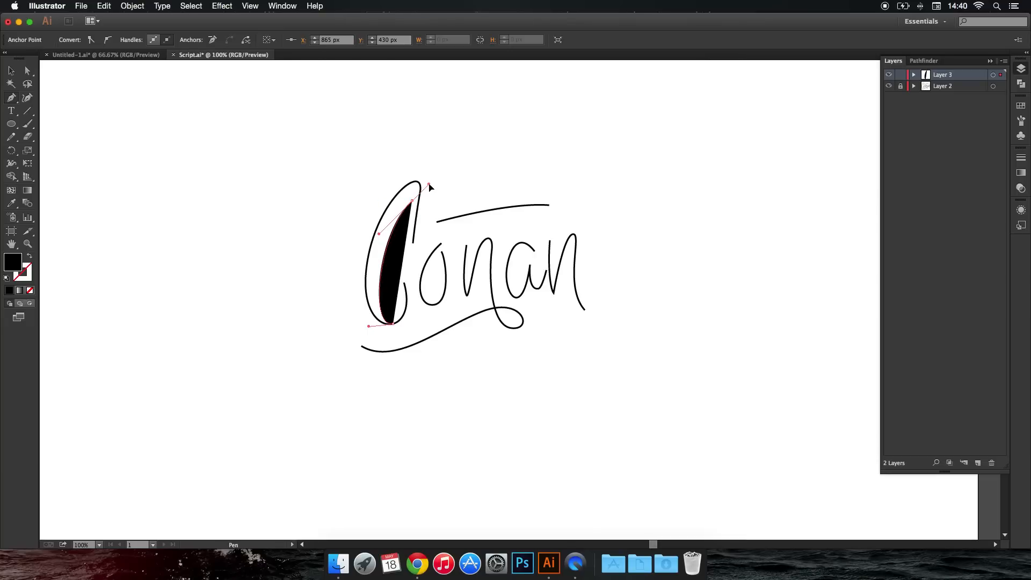
Round the path over the top of the C, curve the outer edge back down and close the filled stroke.
drag(416, 176, 402, 171)
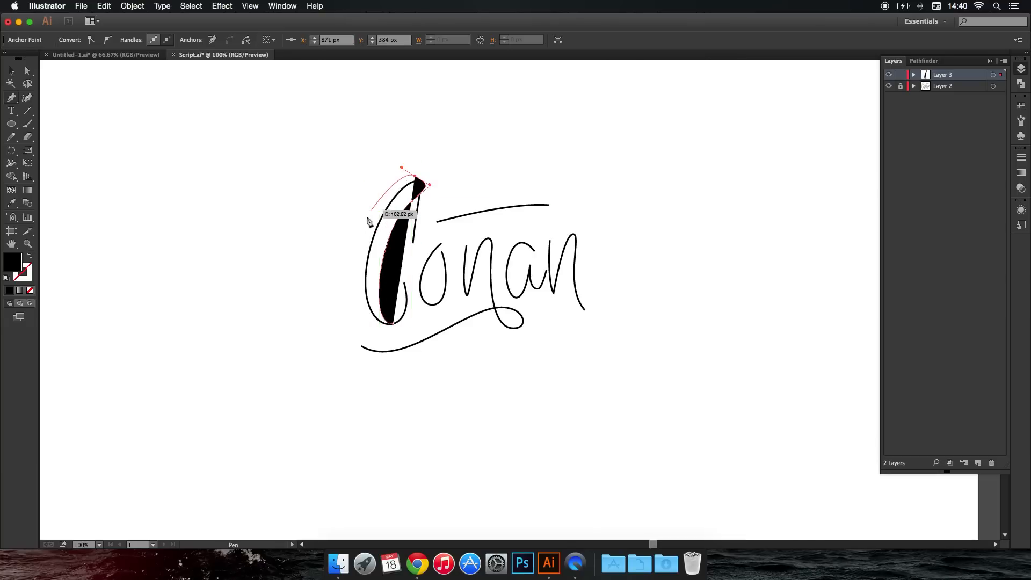
mouse_move(361, 230)
mouse_down()
mouse_move(352, 306)
mouse_move(396, 329)
mouse_move(418, 325)
mouse_move(403, 325)
mouse_up()
key(super+z)
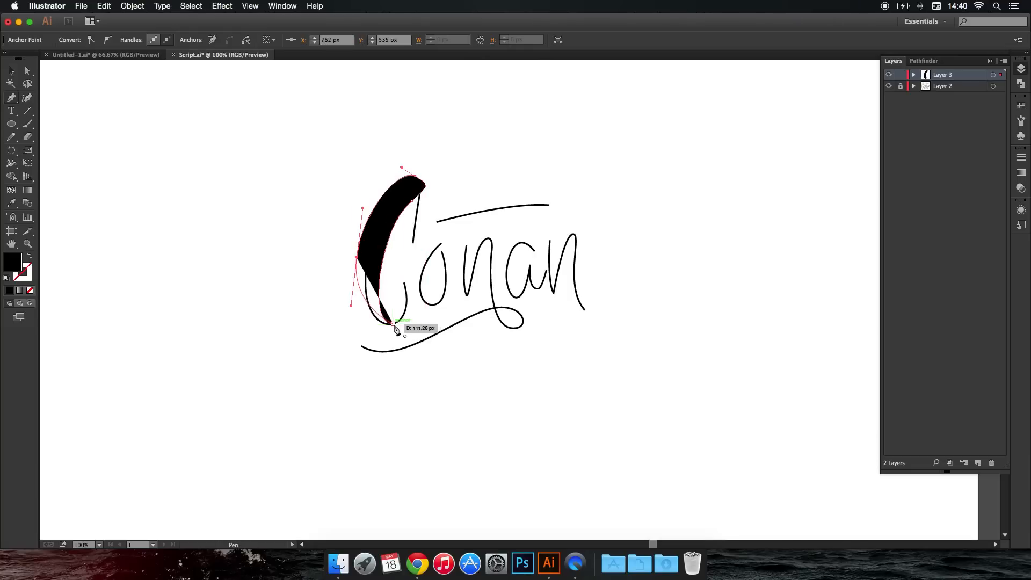
drag(395, 328, 420, 320)
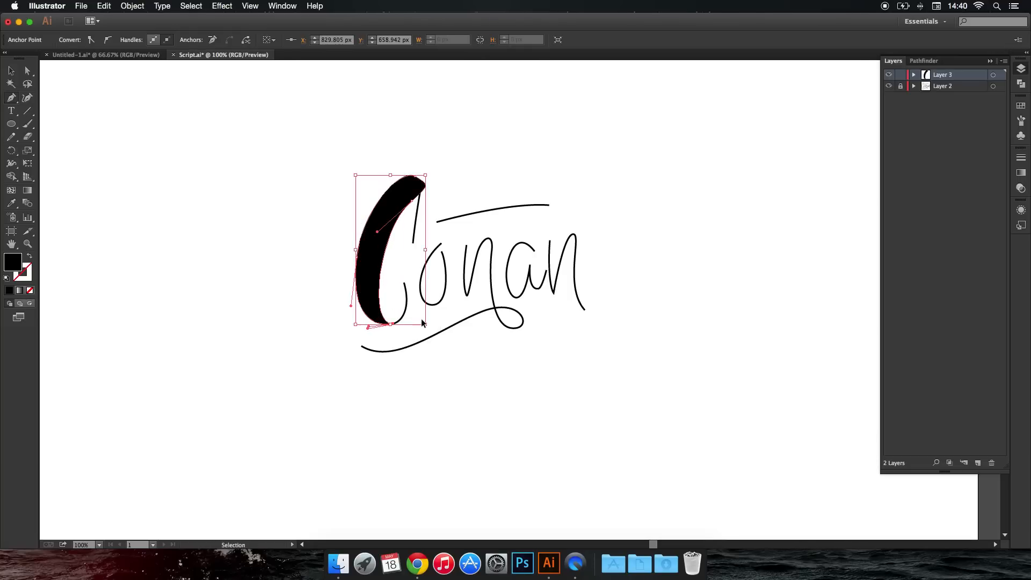
super+click(421, 320)
Draw a closed filler shape along the lower outer edge of the C's thick stroke to smooth its curve.
scroll(421, 307, up, 1)
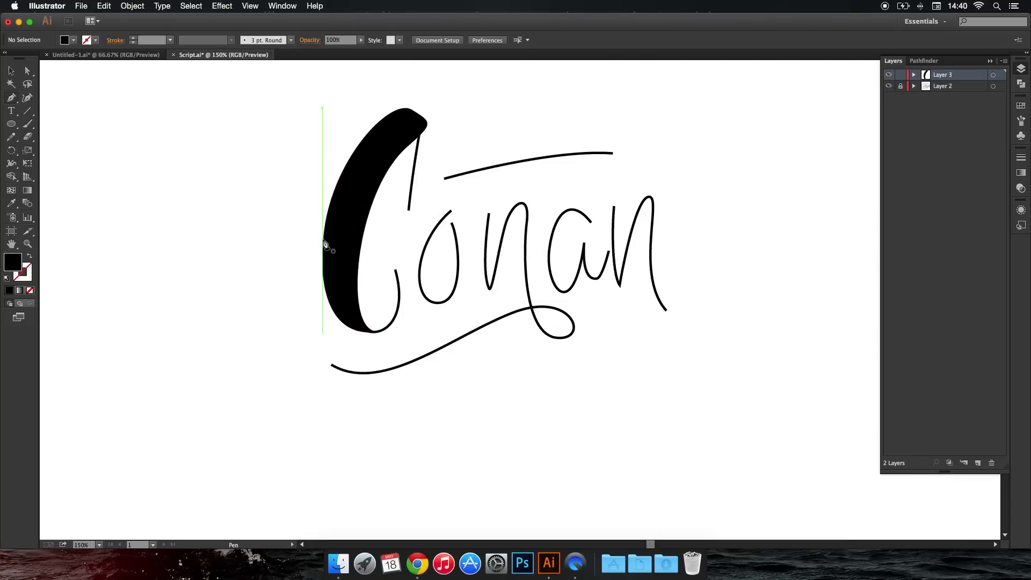
drag(324, 229, 320, 276)
click(318, 292)
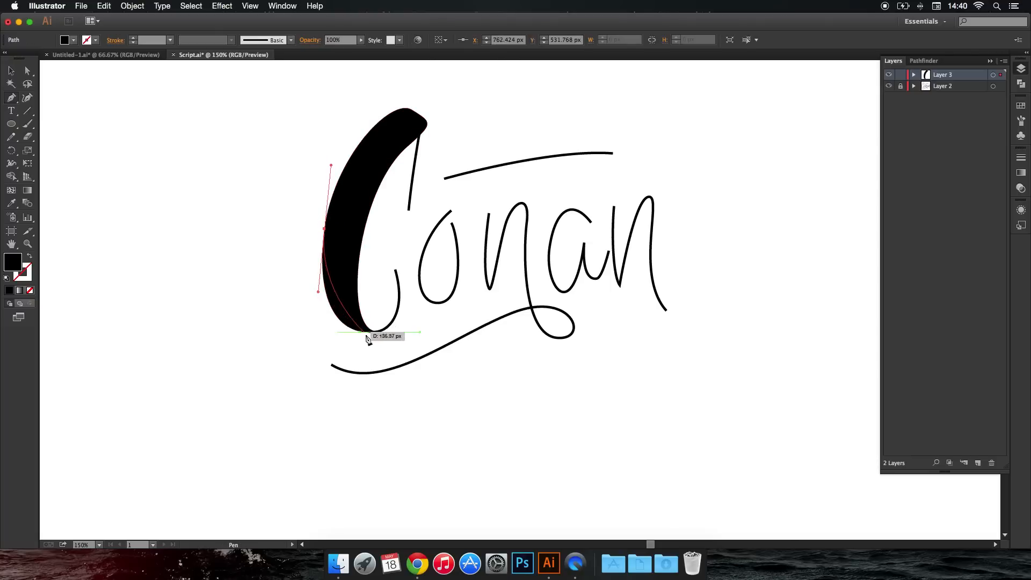
drag(364, 332, 409, 332)
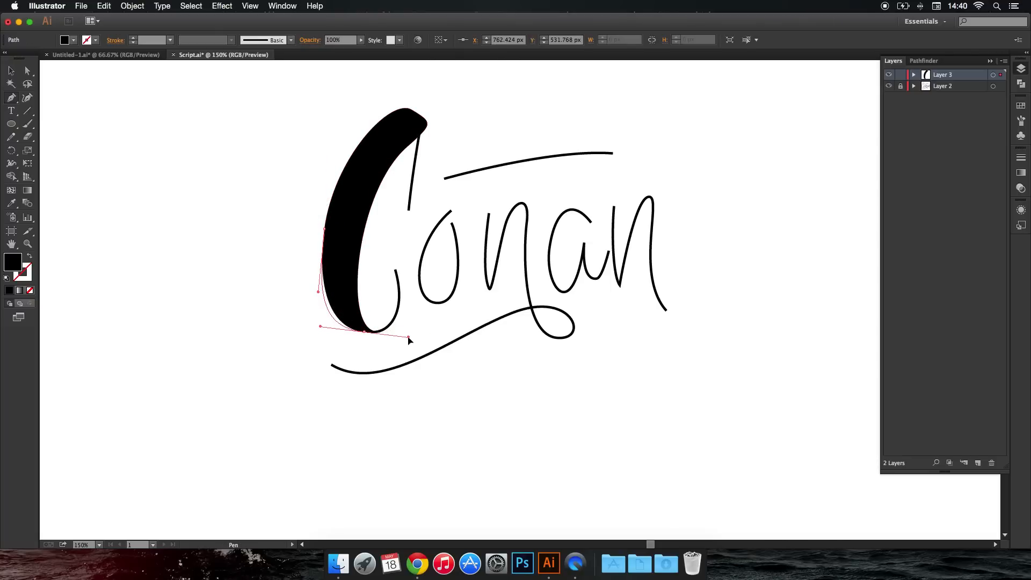
drag(364, 332, 326, 230)
click(324, 230)
super+click(261, 272)
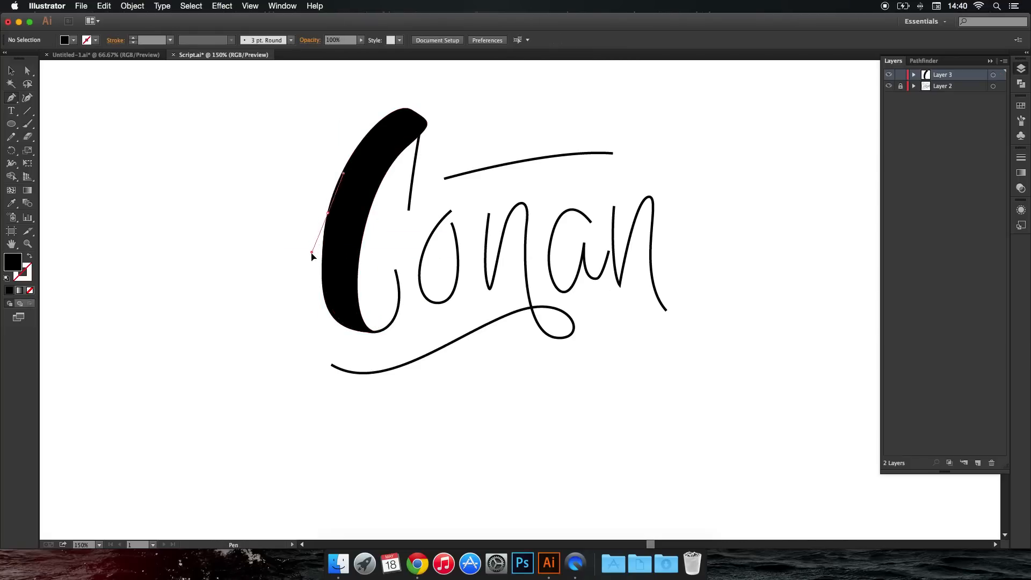
Add another filler shape on the C's outer left edge, blending the upper curve into the lower one.
drag(329, 208, 333, 315)
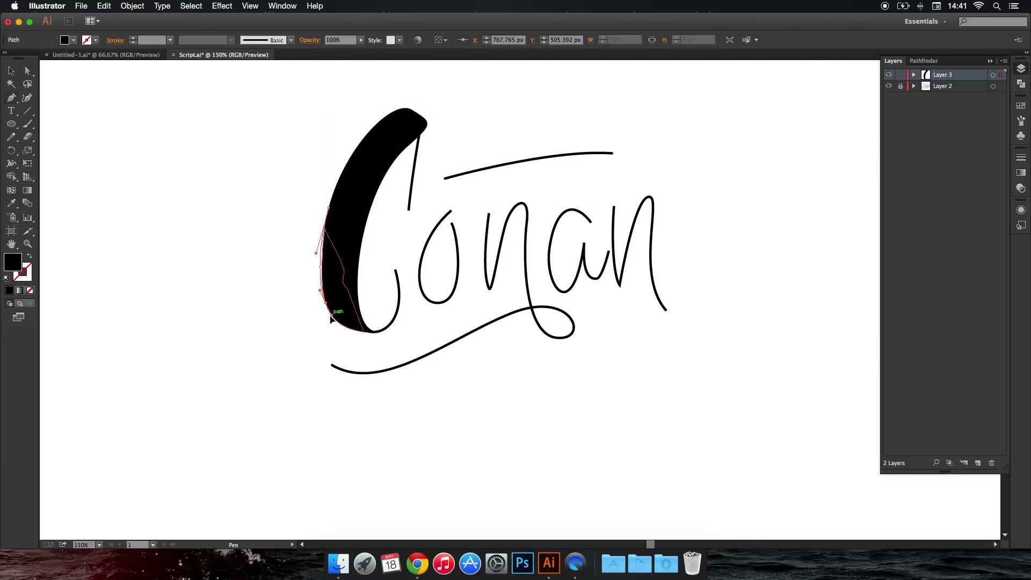
click(329, 208)
super+click(301, 205)
Start a Pen path at the C's inner bottom and curve it up to the tip of the lower hook.
scroll(321, 188, down, 5)
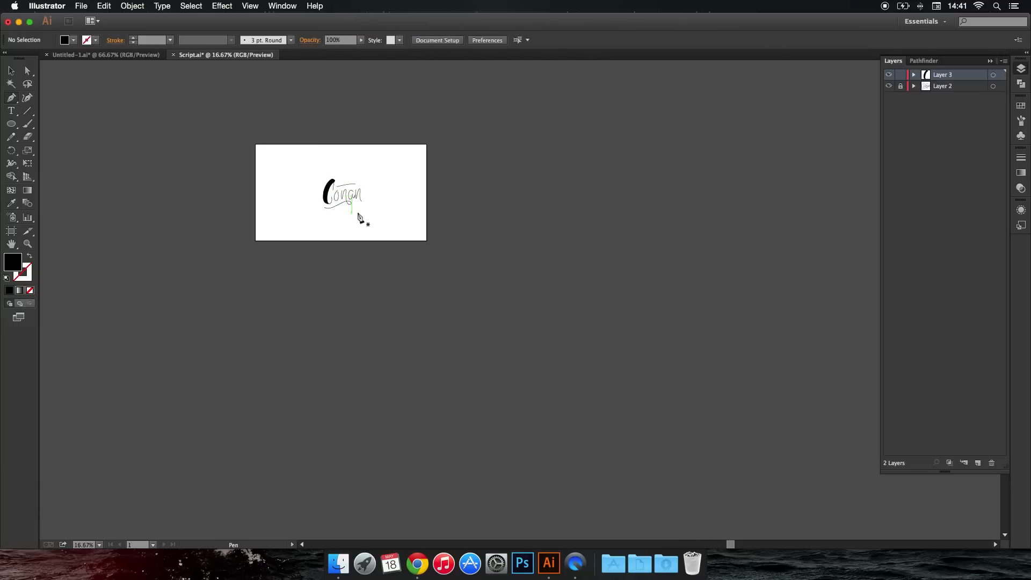
scroll(333, 189, up, 2)
scroll(330, 299, up, 8)
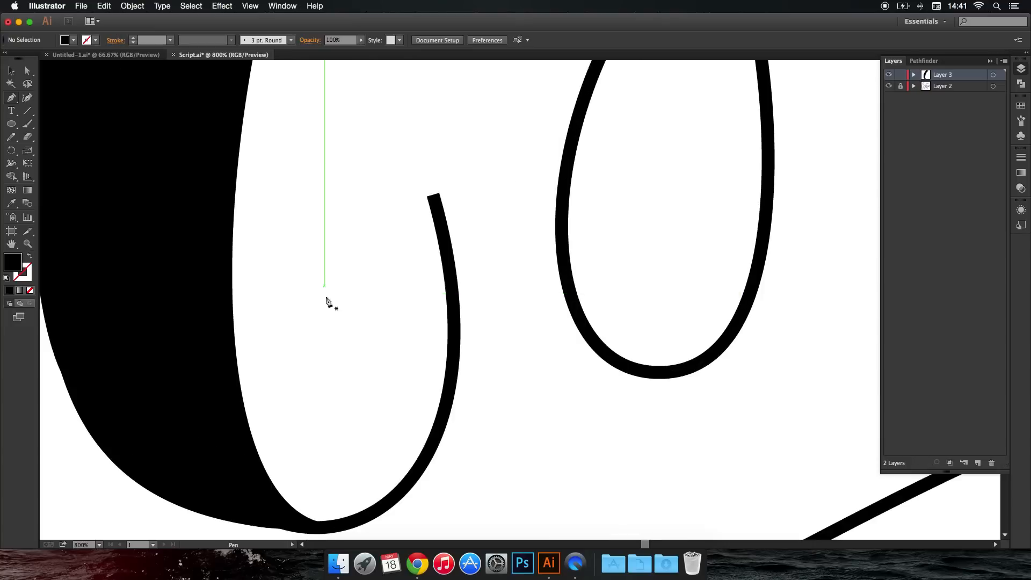
scroll(329, 363, down, 4)
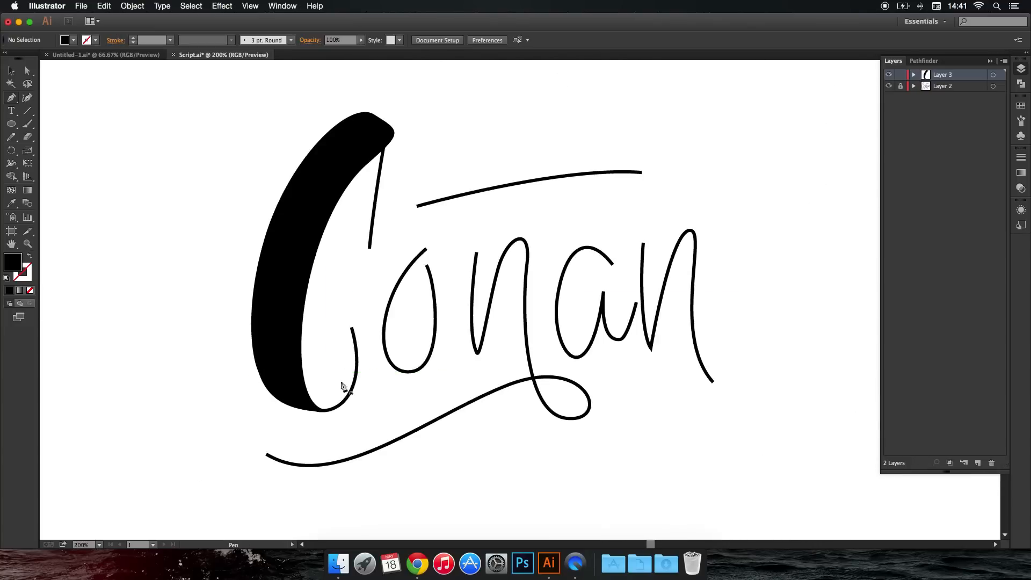
scroll(323, 405, up, 2)
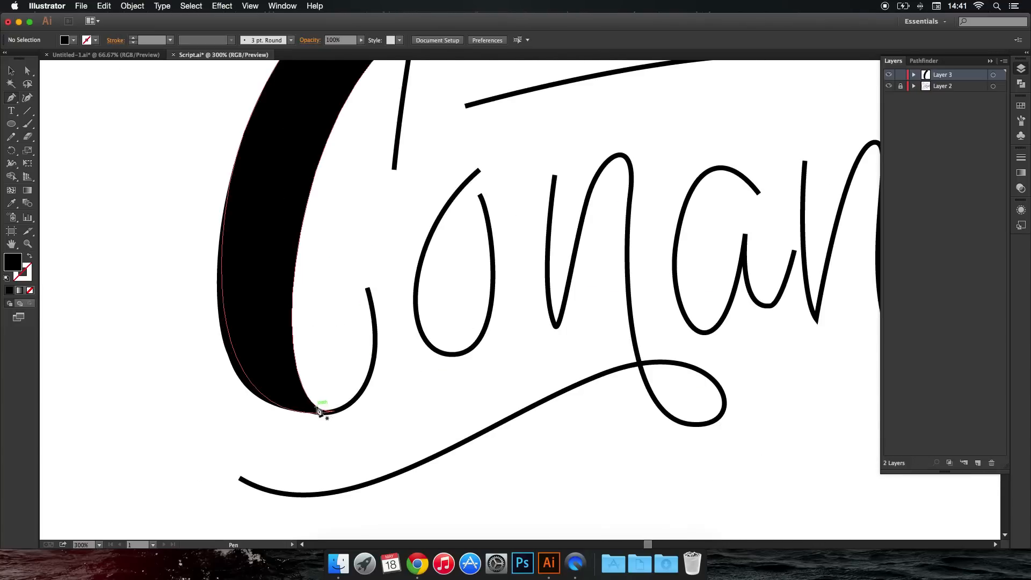
click(336, 412)
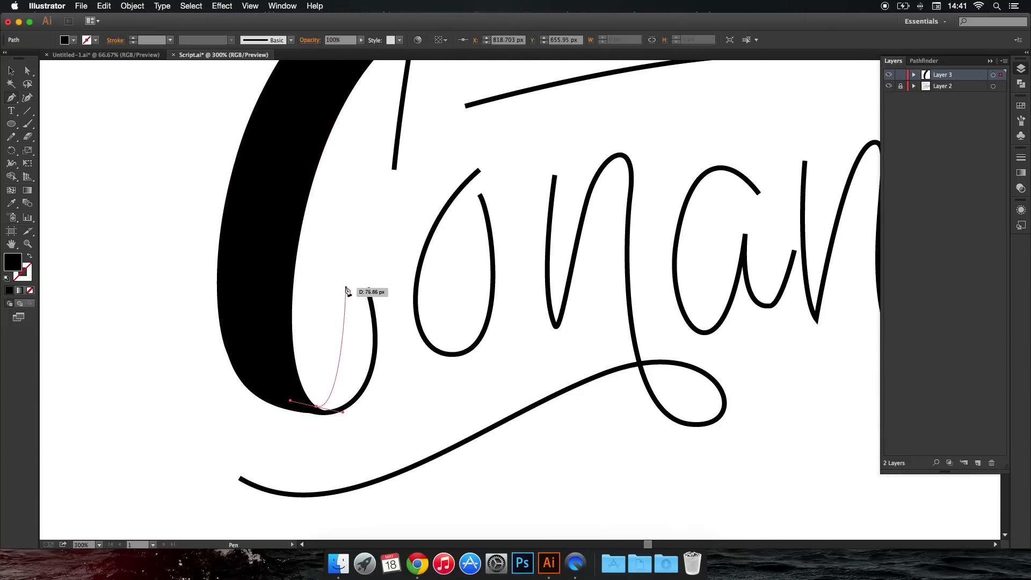
drag(343, 282, 324, 244)
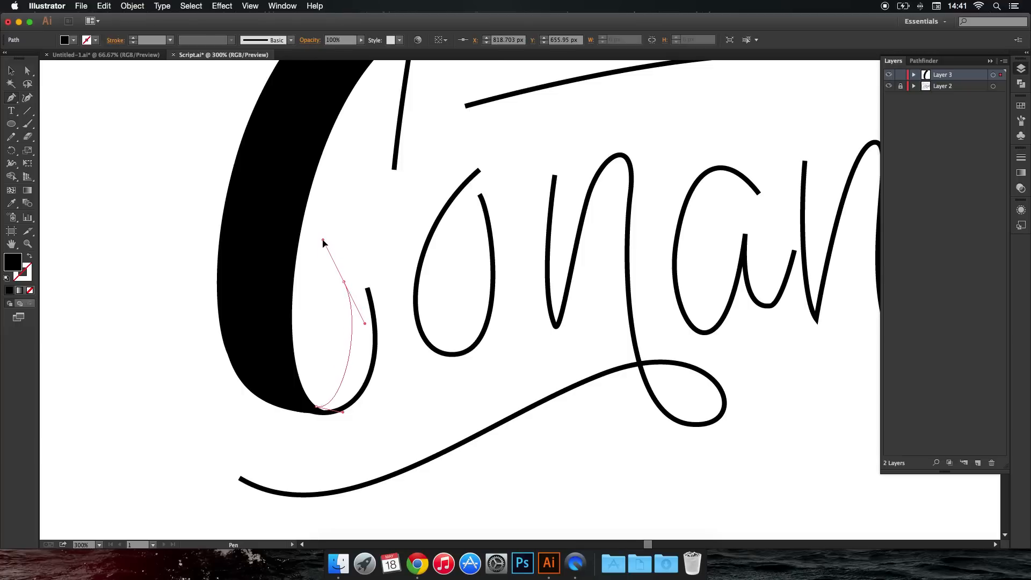
click(343, 281)
Round the hook's tip, curve its outer edge down to the base of the C and close the filled hook.
drag(386, 296, 406, 355)
key(super+z)
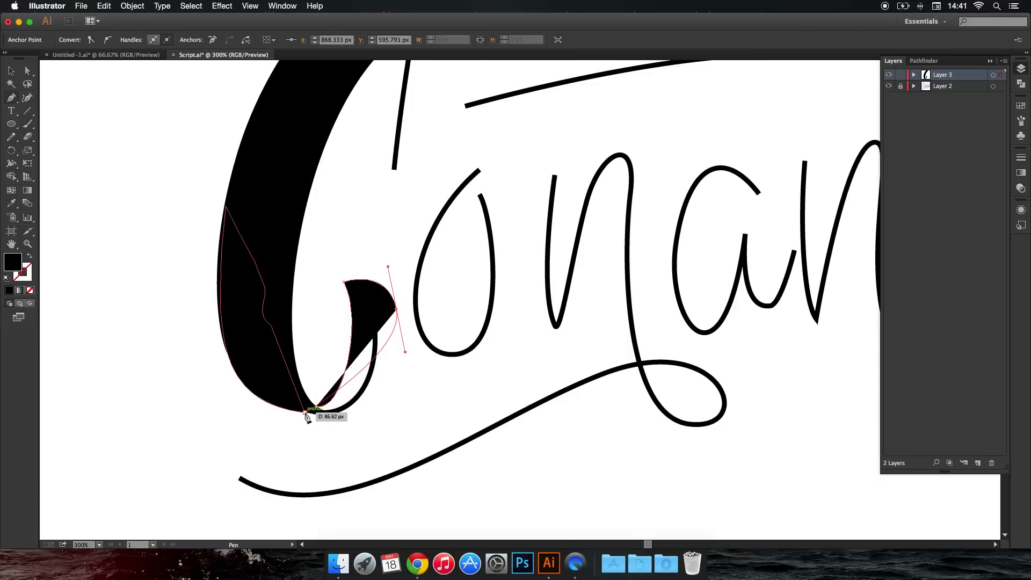
drag(305, 414, 223, 395)
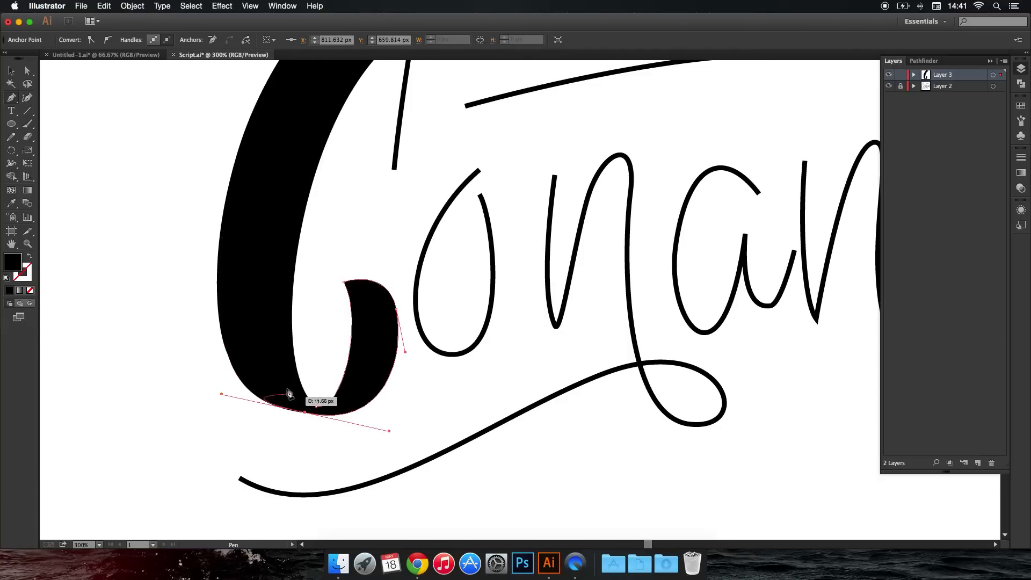
super+click(370, 433)
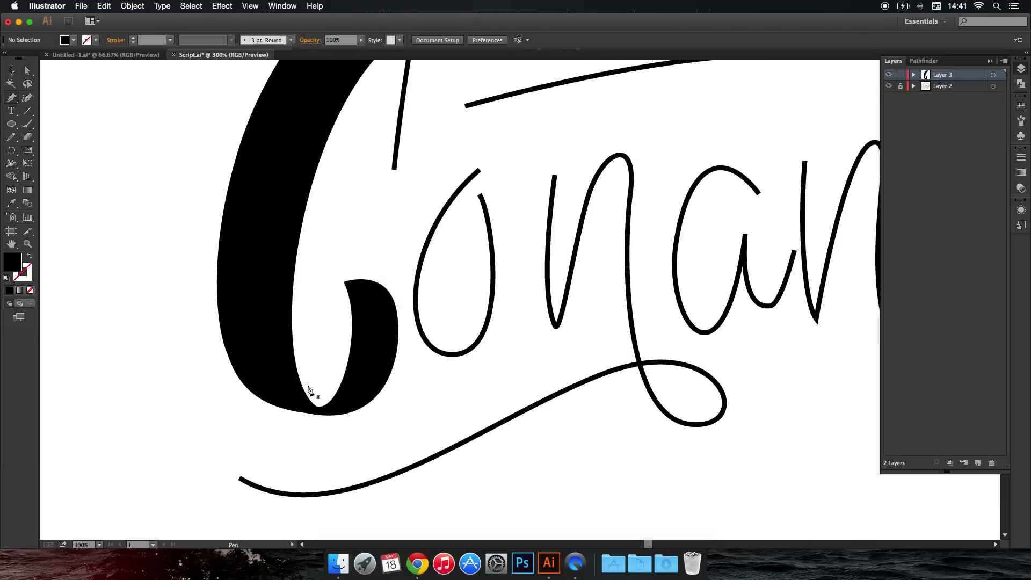
Draw a closed filler shape across the inner bottom of the C to thicken and round the join with the hook.
scroll(306, 374, down, 1)
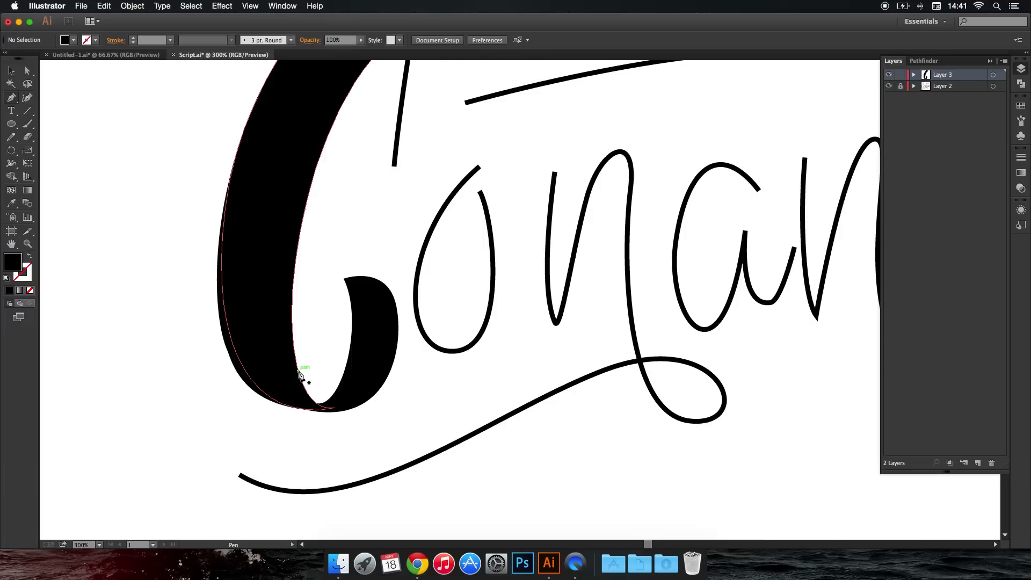
drag(298, 370, 307, 396)
key(super+z)
key(super+z)
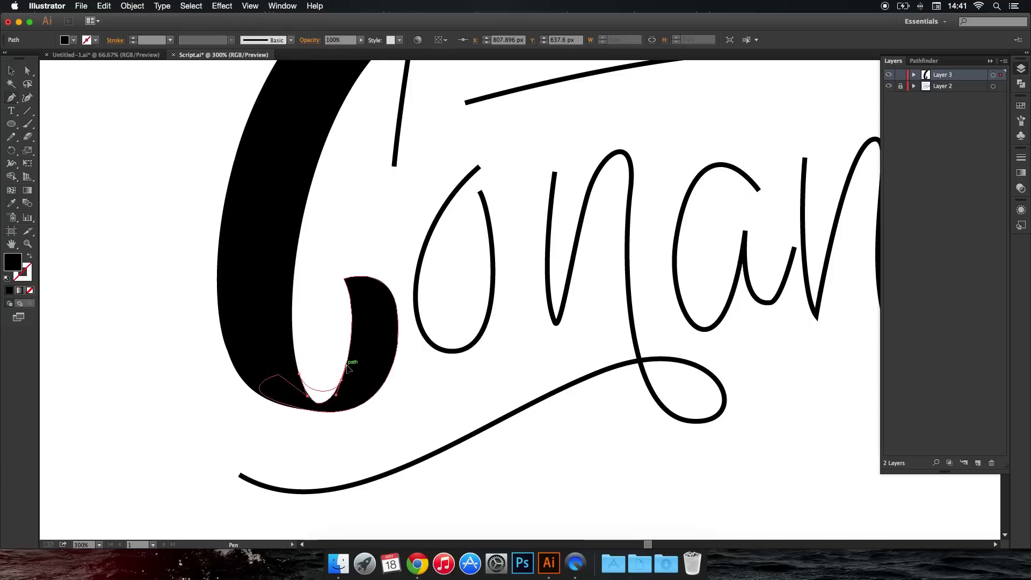
drag(347, 366, 346, 365)
click(348, 391)
click(343, 399)
click(325, 409)
click(319, 409)
click(307, 410)
click(302, 409)
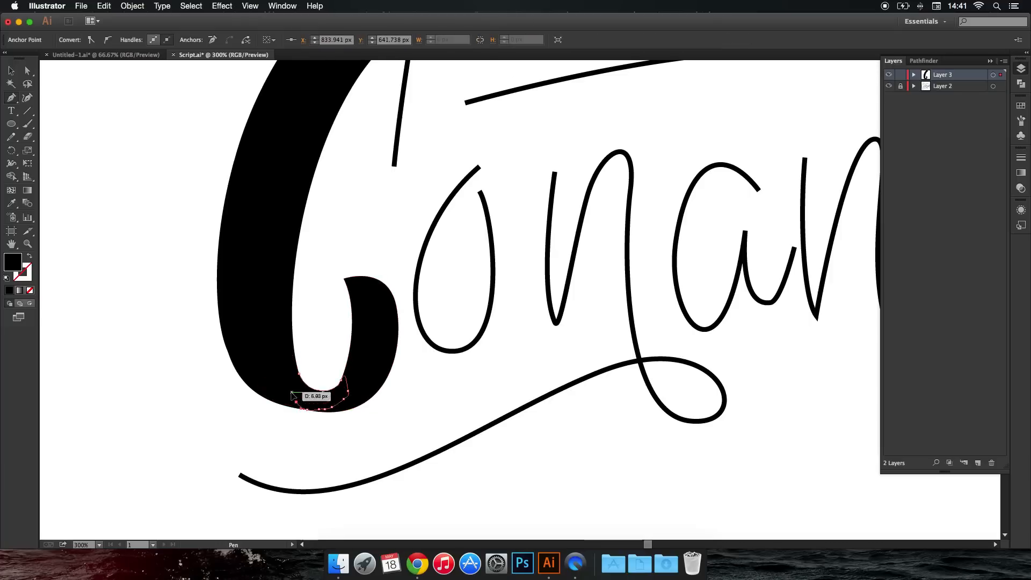
click(299, 374)
super+click(217, 415)
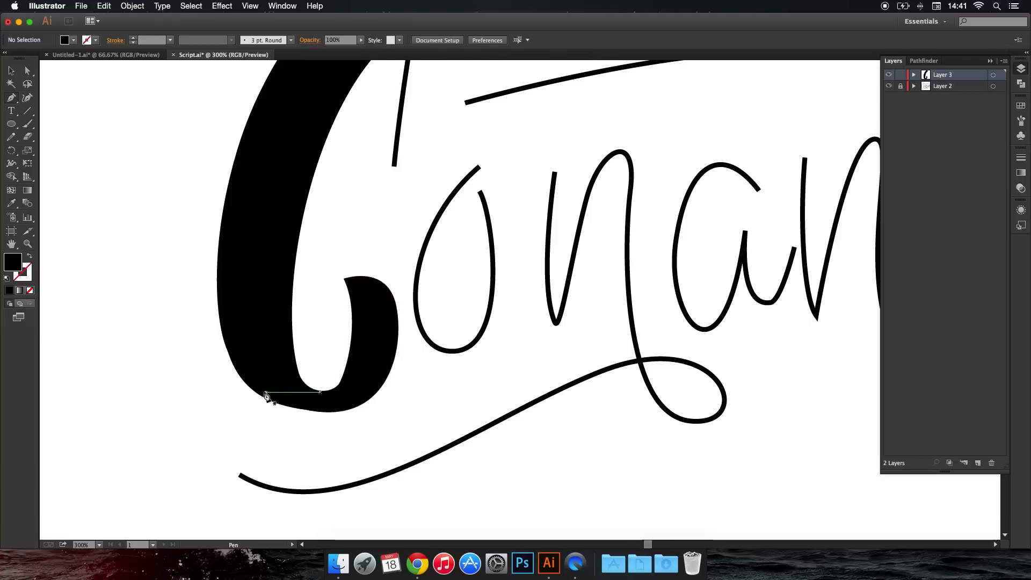
Draw a closed filler shape under the C from its left side to the hook to smooth the outer bottom curve.
drag(238, 373, 266, 420)
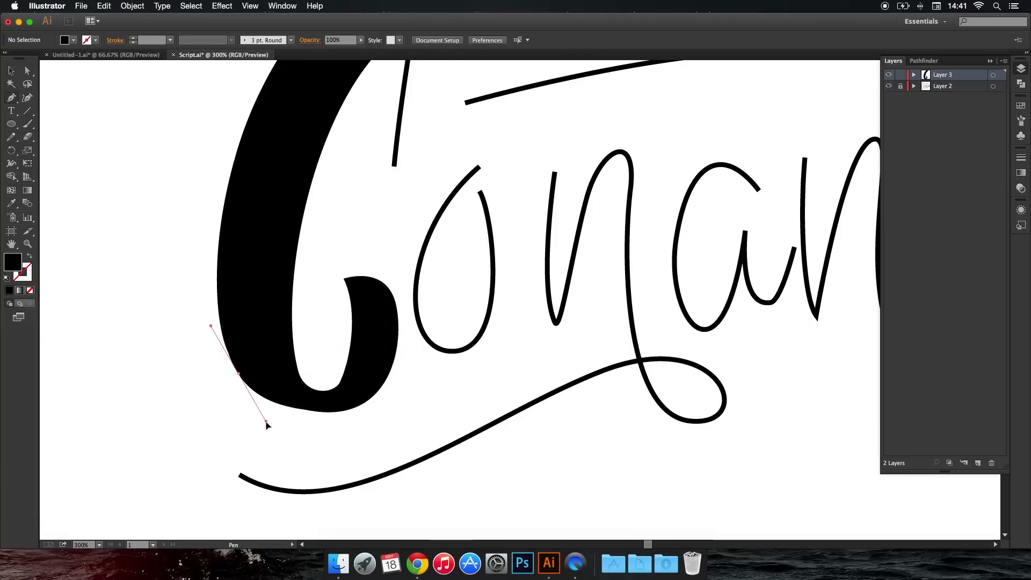
drag(374, 395, 333, 408)
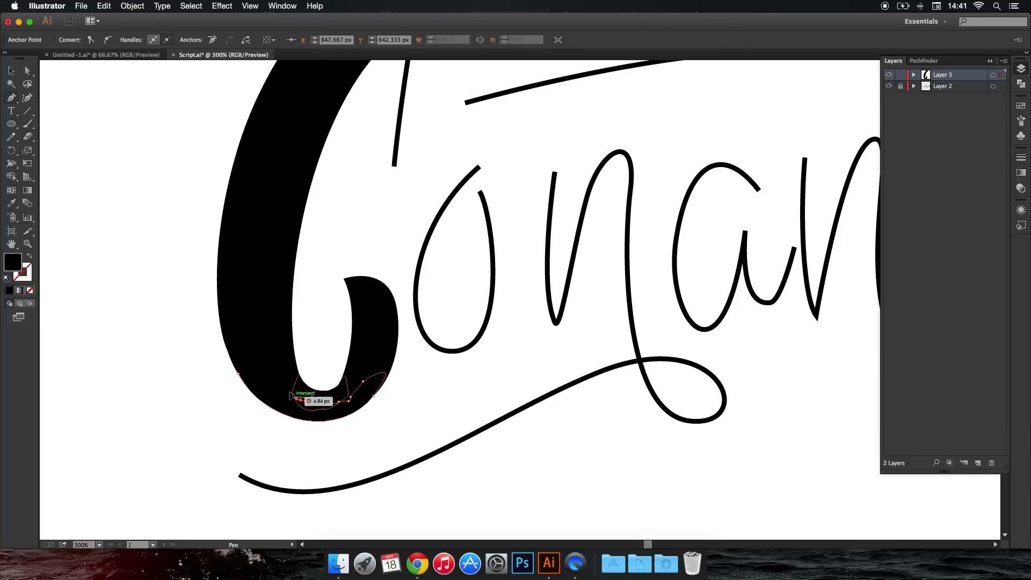
click(238, 374)
super+click(223, 386)
scroll(222, 385, down, 3)
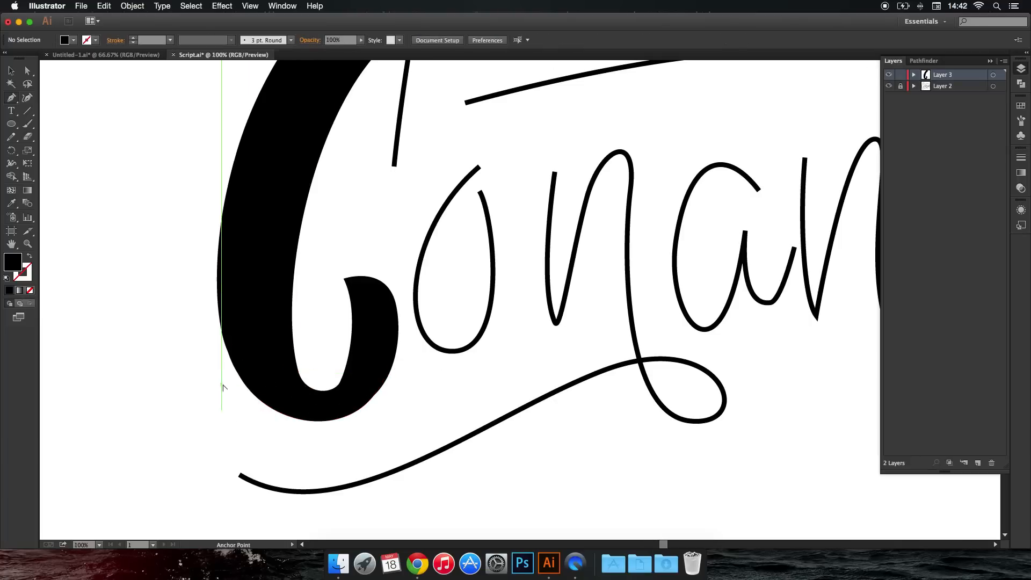
scroll(247, 382, up, 2)
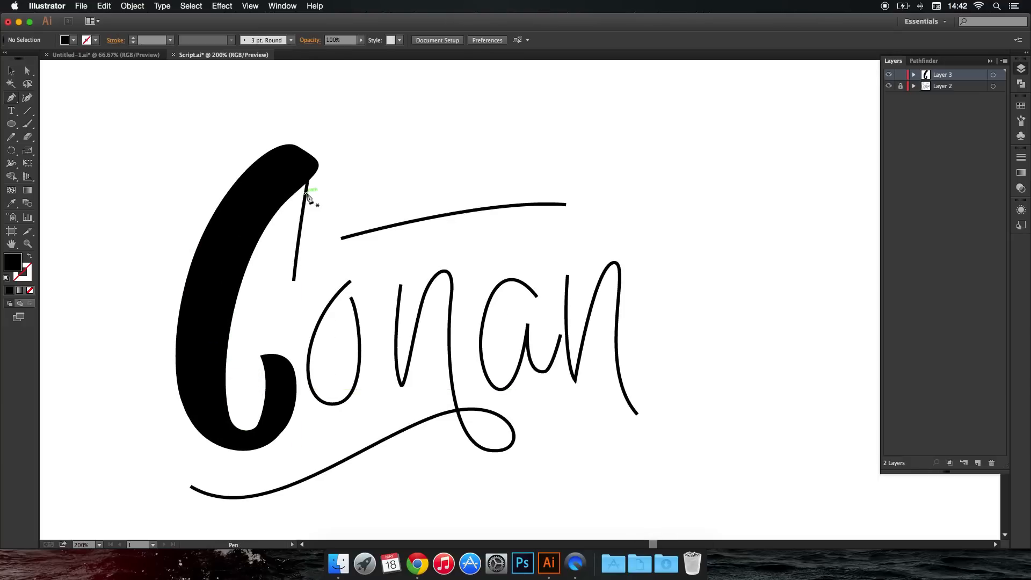
Draw a small closed filler shape at the inner bottom of the C to smooth the curve where it meets the hook.
scroll(252, 427, up, 5)
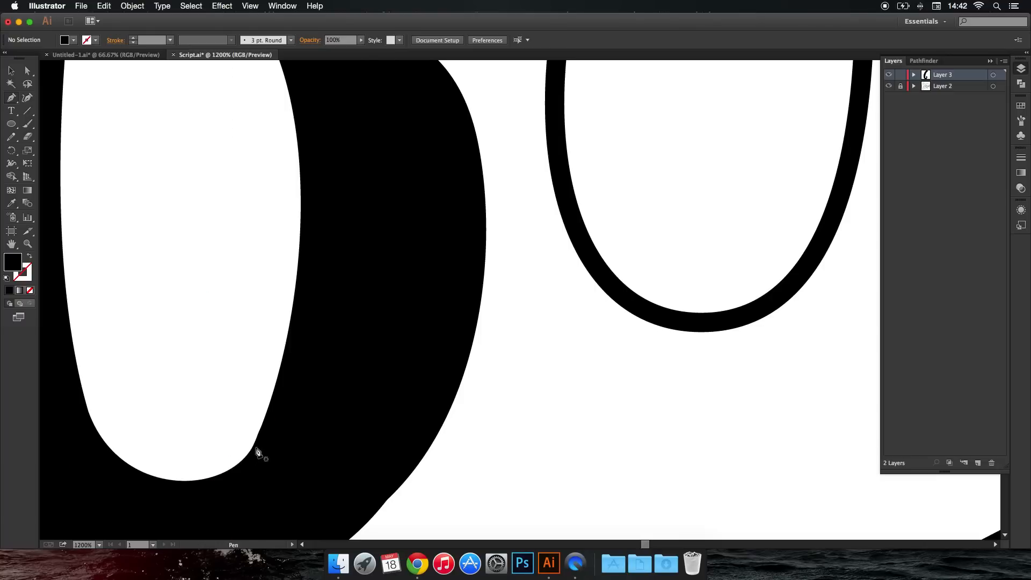
click(272, 398)
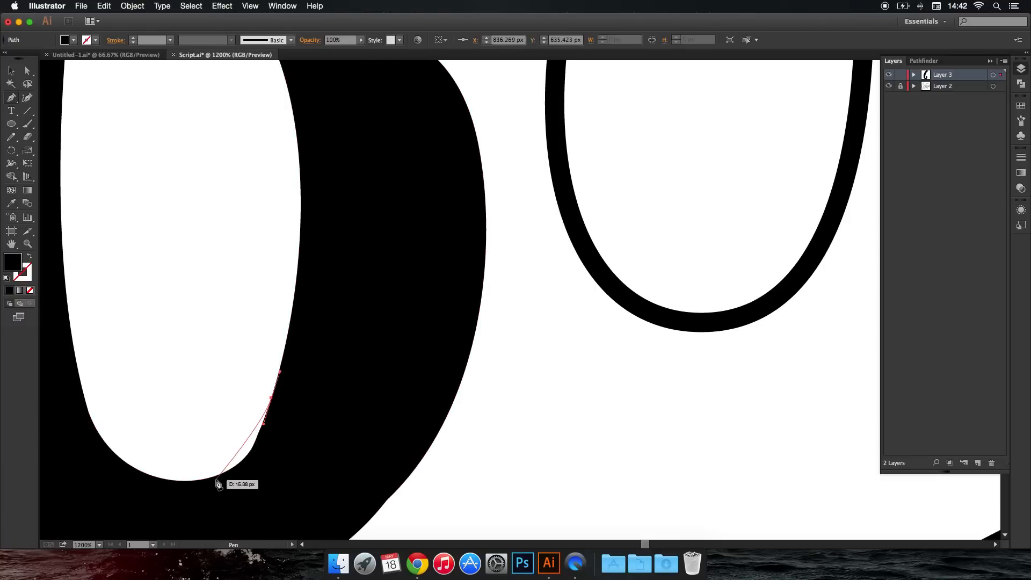
drag(215, 477, 264, 469)
drag(271, 455, 273, 437)
click(272, 398)
super+click(258, 383)
scroll(258, 382, down, 8)
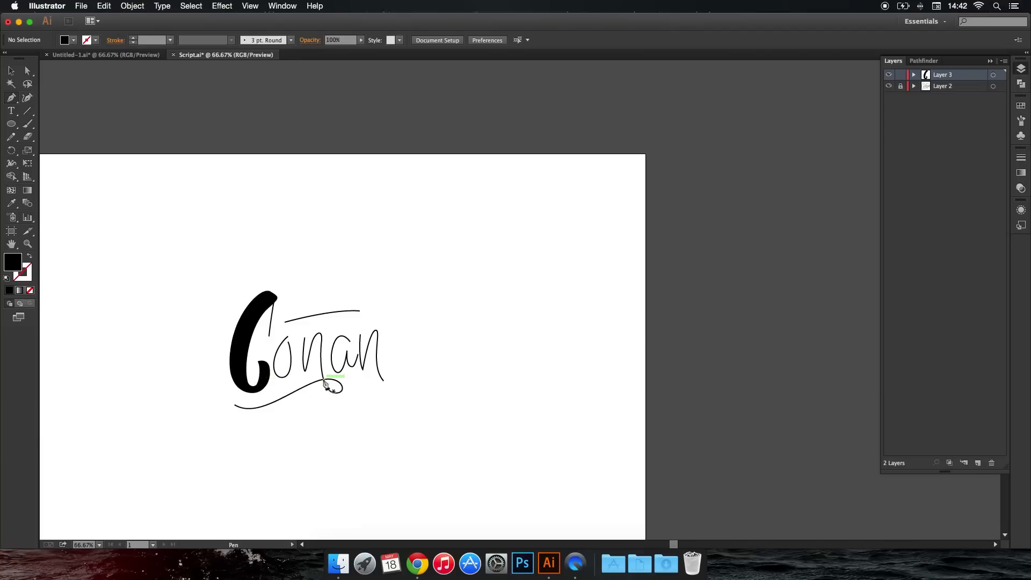
Draw a closed filled spur hanging from the C's upper tip, following the thin script line down to a point.
scroll(287, 345, up, 4)
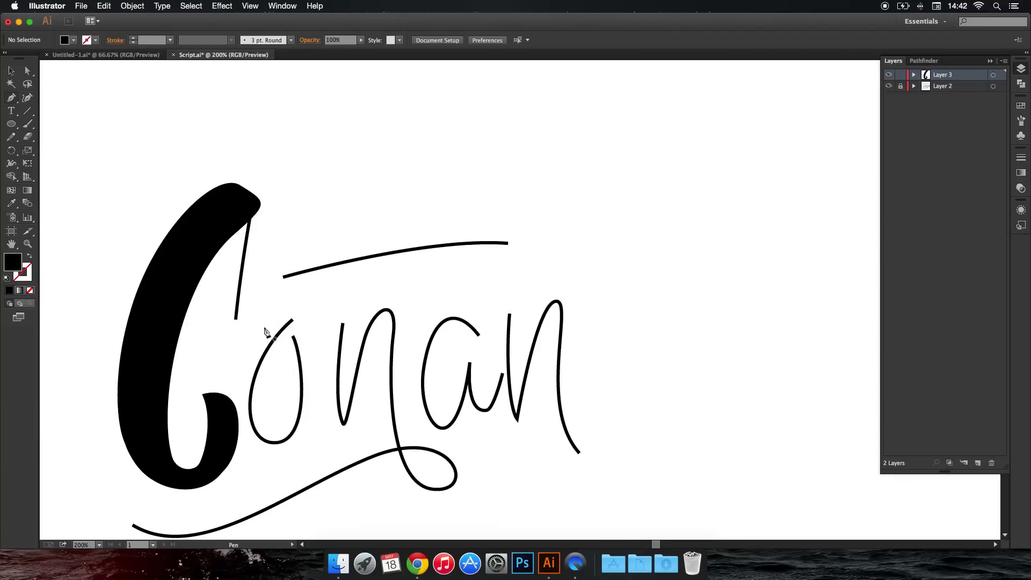
drag(230, 215, 219, 278)
mouse_move(237, 332)
mouse_down()
mouse_move(263, 339)
mouse_move(254, 342)
mouse_up()
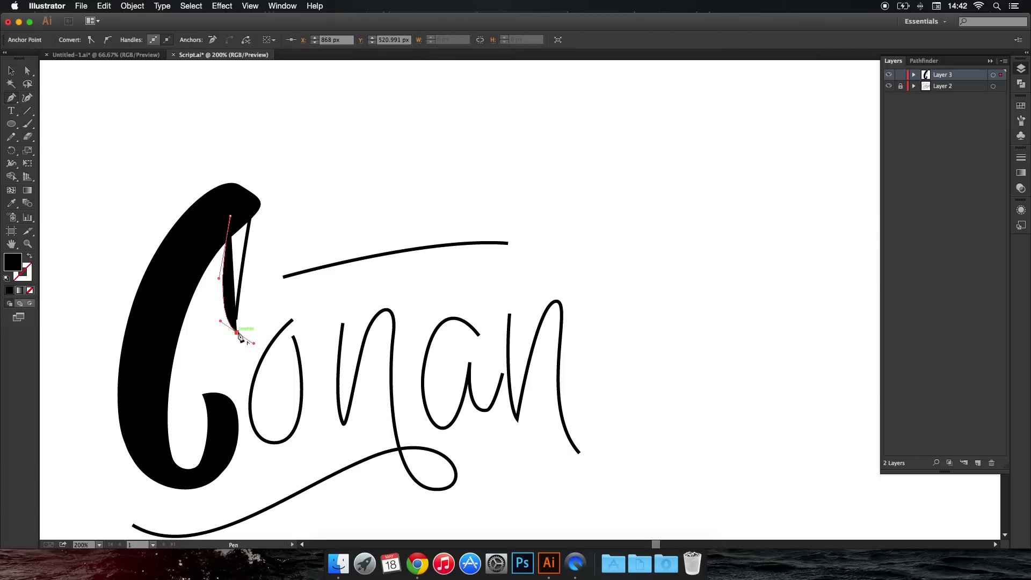
drag(268, 221, 225, 189)
click(231, 216)
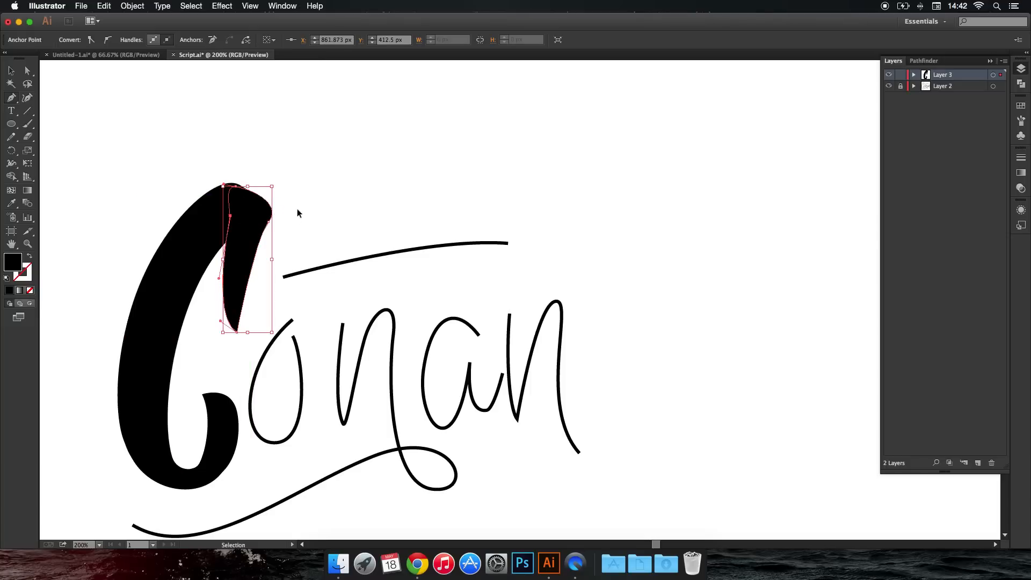
super+click(295, 211)
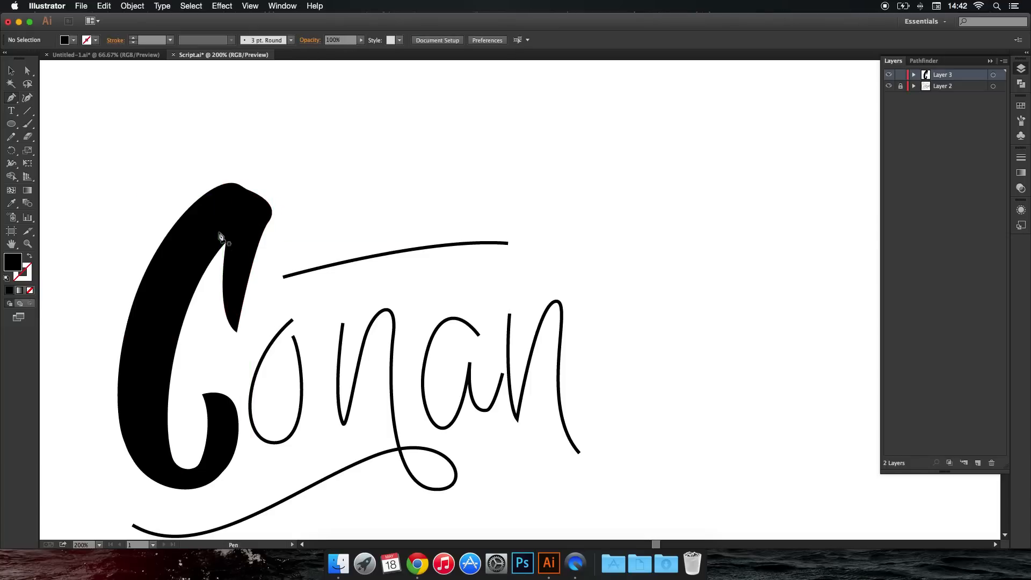
Draw a closed filler shape along the inner side of the C's upper spur to thicken it down to the point.
drag(211, 245, 208, 268)
drag(237, 332, 259, 339)
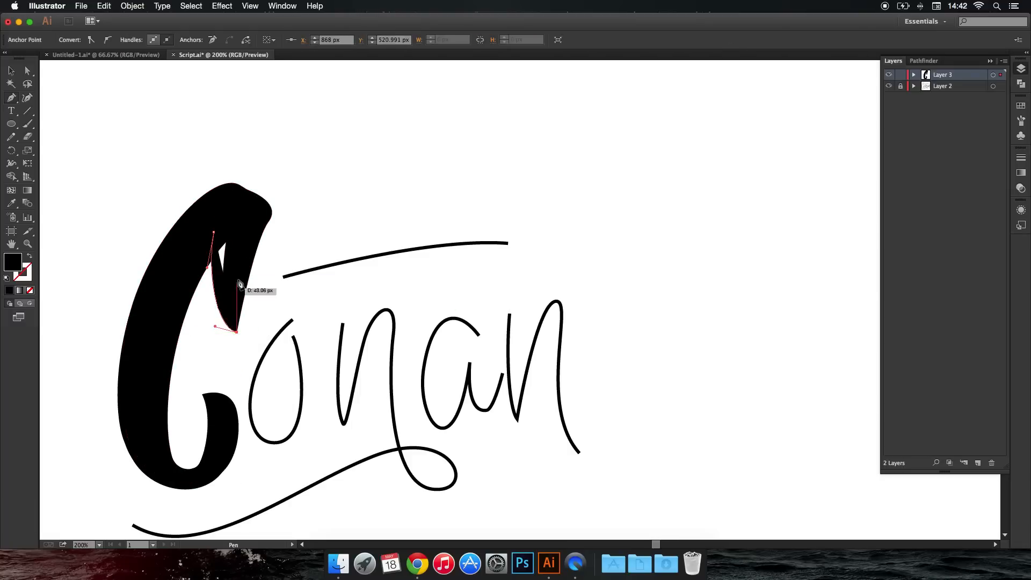
click(245, 211)
click(214, 232)
super+click(324, 215)
scroll(323, 213, down, 4)
scroll(329, 214, up, 3)
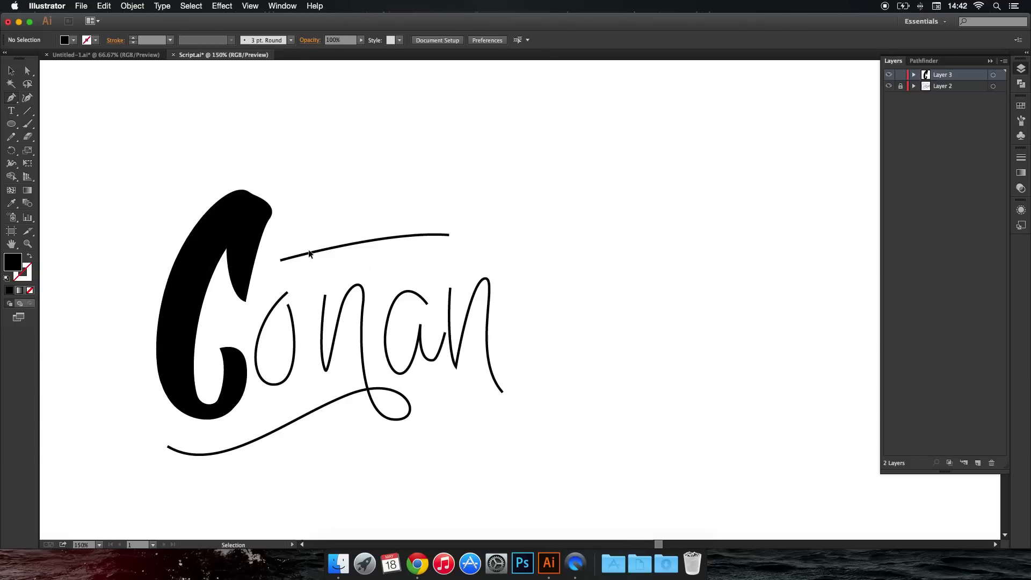
Shift the spur filler's upper inner anchor slightly up and to the right to slim the spur's inner edge.
key(super+z)
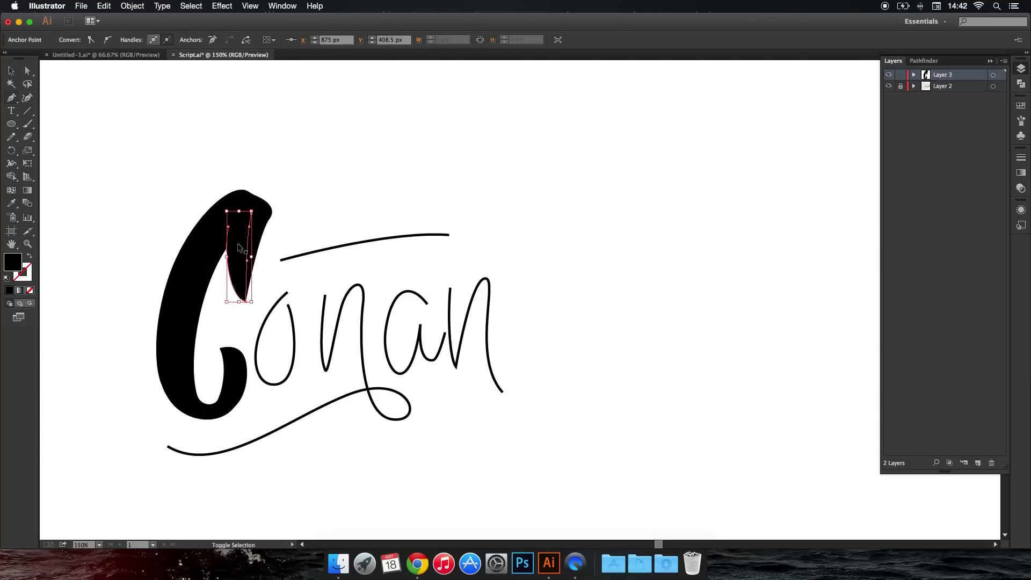
super+click(150, 144)
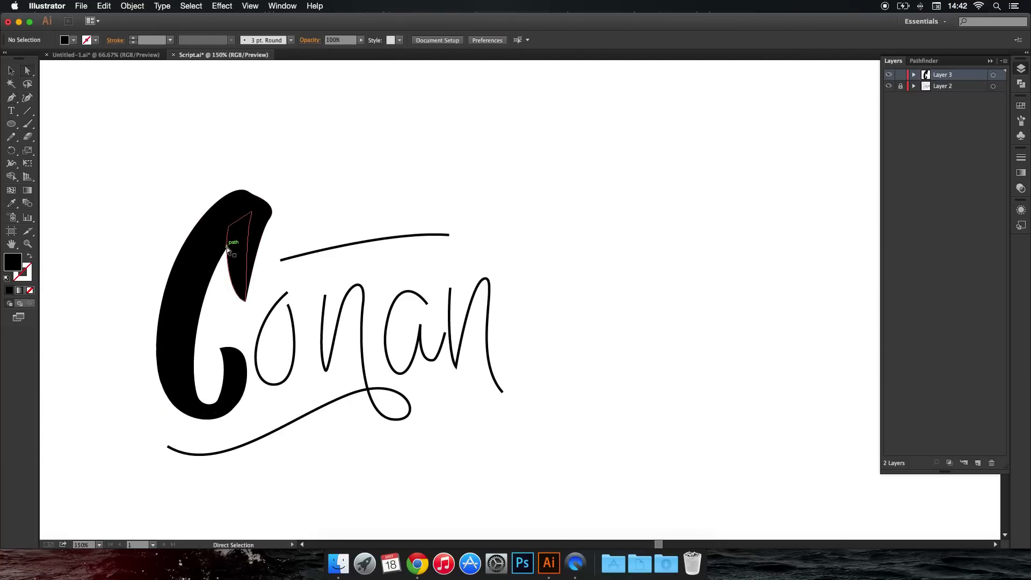
click(228, 227)
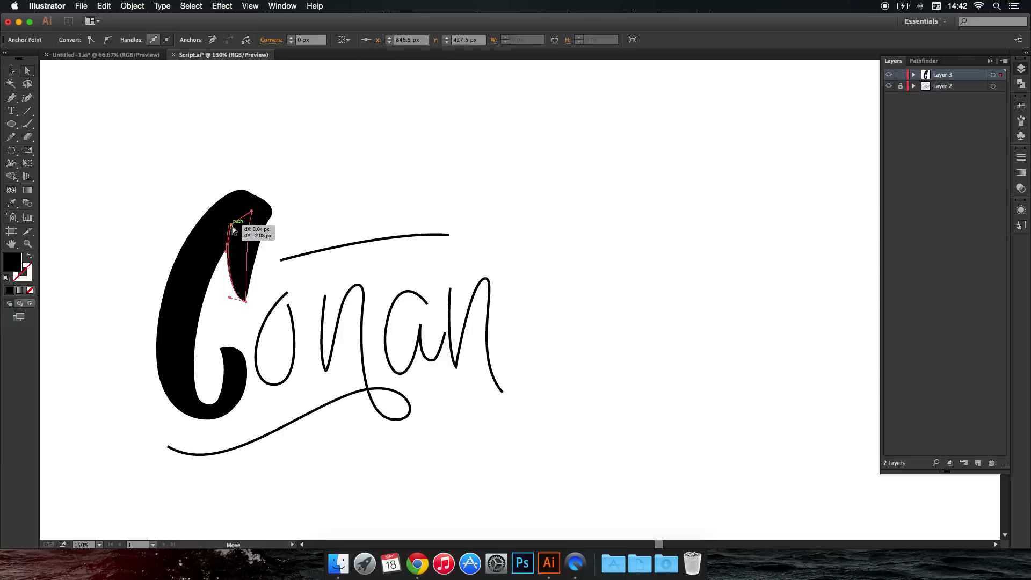
click(289, 173)
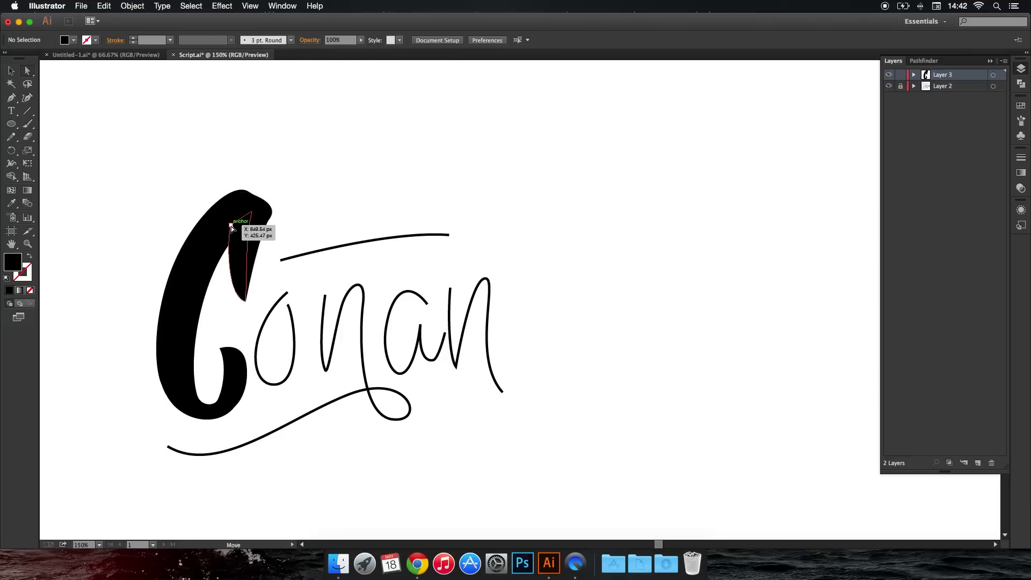
click(248, 230)
click(327, 196)
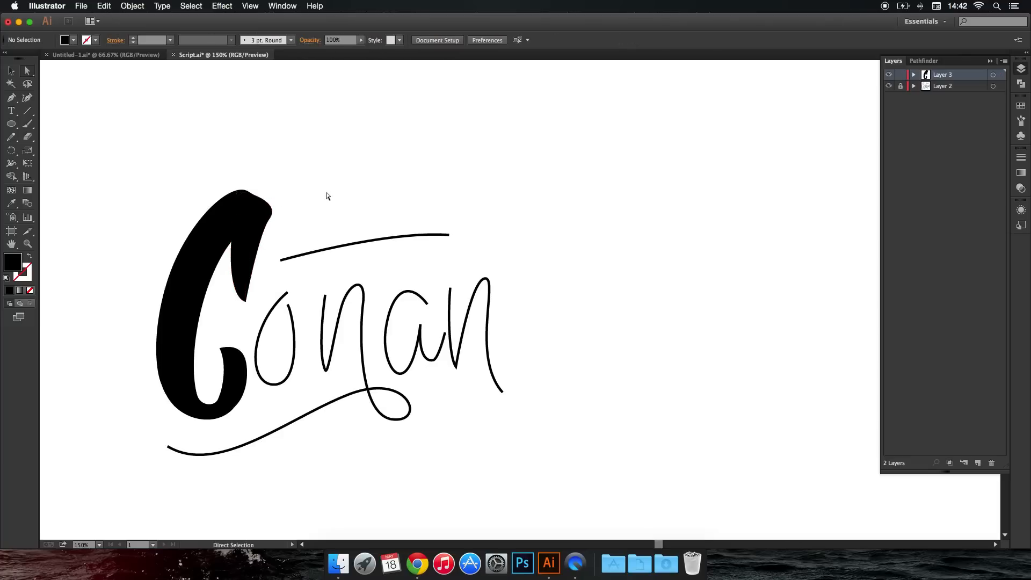
key(super+0)
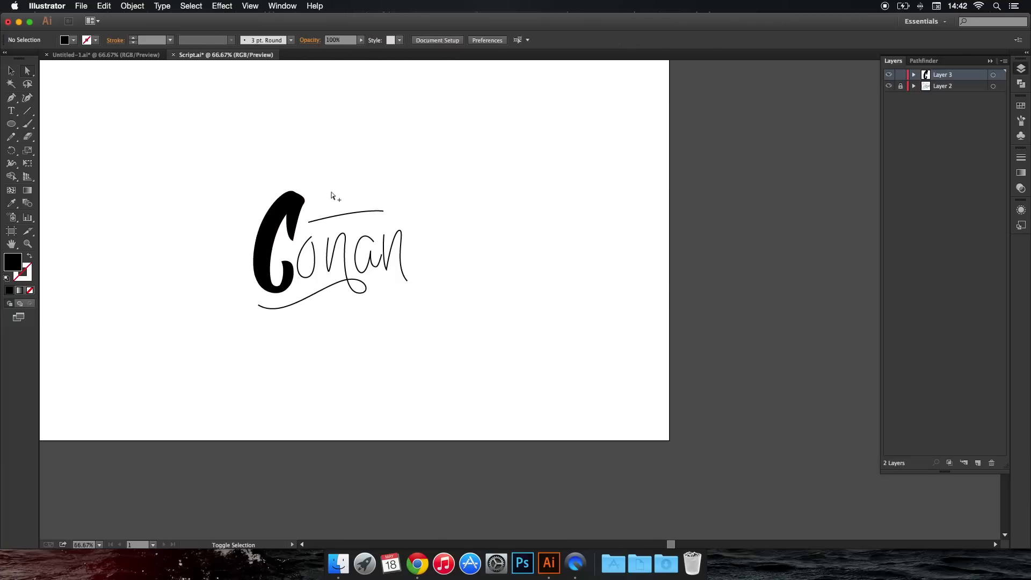
scroll(331, 193, up, 3)
scroll(331, 205, down, 1)
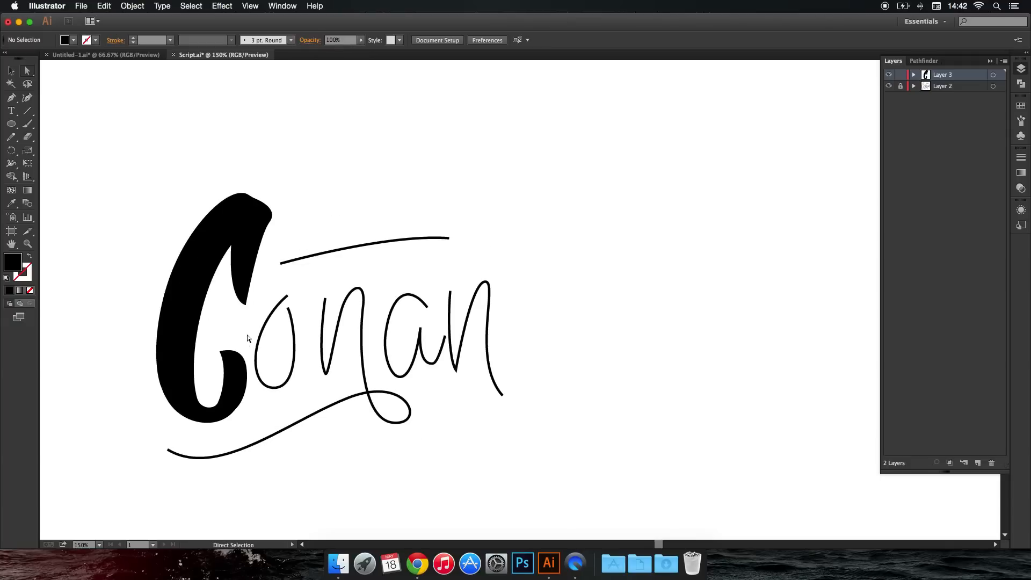
click(10, 101)
click(274, 262)
drag(286, 251, 303, 249)
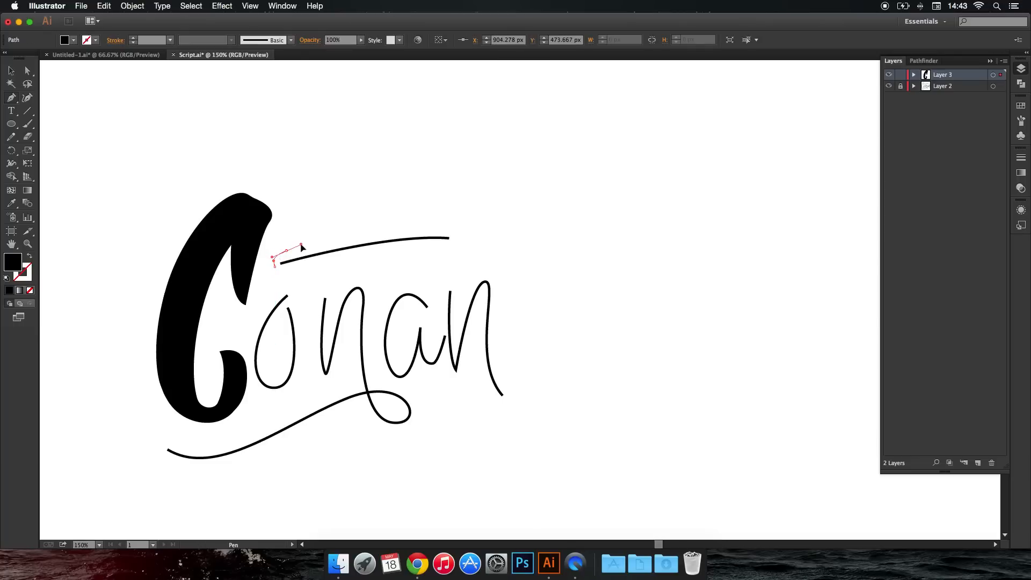
drag(459, 237, 507, 267)
super+click(462, 254)
super+click(453, 251)
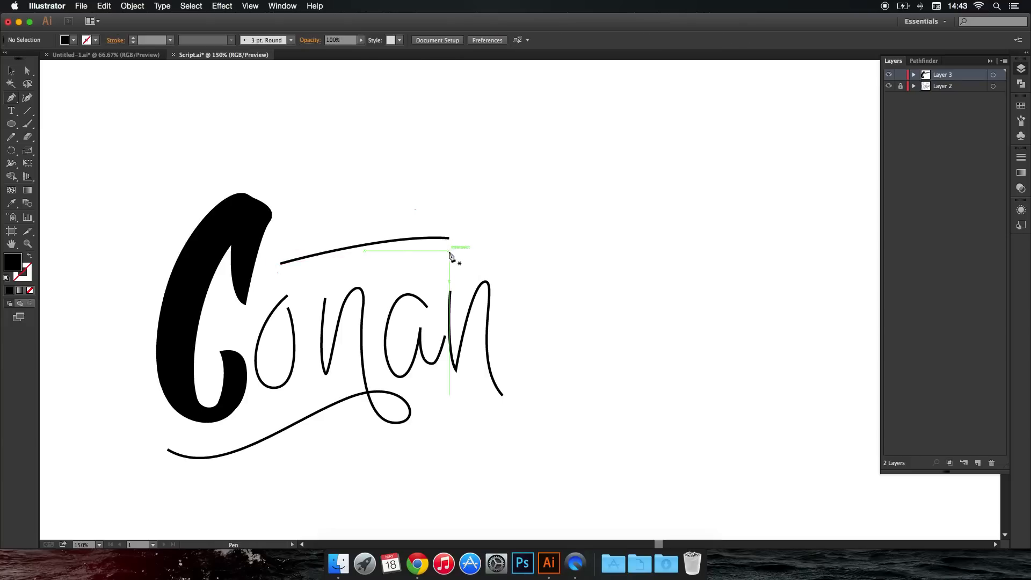
Try to draw a closed, tapered brush-style bar around the thin line above the letters, and undo the shape.
drag(455, 253, 278, 266)
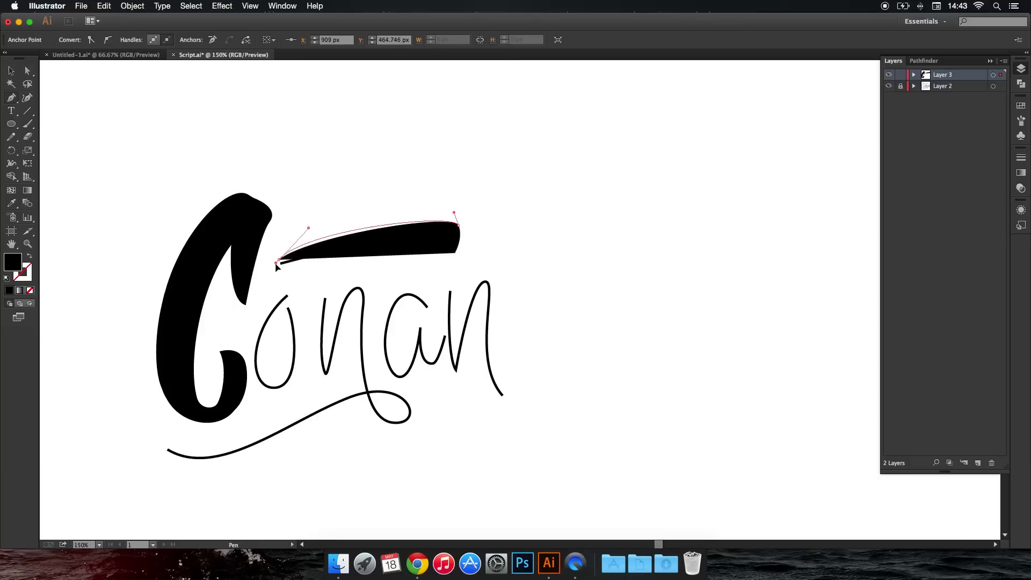
click(279, 270)
key(super+z)
click(280, 270)
mouse_move(283, 274)
mouse_down()
mouse_move(453, 255)
mouse_move(392, 256)
mouse_move(402, 252)
mouse_move(468, 260)
mouse_up()
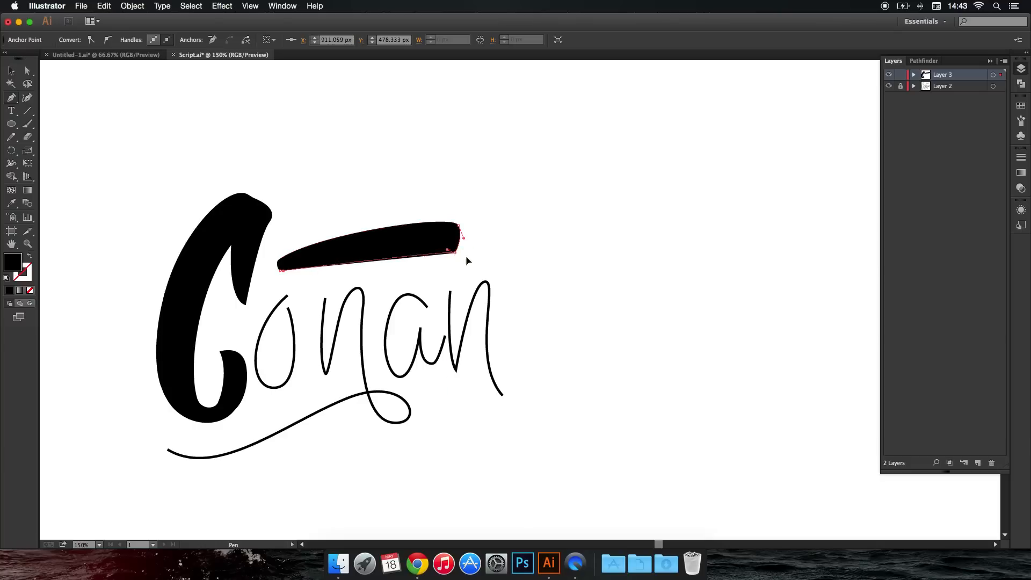
super+click(543, 270)
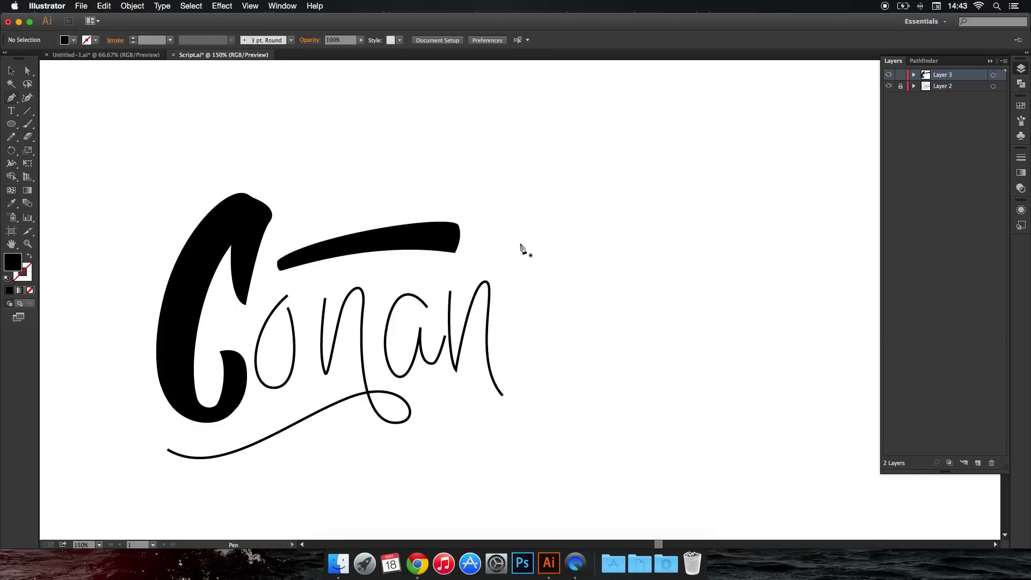
key(super+z)
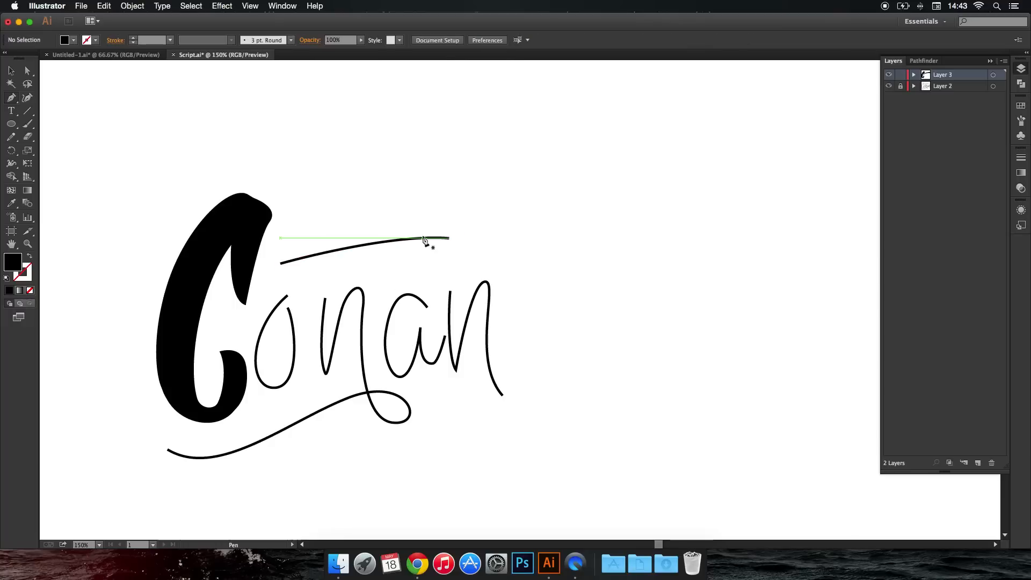
Draw a closed Pen shape around the line above the letters, tapering from a thick right end to a narrow left end.
alt+scroll(369, 248, up, 1)
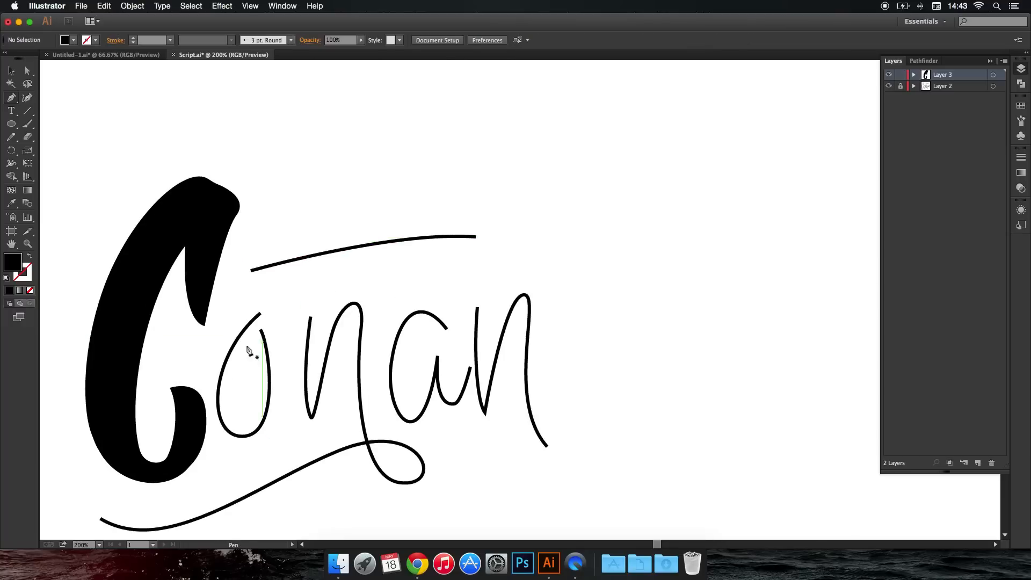
click(246, 265)
click(396, 225)
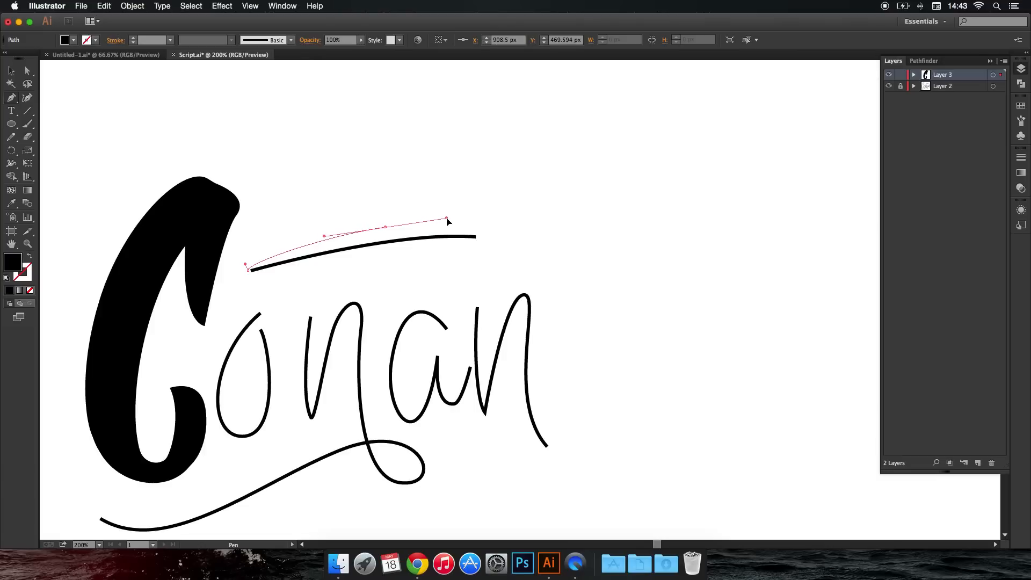
drag(488, 239, 489, 266)
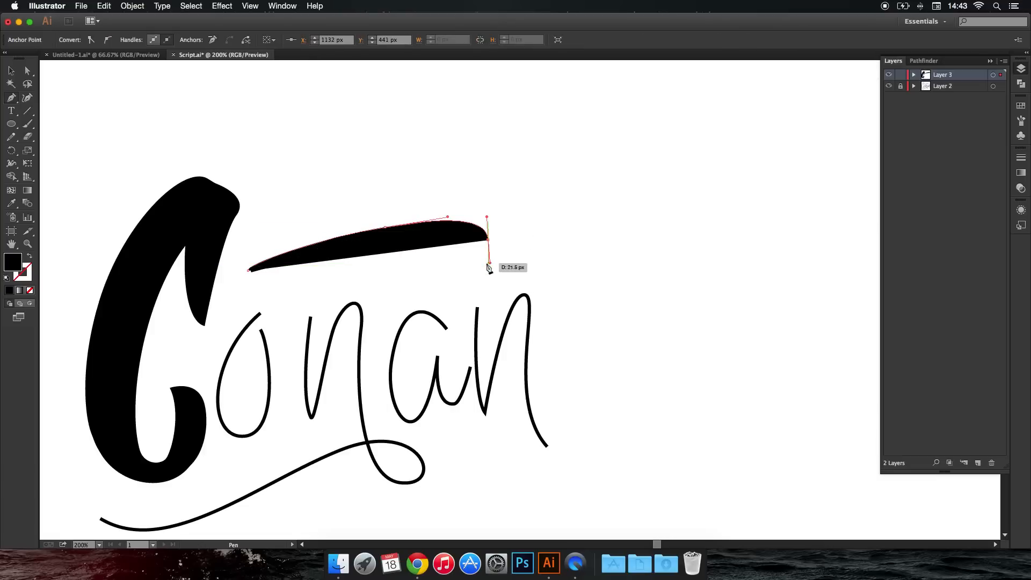
click(488, 263)
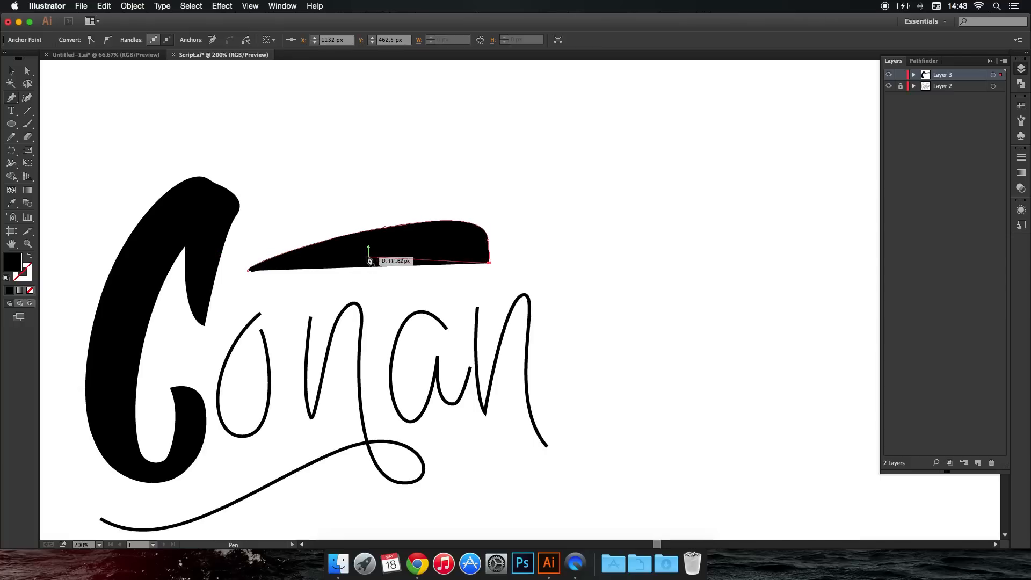
drag(374, 256, 358, 260)
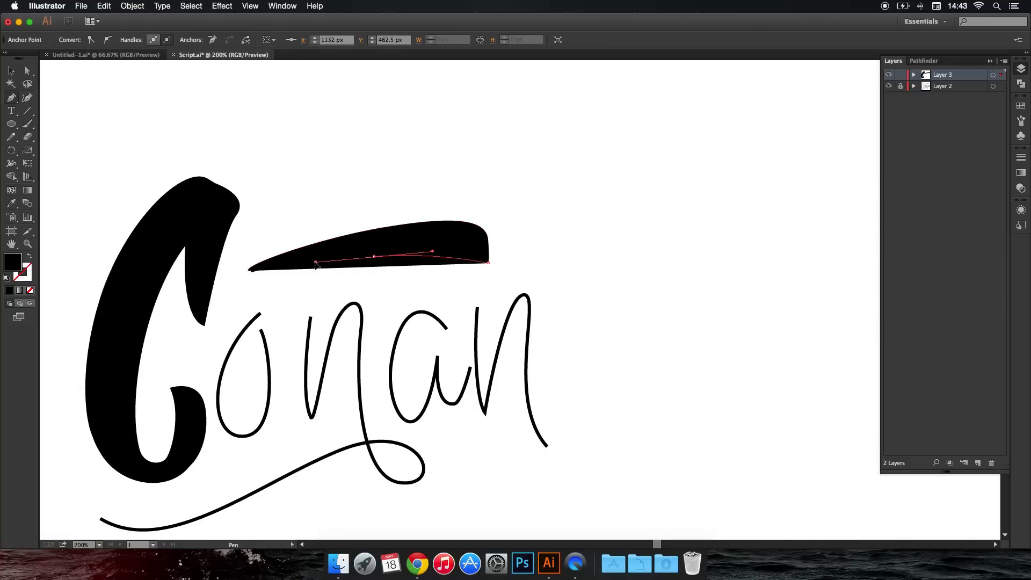
drag(251, 280, 248, 280)
click(248, 271)
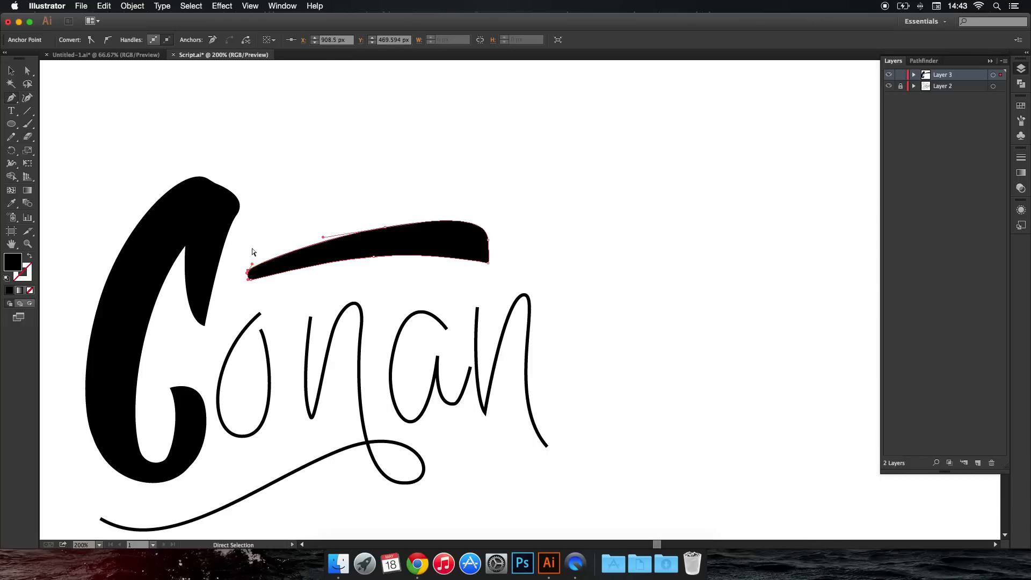
super+click(267, 223)
Round the lower right corner of the bar above the letters.
scroll(295, 166, left, 1)
scroll(294, 166, down, 2)
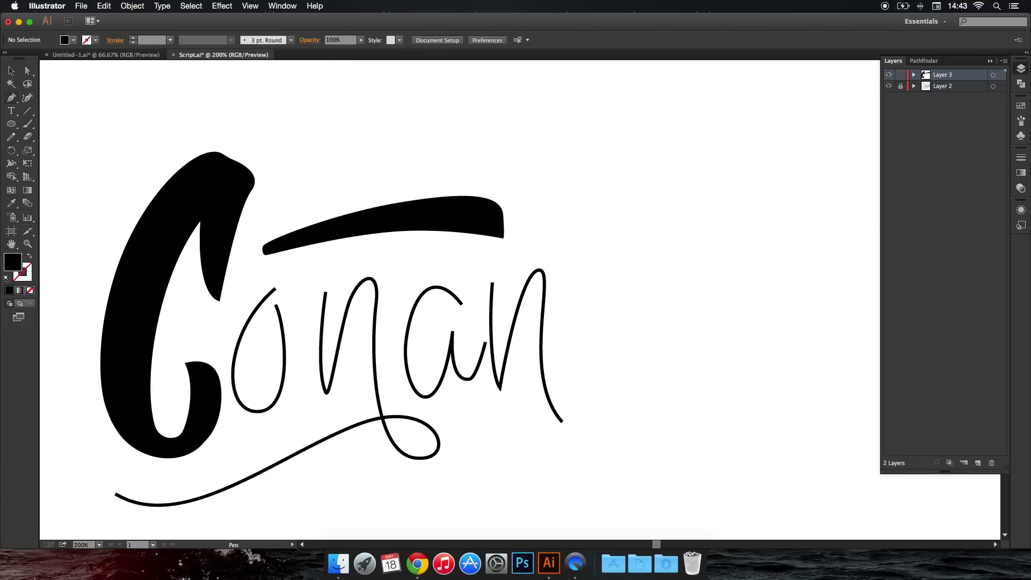
click(501, 236)
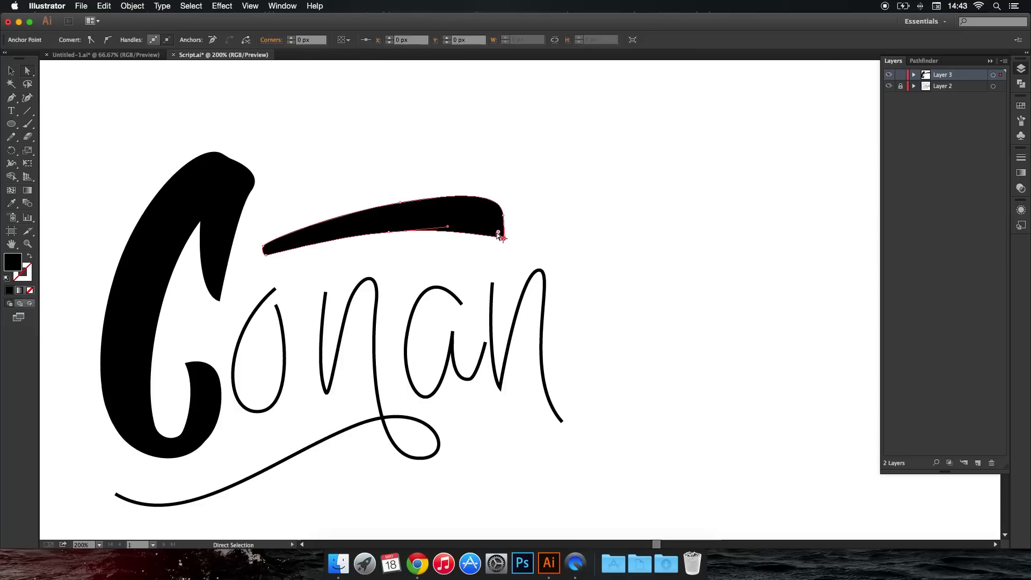
click(534, 231)
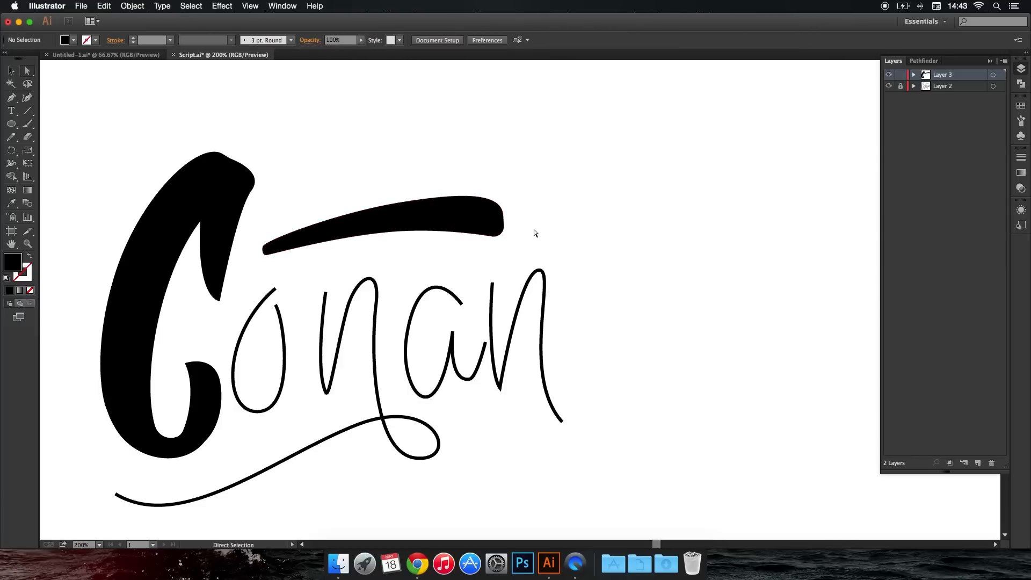
Reduce the rounding on the bar's lower right corner to make its end slightly sharper.
scroll(440, 203, down, 5)
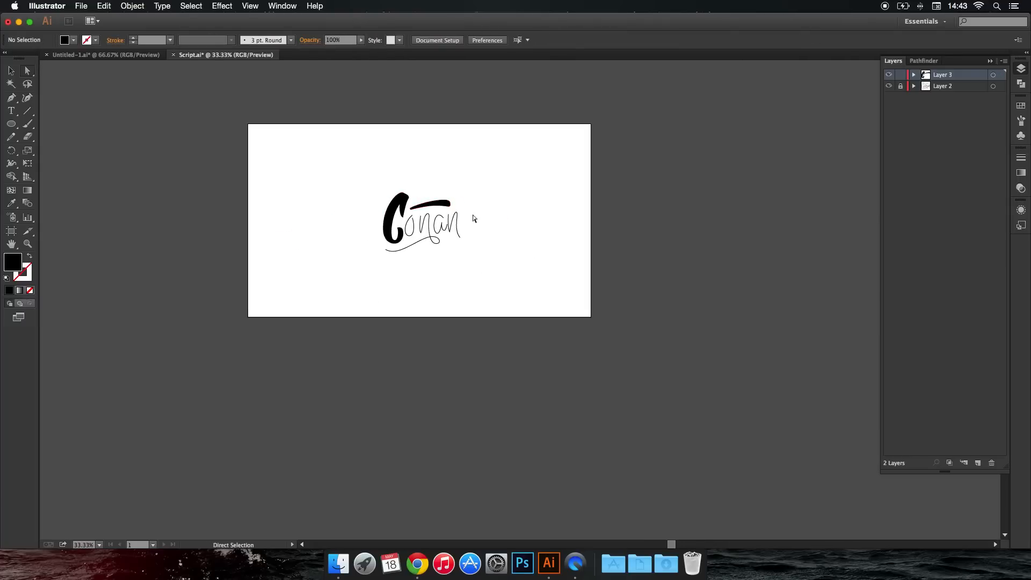
scroll(458, 212, up, 1)
scroll(441, 204, up, 4)
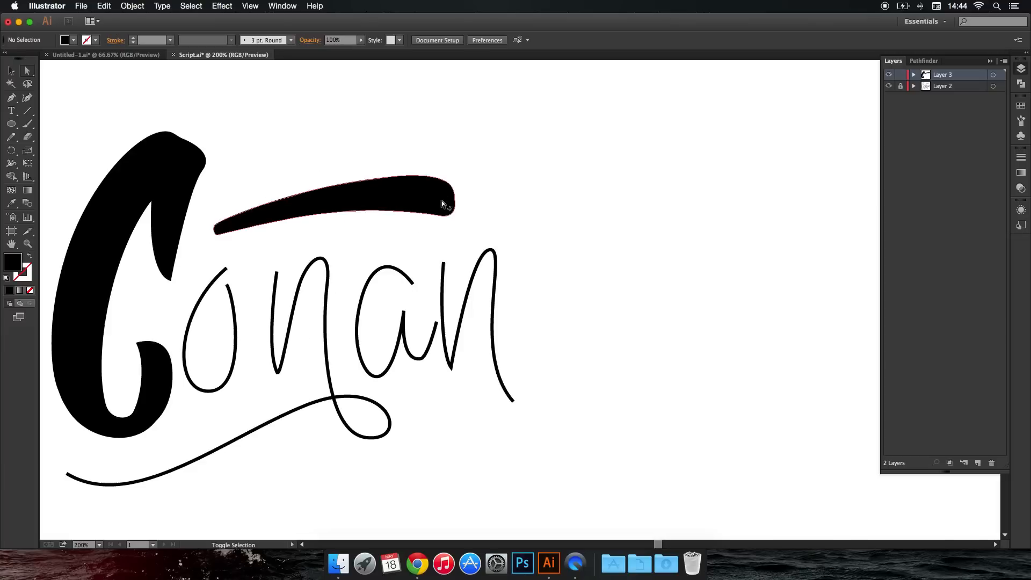
click(446, 211)
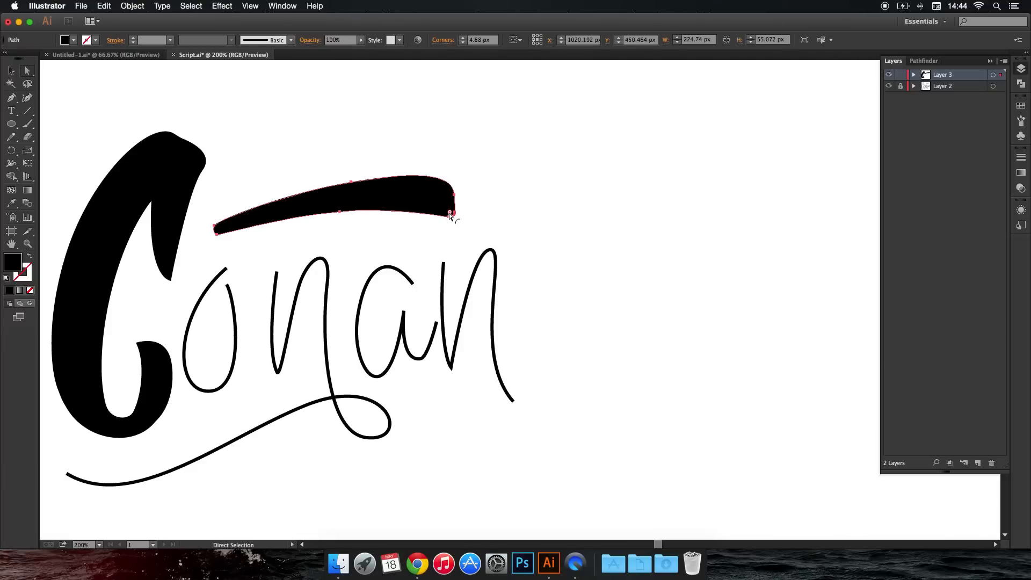
click(478, 221)
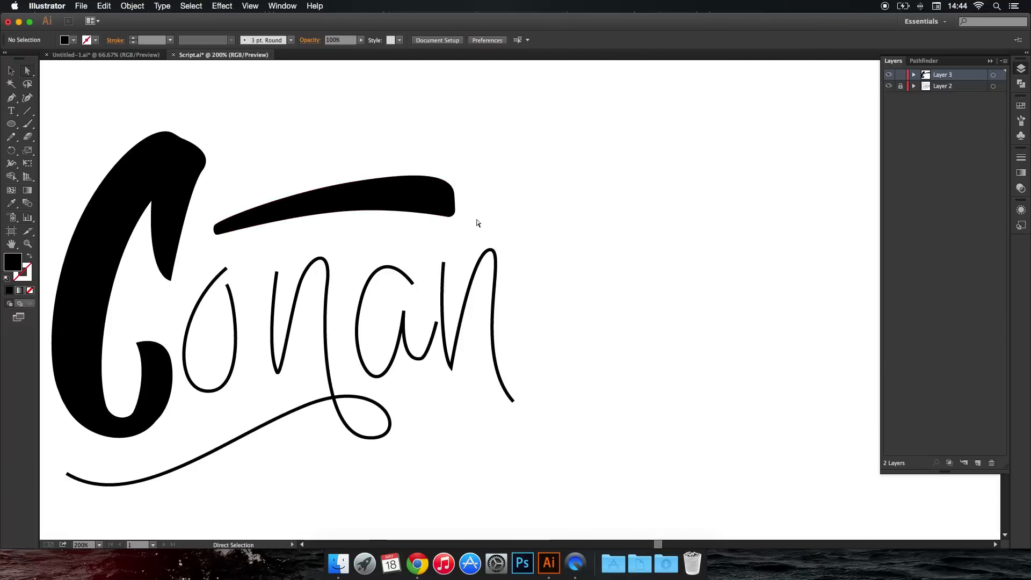
key(p)
scroll(231, 275, up, 1)
drag(230, 276, 317, 224)
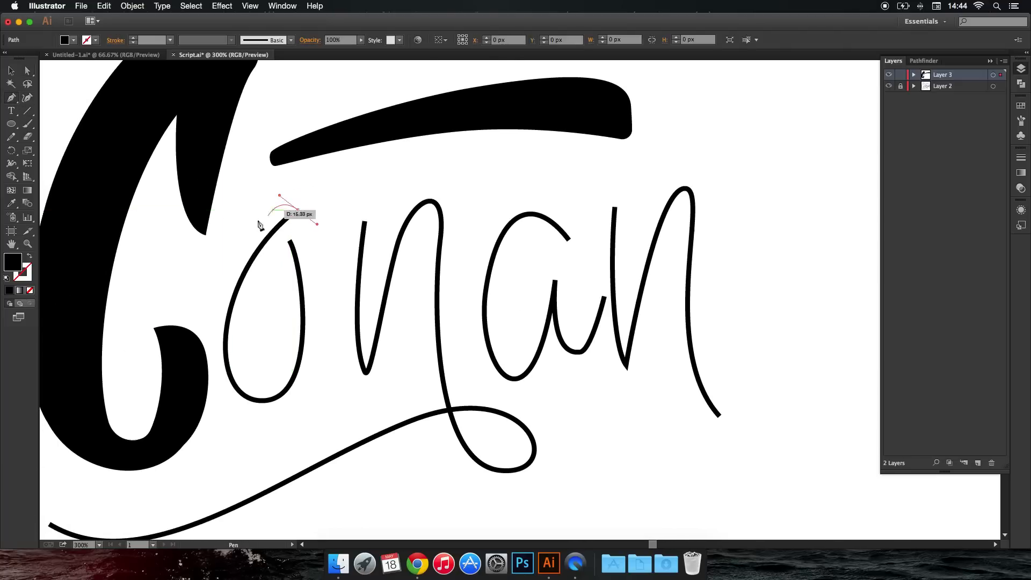
drag(235, 241, 232, 242)
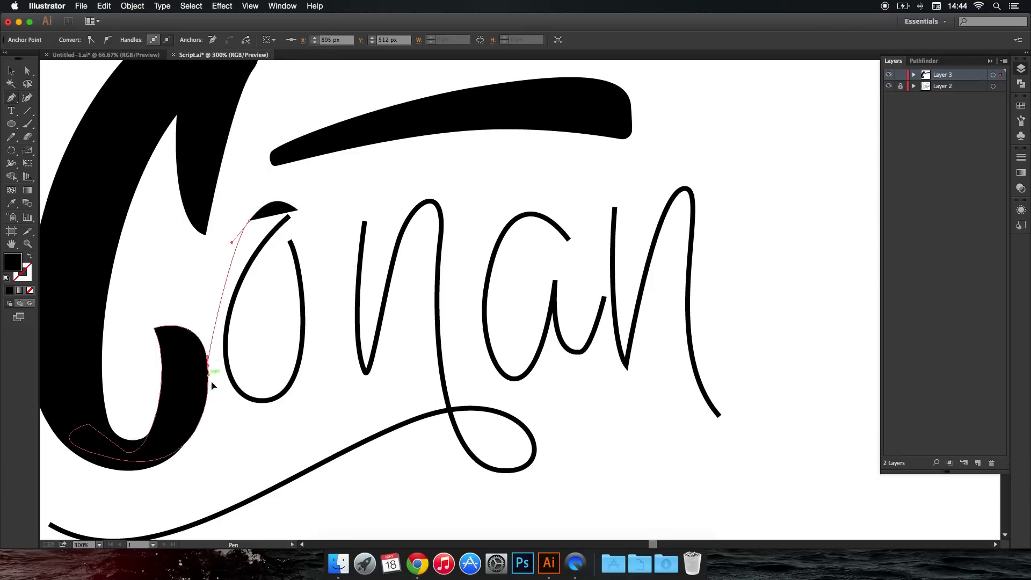
mouse_move(209, 366)
mouse_down()
mouse_move(218, 428)
mouse_move(237, 421)
mouse_move(225, 372)
mouse_up()
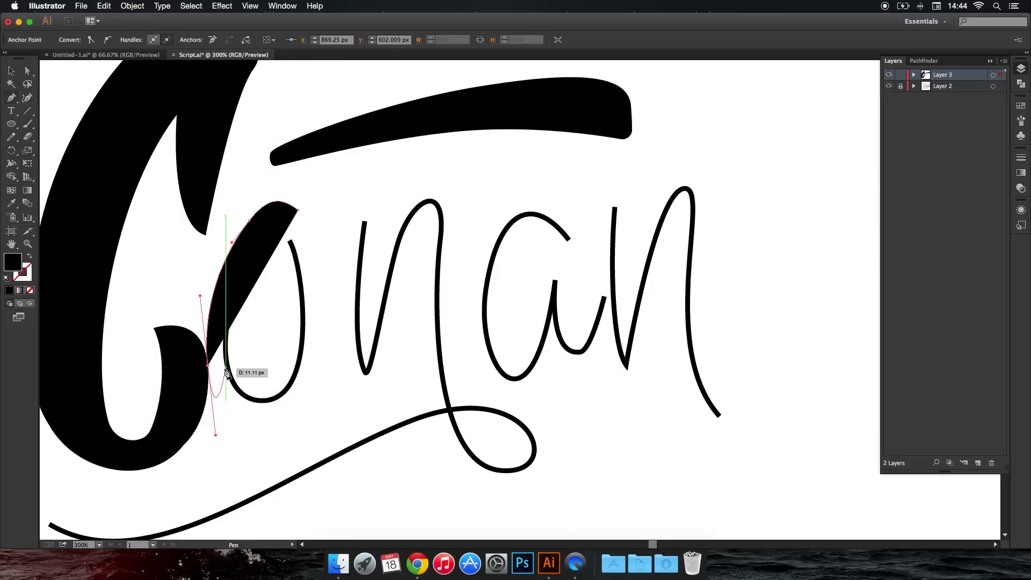
key(super+z)
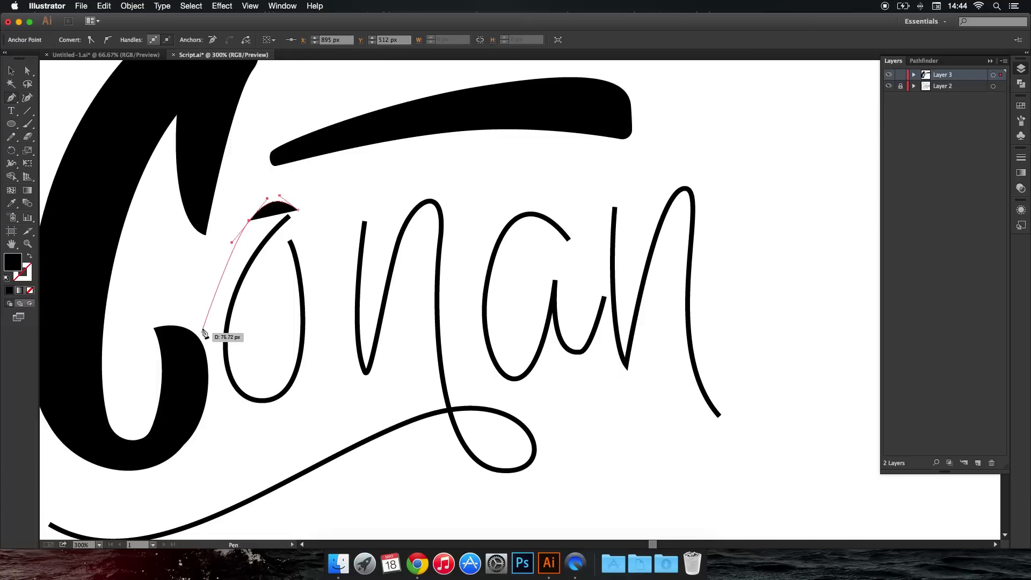
drag(208, 338, 281, 403)
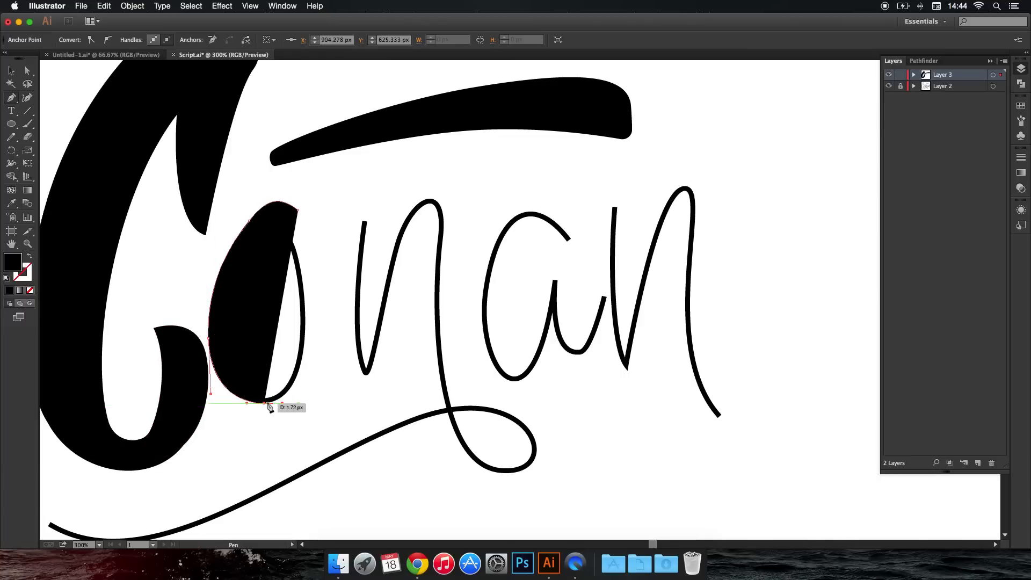
key(super+z)
key(super+z)
key(super+z)
key(super+z)
key(super+z)
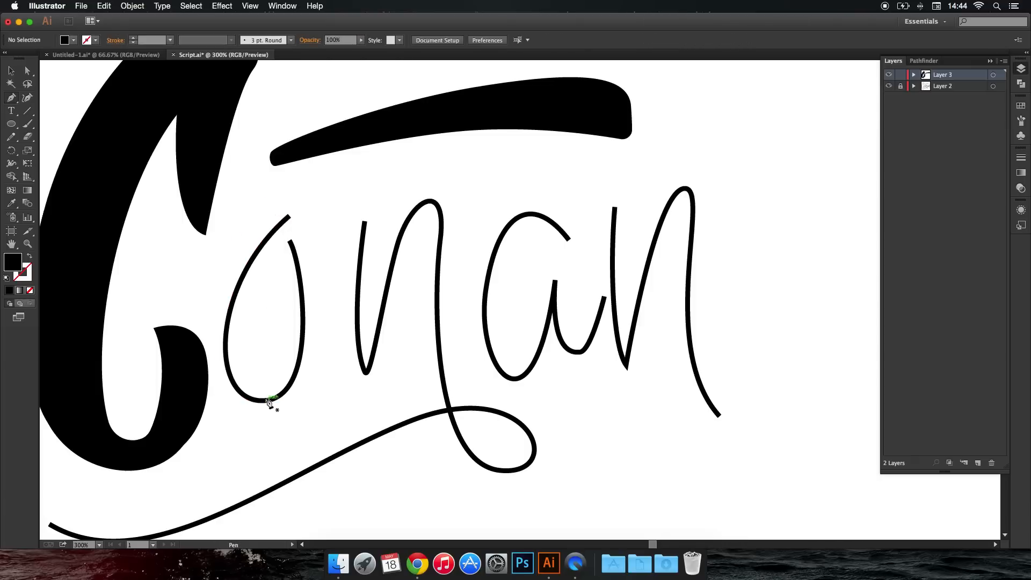
drag(265, 288, 280, 266)
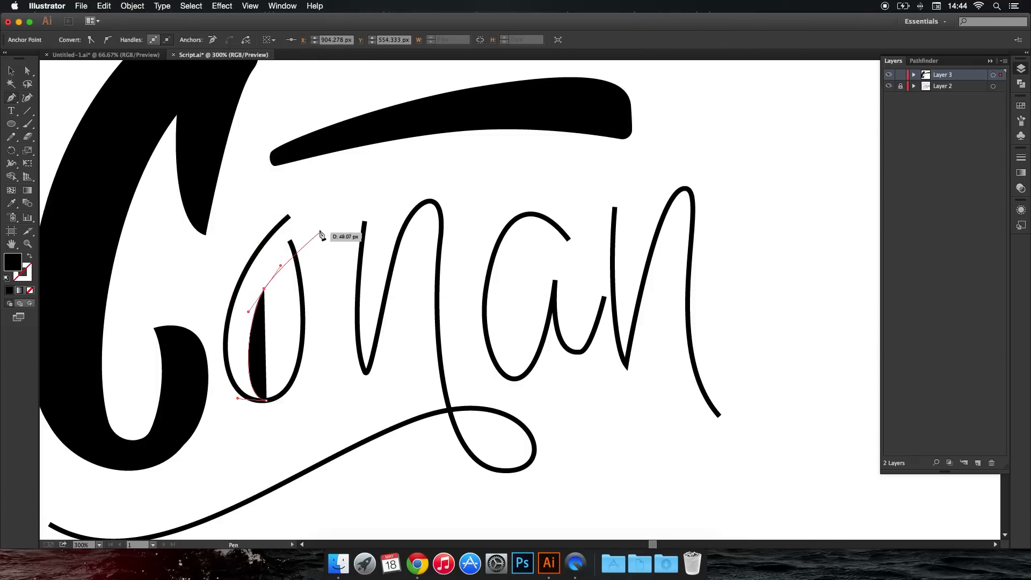
drag(319, 228, 327, 222)
key(super+z)
key(super+z)
key(super+z)
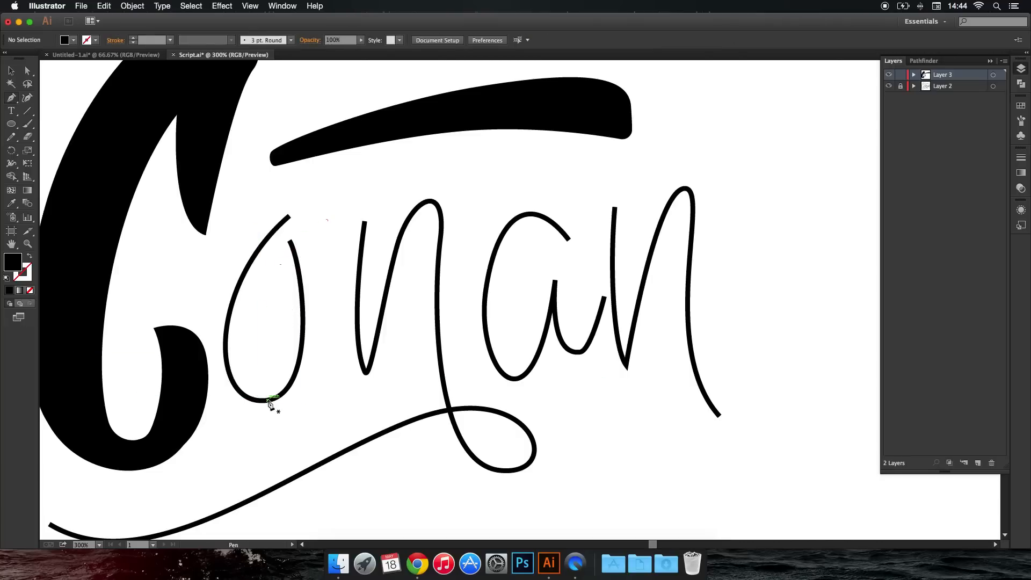
Draw a closed Pen shape thickening the left stroke of the "o", from its base up to a rounded top end.
drag(257, 296, 263, 291)
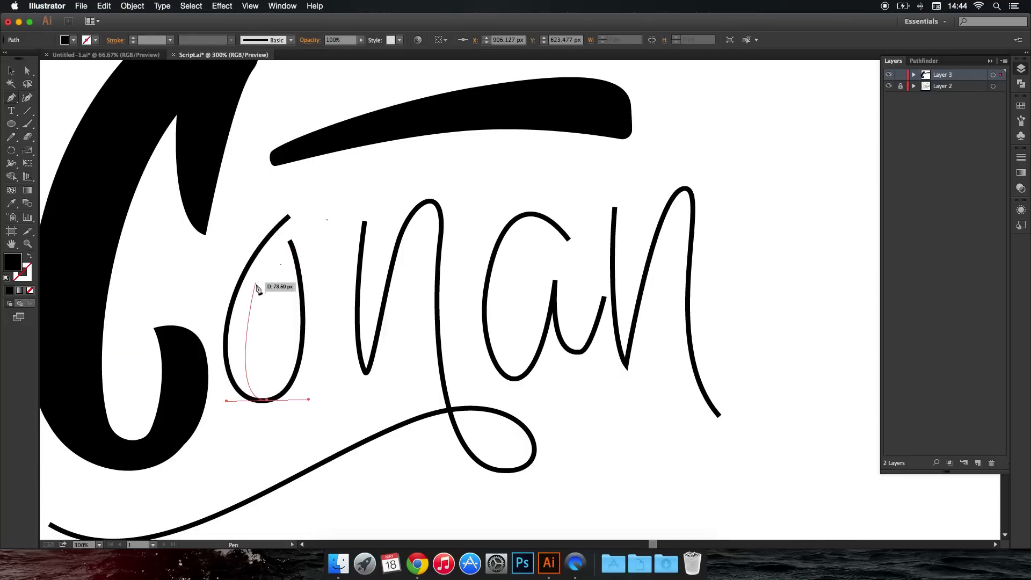
key(super+z)
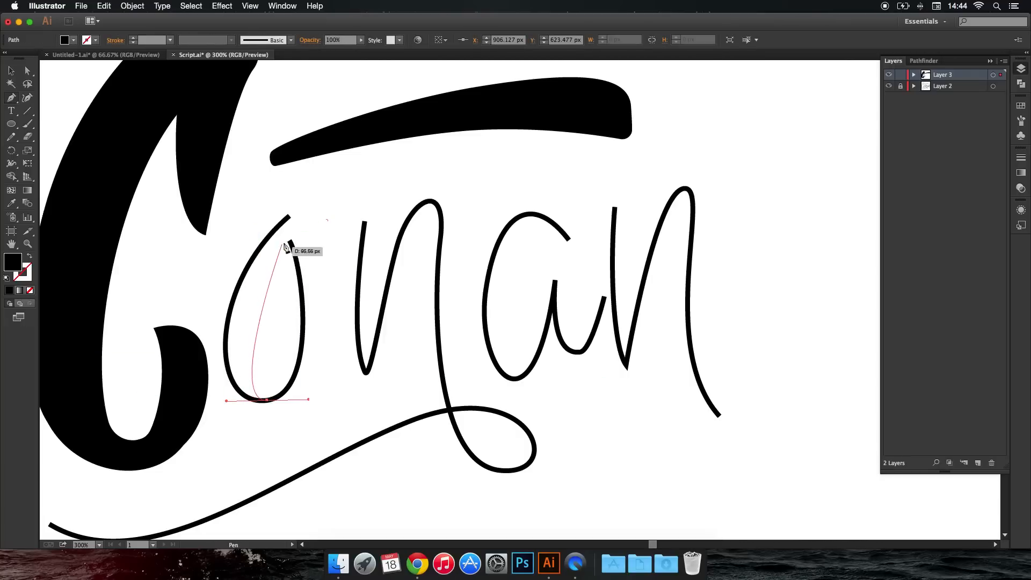
drag(303, 228, 375, 174)
mouse_move(303, 228)
mouse_down()
mouse_move(322, 214)
mouse_move(267, 203)
mouse_up()
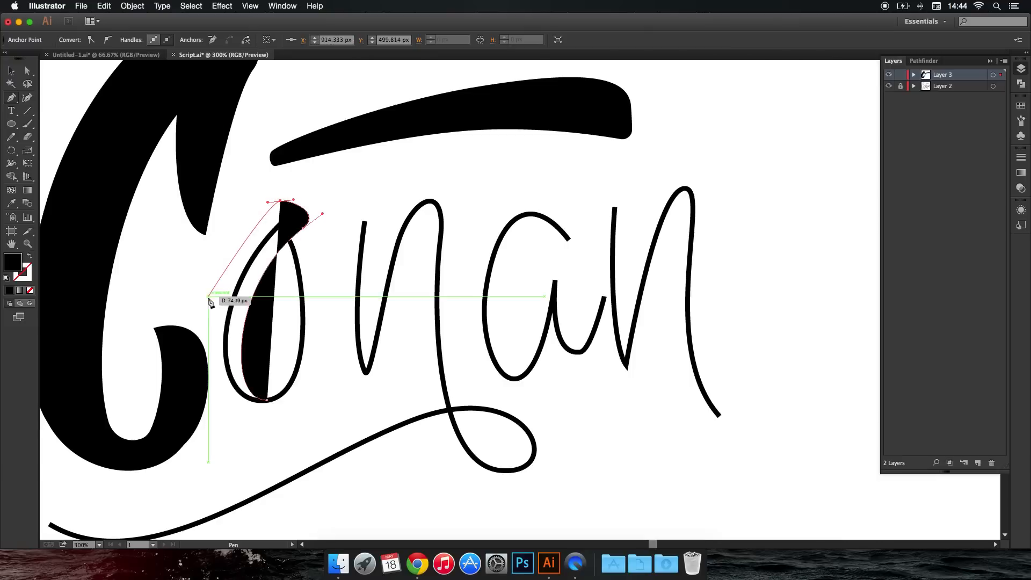
drag(208, 329, 215, 396)
key(super+z)
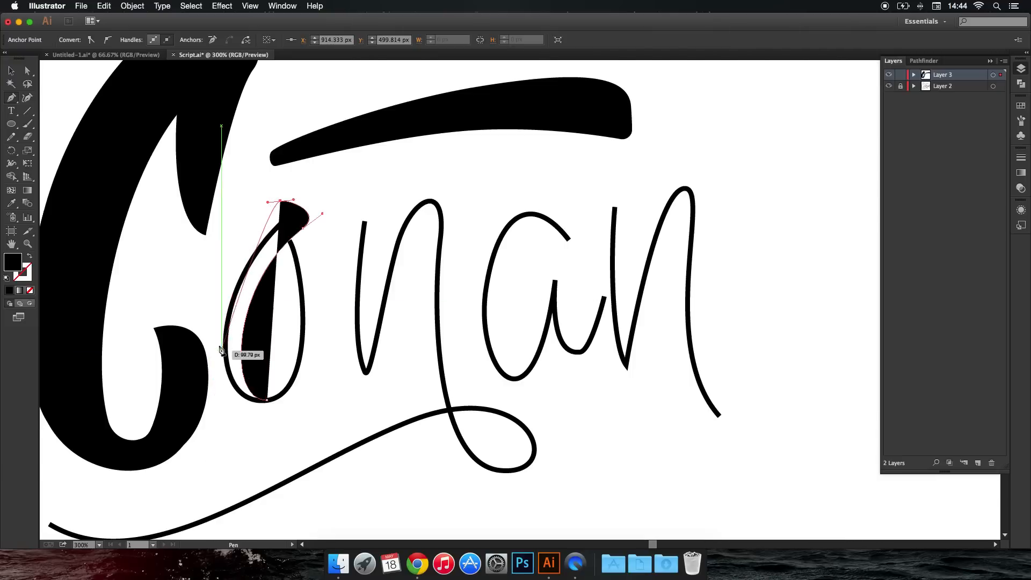
mouse_move(212, 322)
mouse_down()
mouse_move(216, 395)
mouse_move(308, 398)
mouse_move(296, 402)
mouse_up()
click(268, 401)
super+click(308, 402)
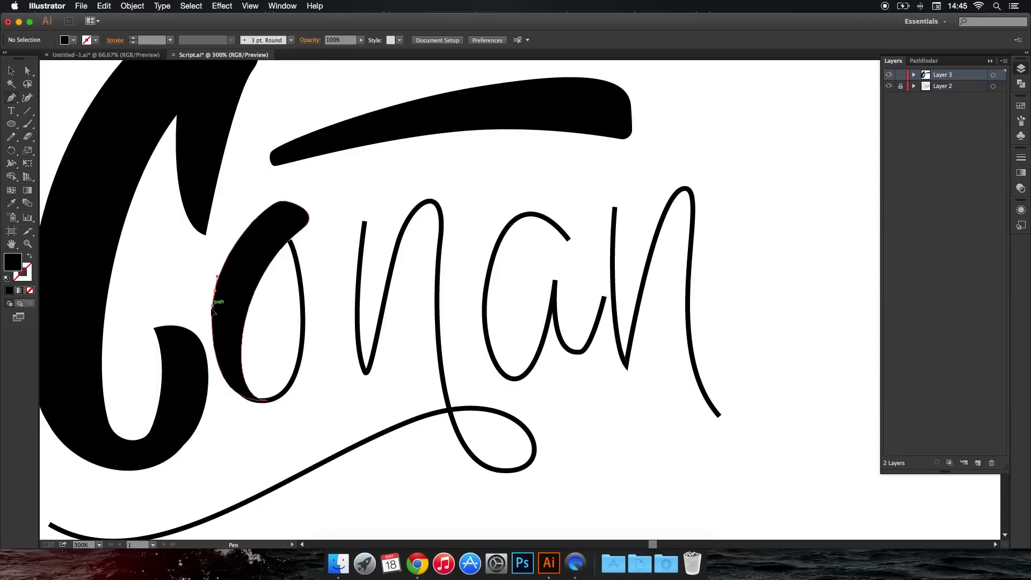
Widen the lower left side of the "o" with a closed Pen shape curving down to the letter's base.
drag(209, 338, 205, 350)
key(super+z)
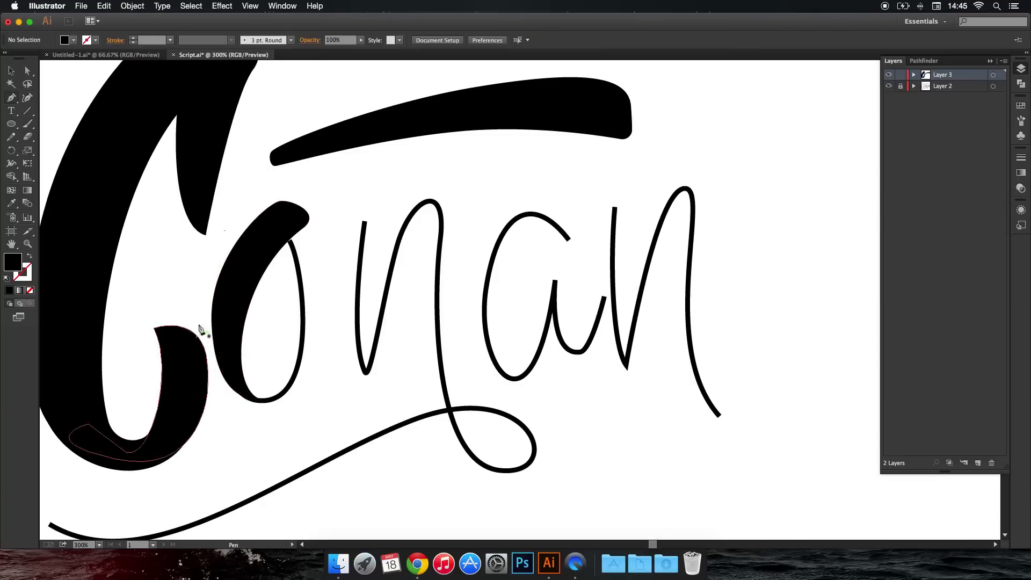
drag(206, 342, 203, 365)
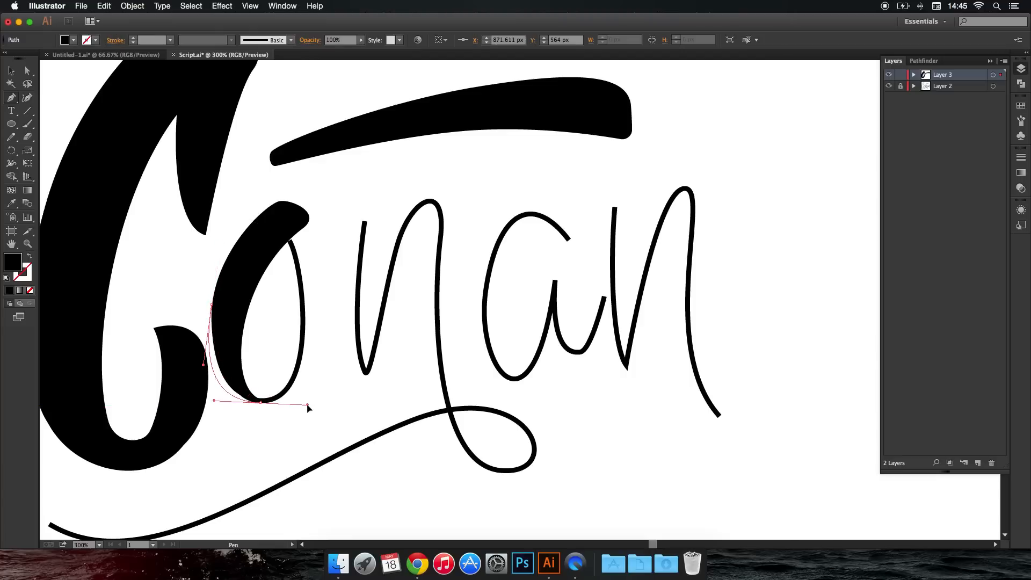
drag(310, 410, 309, 408)
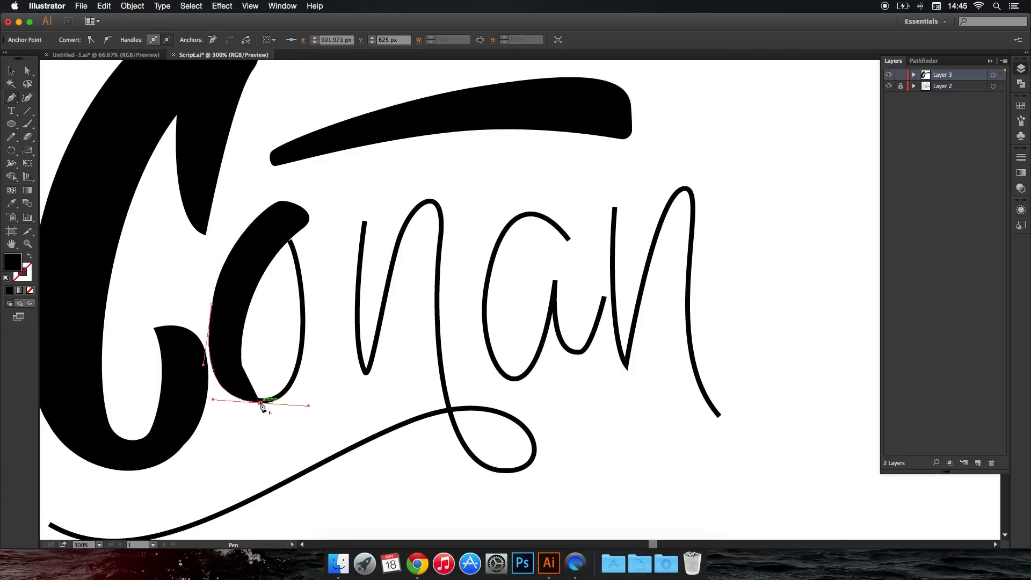
click(212, 305)
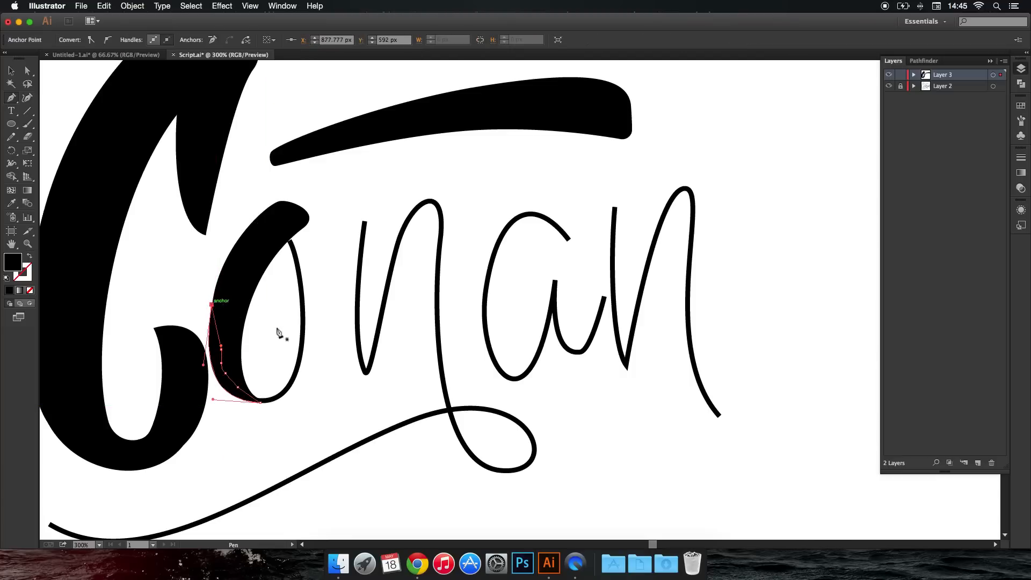
super+click(341, 391)
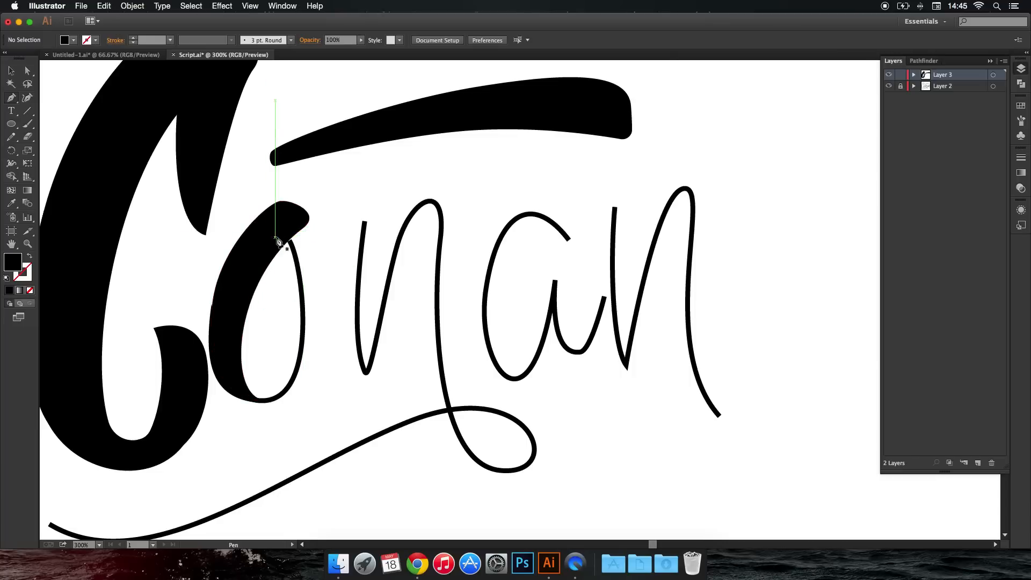
Draw a closed, curved Pen shape thickening the right stroke of the "o" from its top end to its base.
key(super+space)
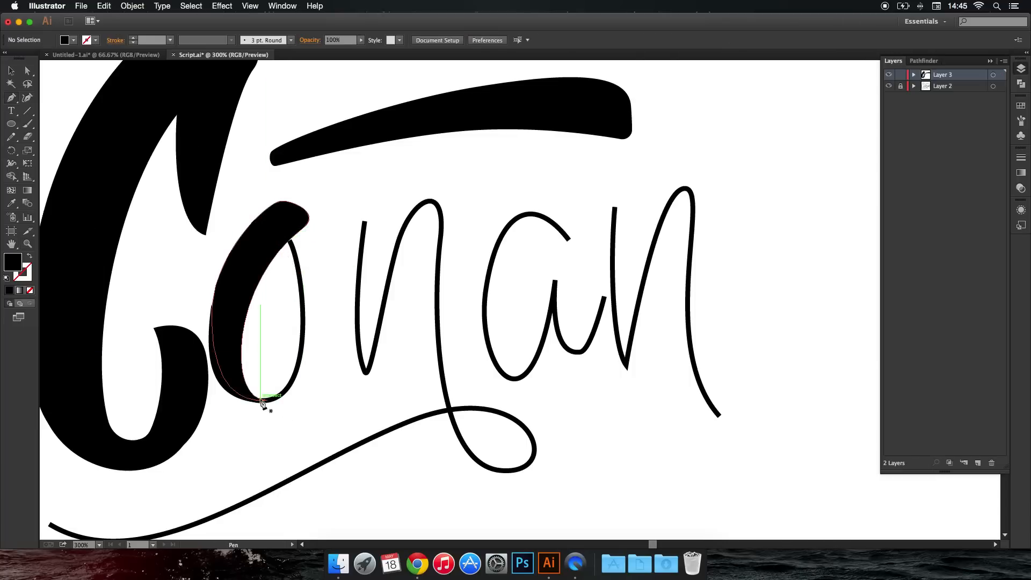
drag(259, 399, 298, 399)
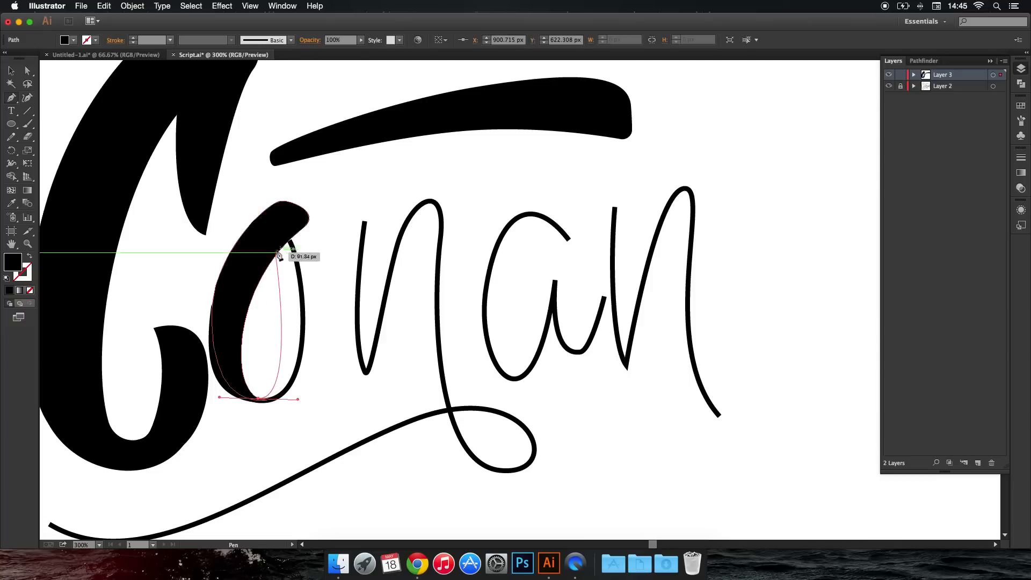
drag(282, 247, 320, 326)
key(super+z)
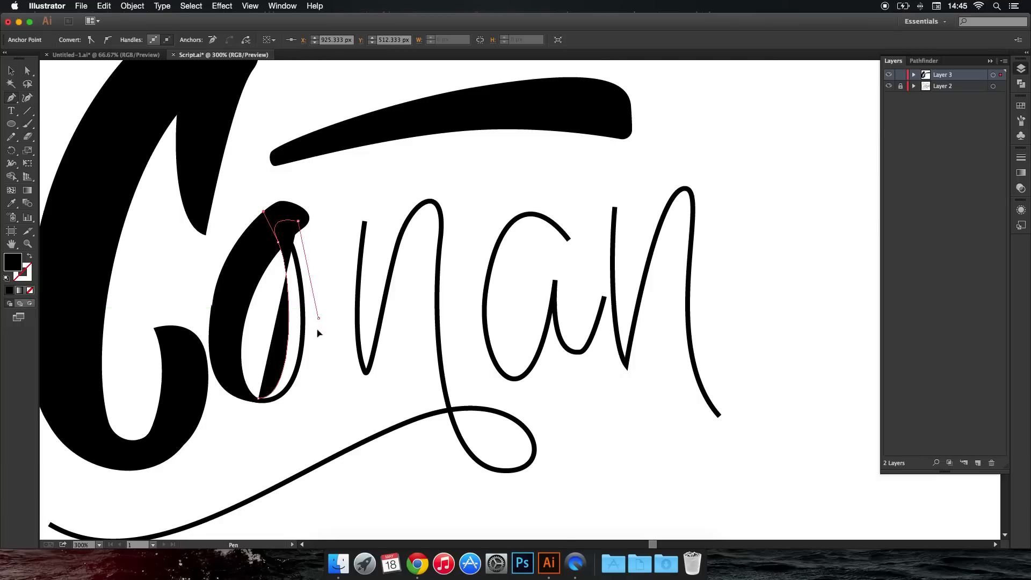
drag(314, 376, 315, 377)
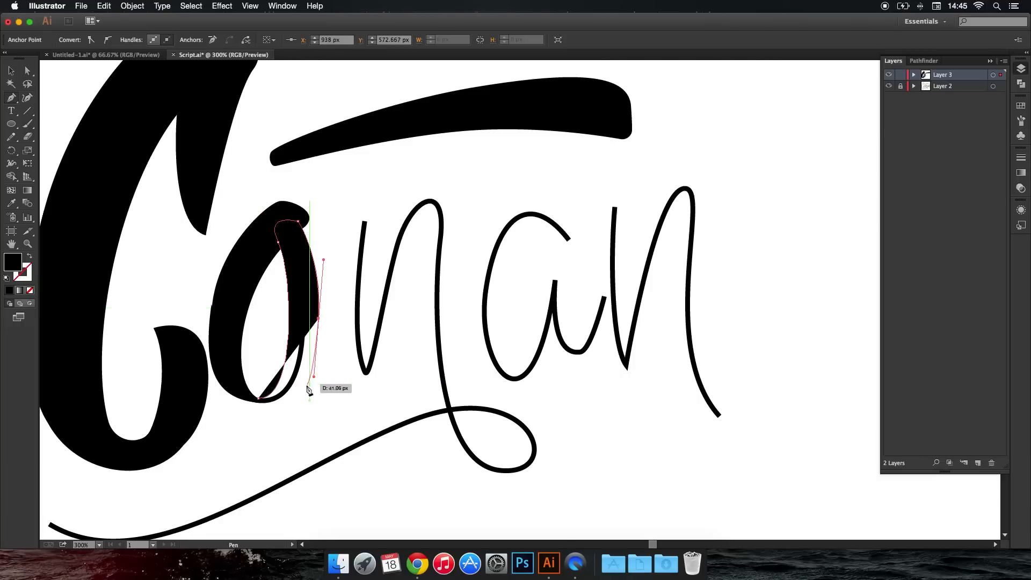
key(super+z)
drag(313, 331, 314, 337)
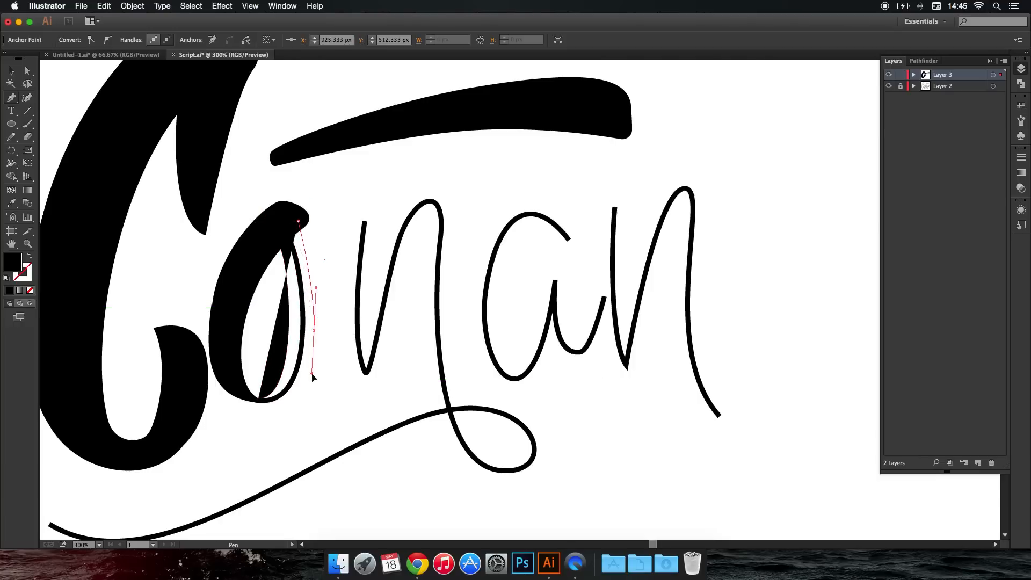
drag(261, 402, 225, 402)
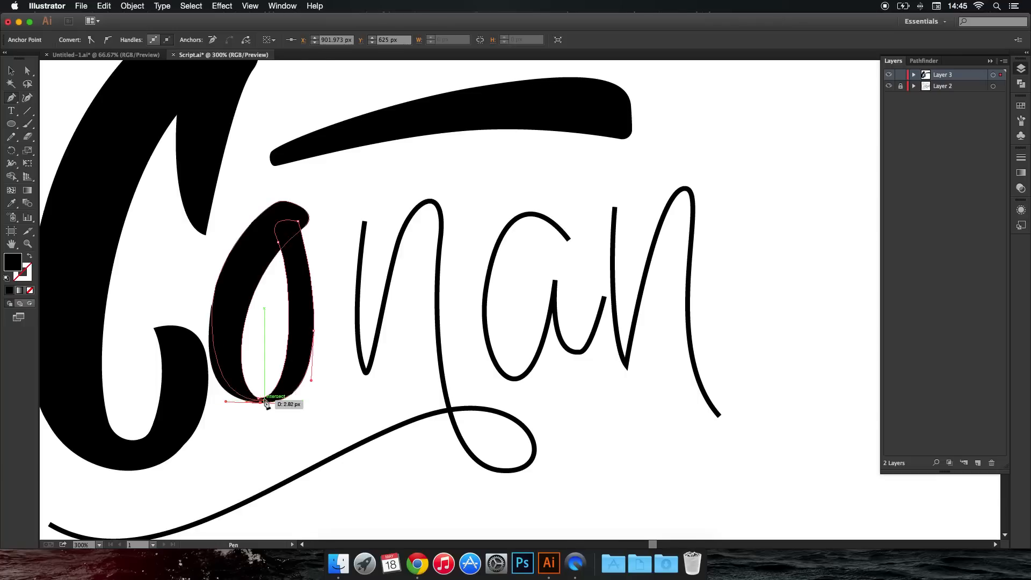
super+click(274, 423)
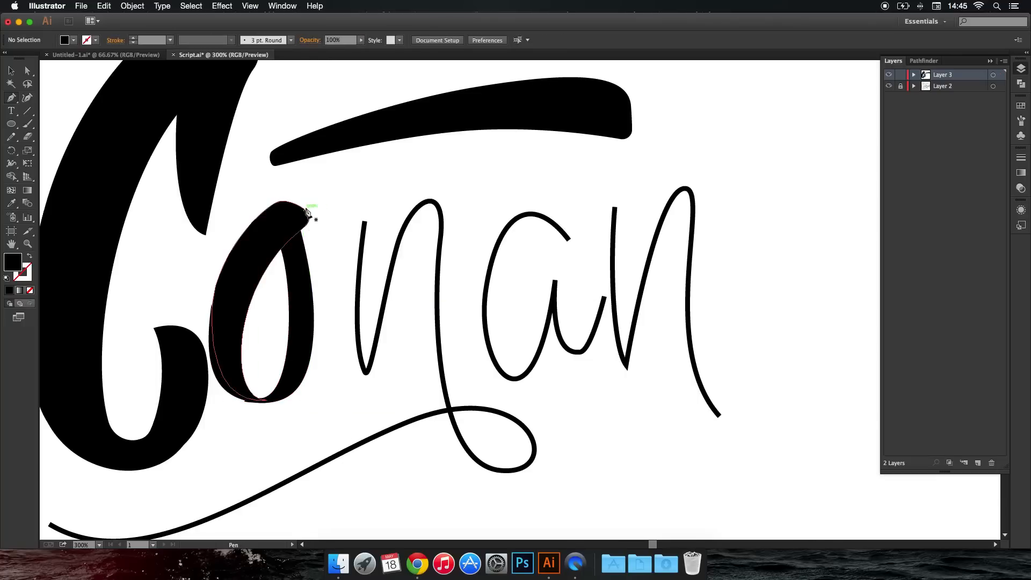
Thicken the top right end and the inner edge of the left stroke of the "o" with a closed Pen shape.
drag(304, 207, 285, 267)
drag(265, 398, 292, 409)
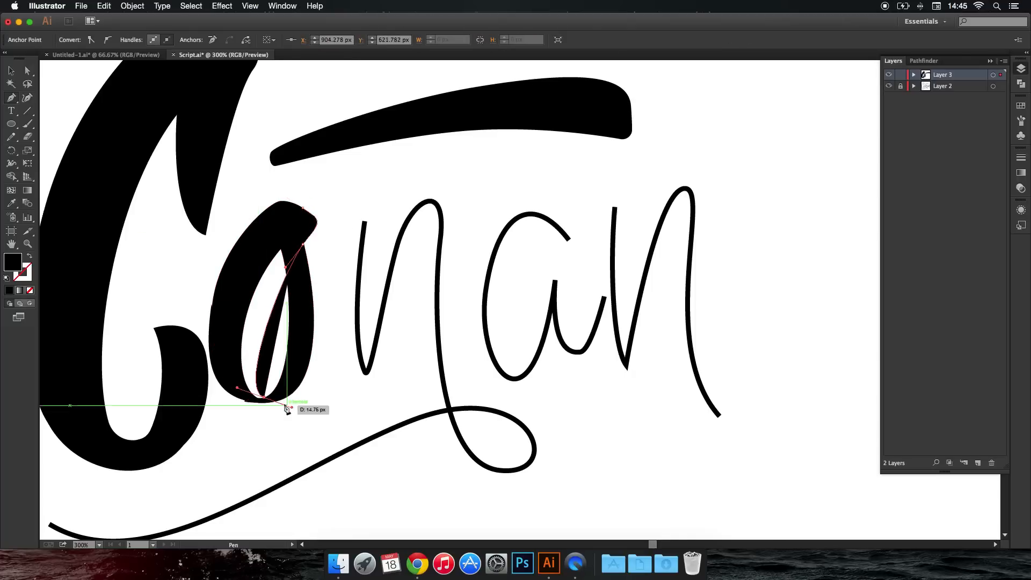
key(super+z)
click(264, 331)
drag(258, 361, 259, 362)
mouse_move(264, 398)
mouse_down()
mouse_move(275, 397)
mouse_move(233, 383)
mouse_up()
click(256, 400)
drag(231, 340, 229, 320)
drag(237, 307, 248, 273)
drag(253, 262, 271, 236)
click(264, 244)
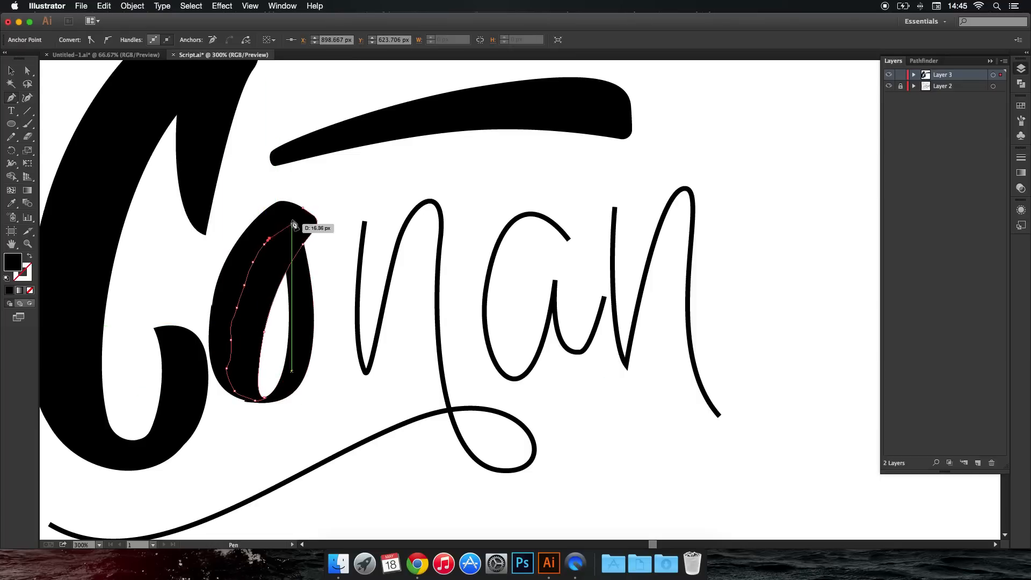
super+click(337, 206)
Smooth the outer bottom curve of the "o" with a closed Pen shape covering the uneven edge.
scroll(339, 215, down, 3)
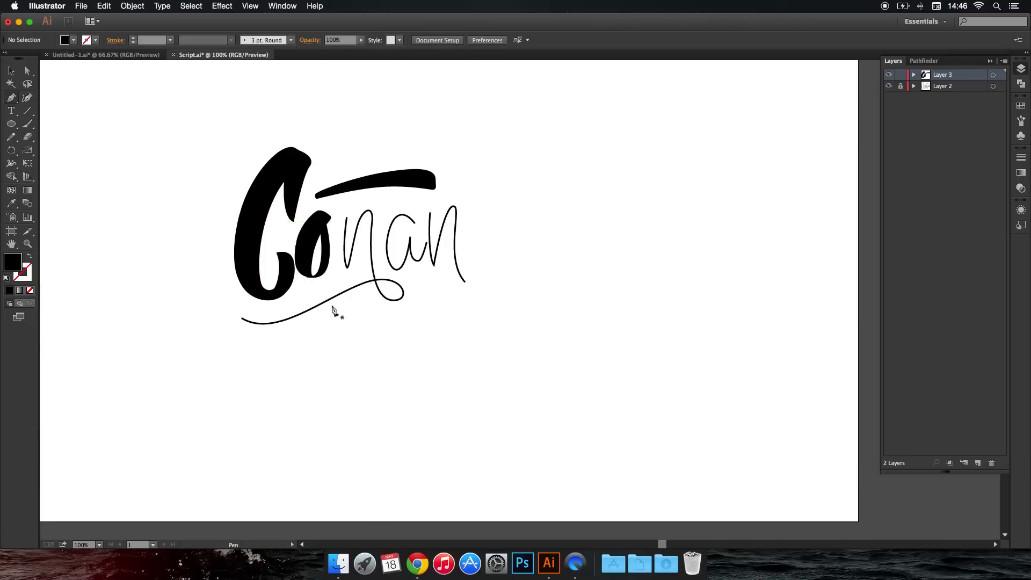
scroll(322, 273, up, 5)
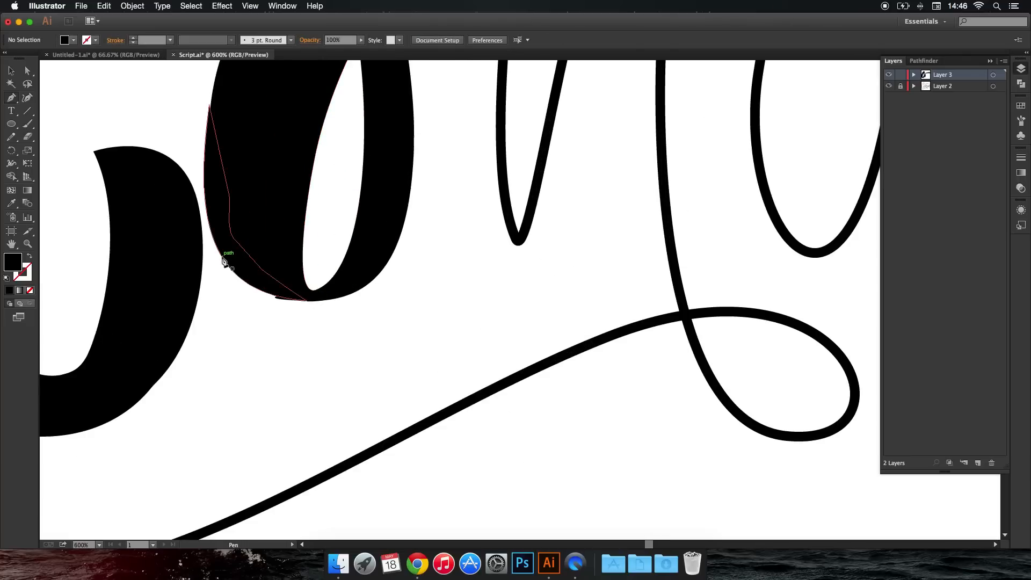
drag(232, 274, 252, 303)
drag(360, 289, 408, 264)
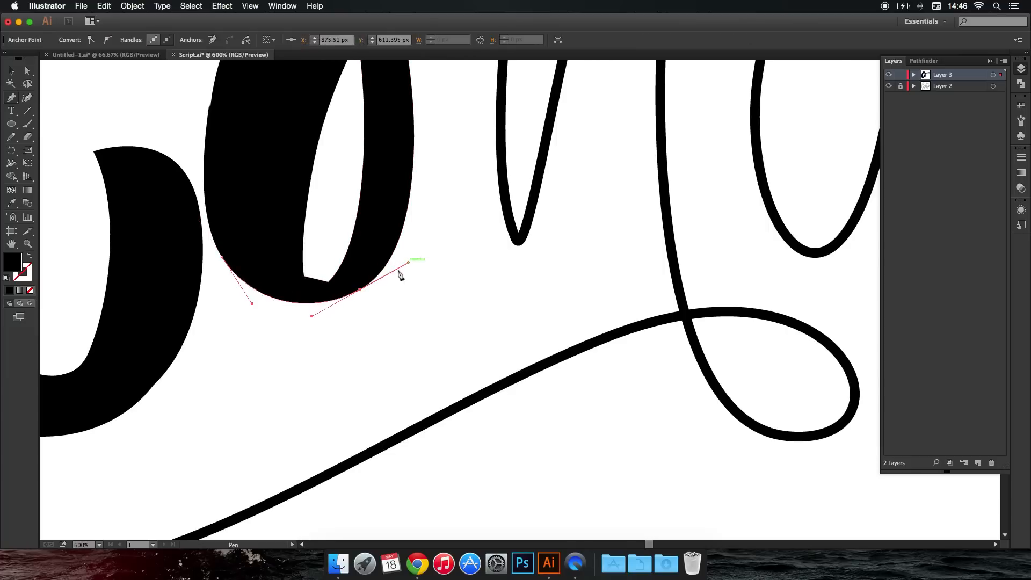
click(355, 283)
click(327, 296)
click(307, 296)
click(286, 288)
click(274, 280)
click(223, 257)
key(super+shift+a)
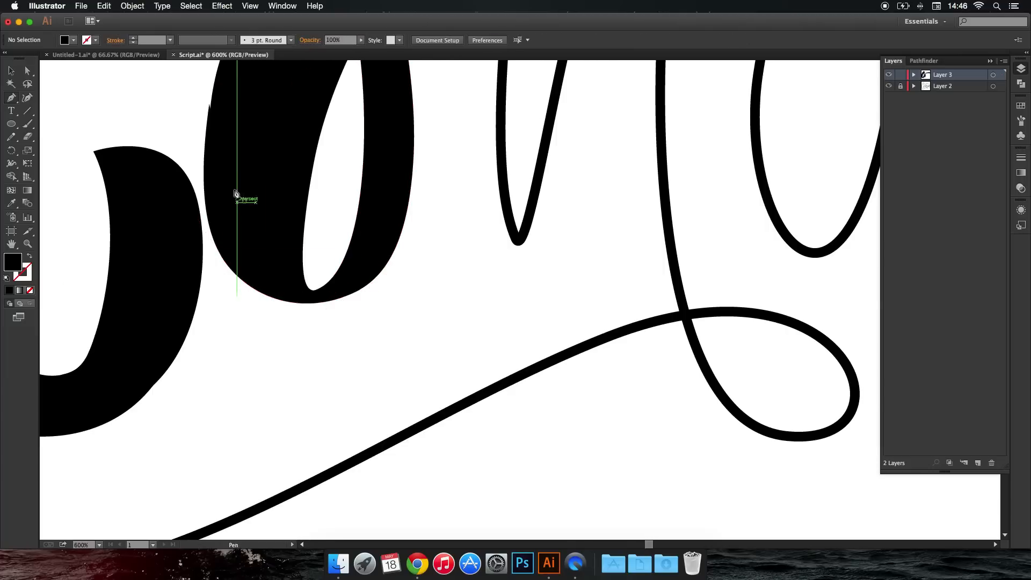
Smooth the outer left edge of the "o" with a closed Pen shape bridging its notch.
drag(237, 185, 297, 331)
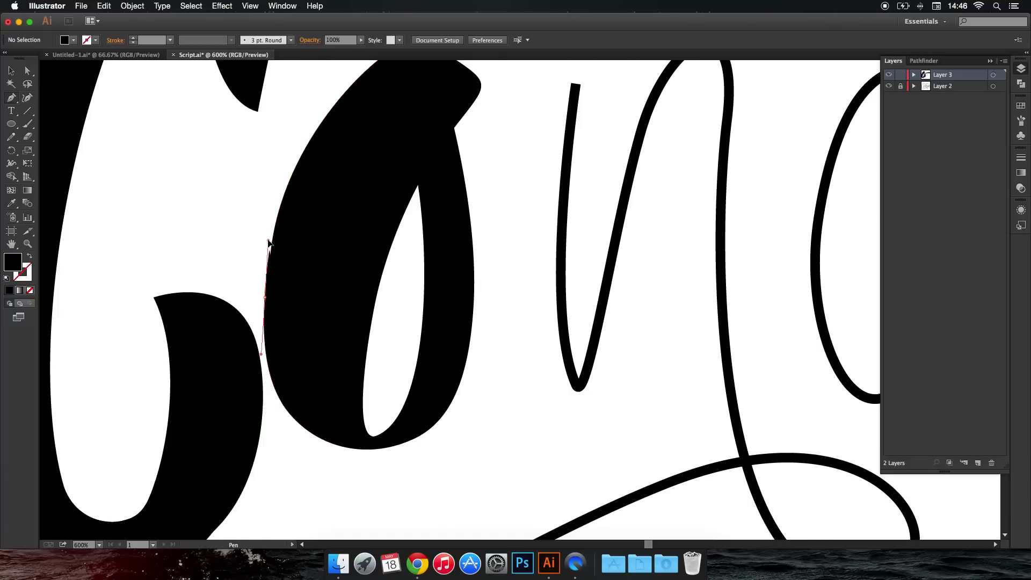
click(267, 237)
drag(319, 126, 354, 82)
click(351, 123)
drag(346, 142, 343, 151)
click(308, 278)
click(265, 298)
super+click(225, 265)
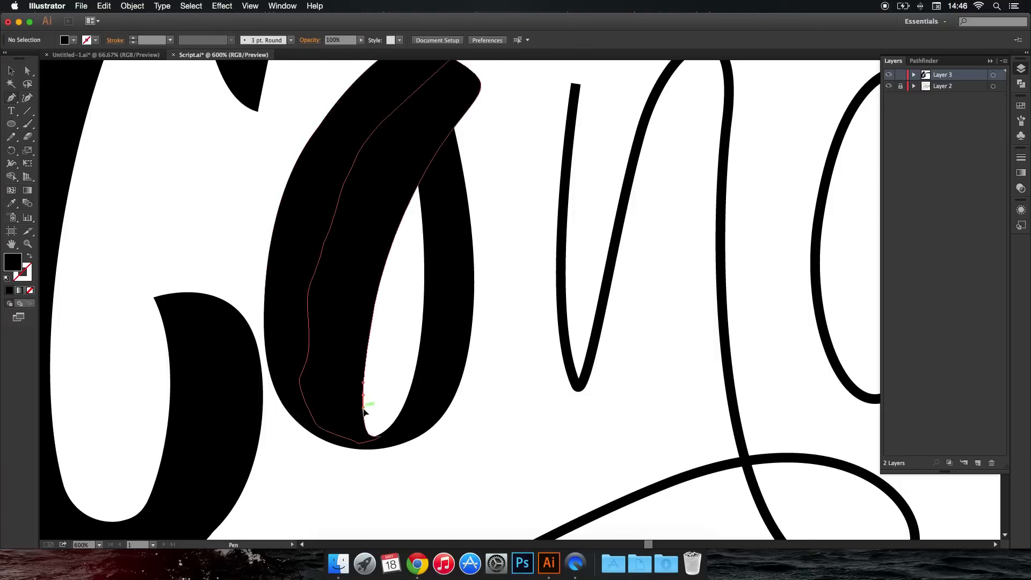
Round the bottom of the opening inside the "o" with a closed Pen shape filling its narrow tip.
drag(364, 426, 414, 386)
click(415, 412)
click(410, 420)
click(399, 433)
click(385, 438)
click(381, 442)
click(363, 441)
click(346, 434)
drag(342, 425, 347, 413)
click(347, 413)
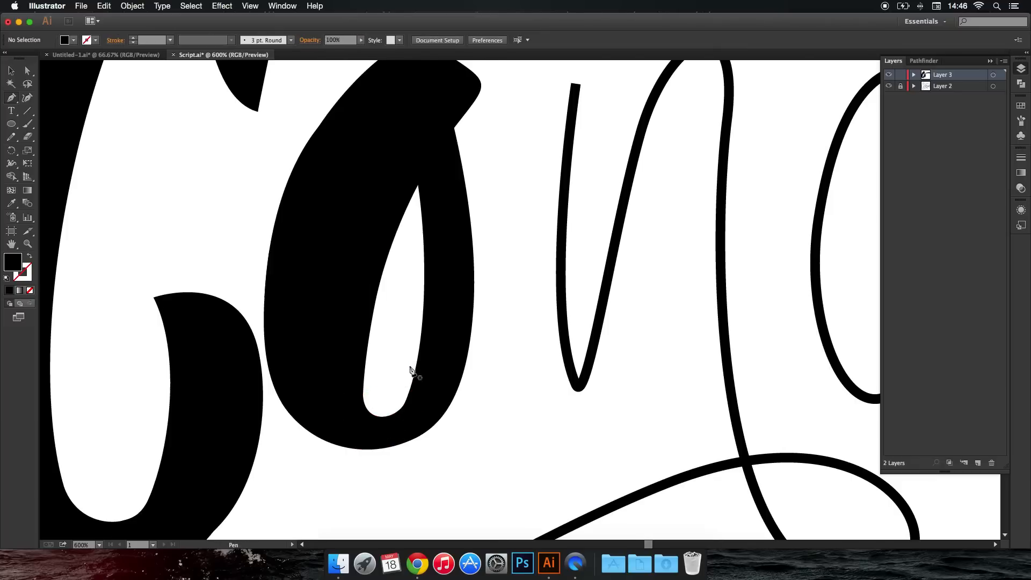
scroll(412, 370, down, 7)
scroll(413, 371, up, 8)
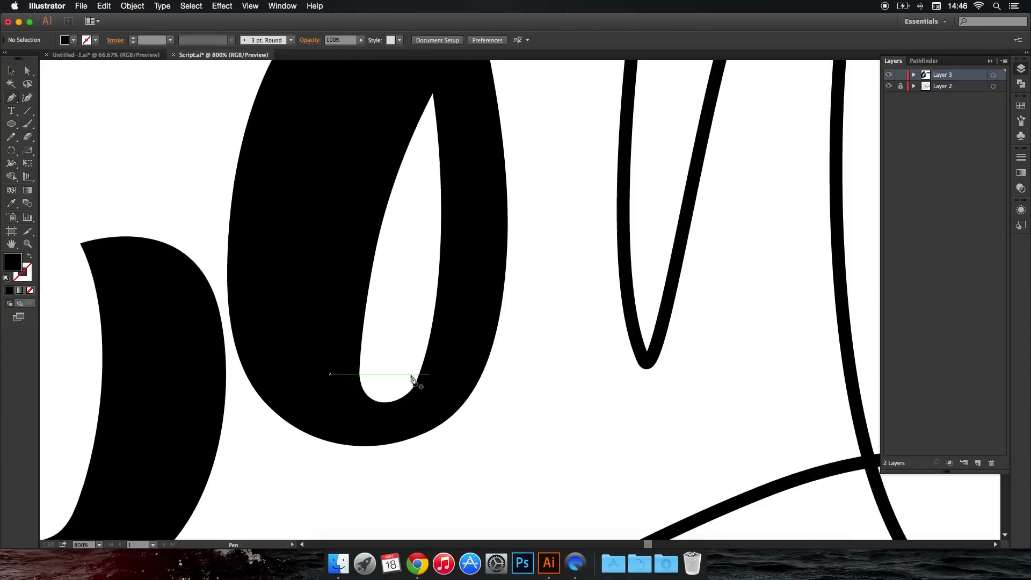
Smooth the base of the opening inside the "o" with two closed Pen shapes, at its lower left curve and along its bottom.
click(360, 369)
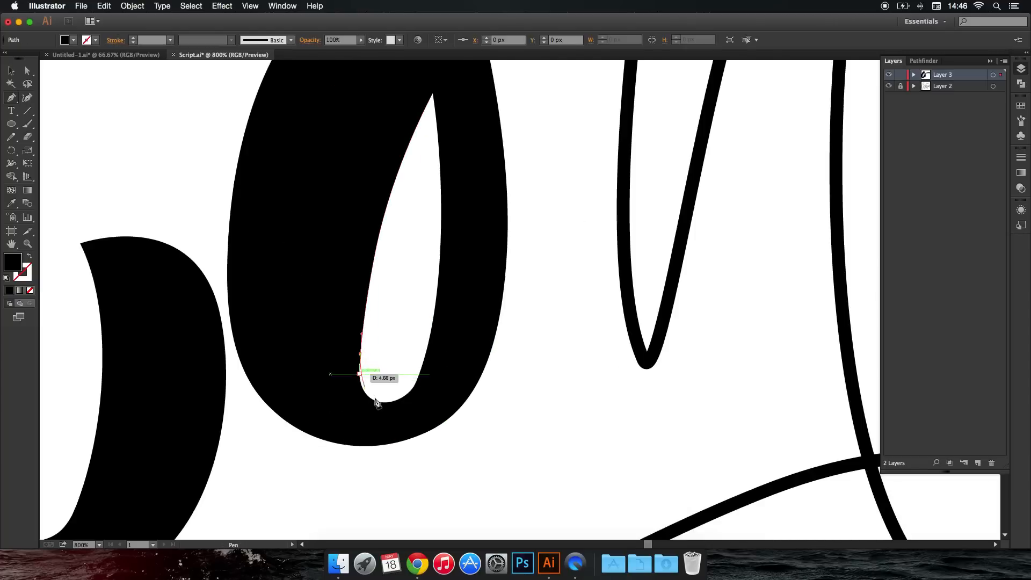
drag(379, 403, 370, 417)
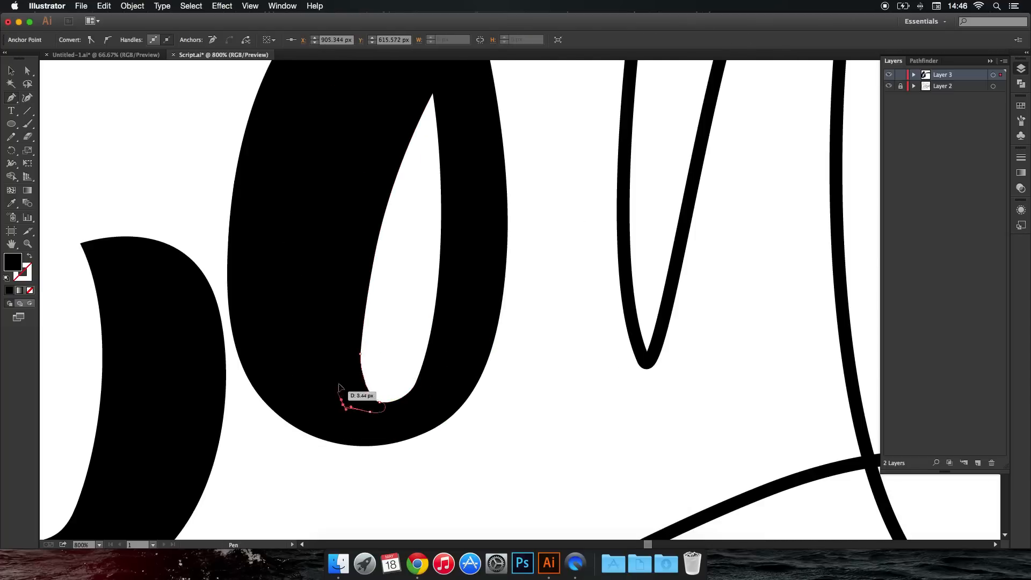
super+click(392, 354)
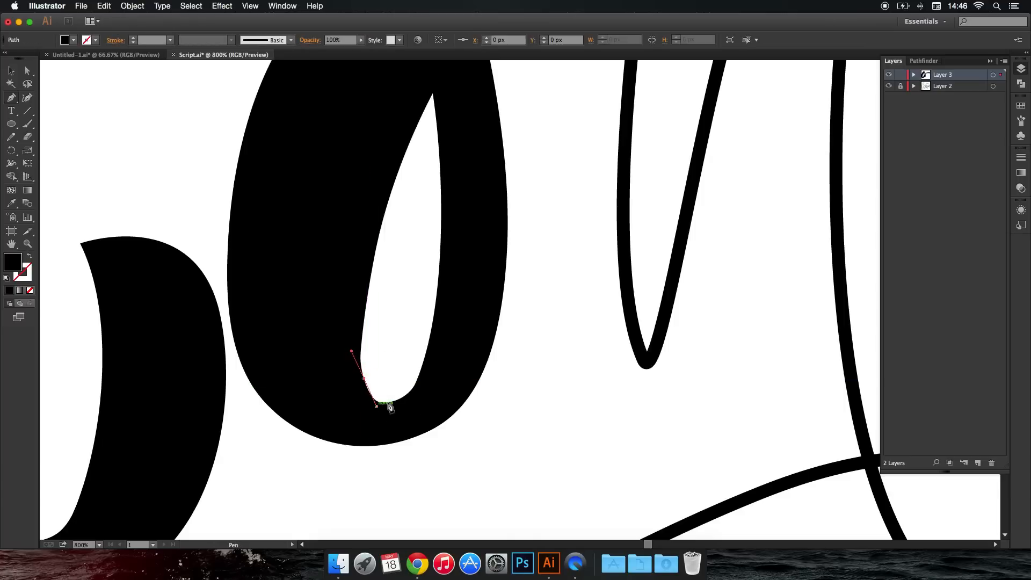
drag(419, 374, 441, 396)
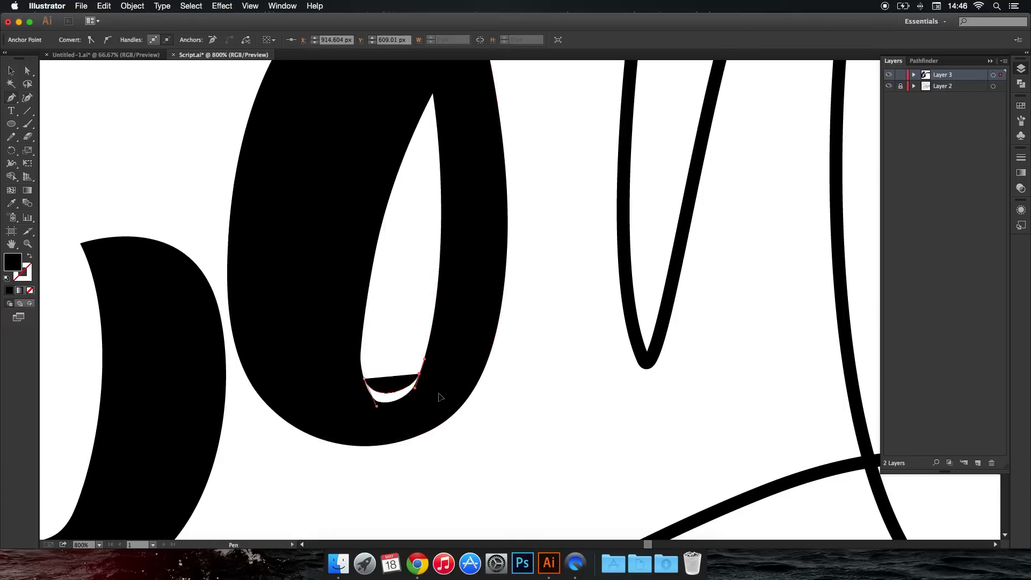
click(356, 400)
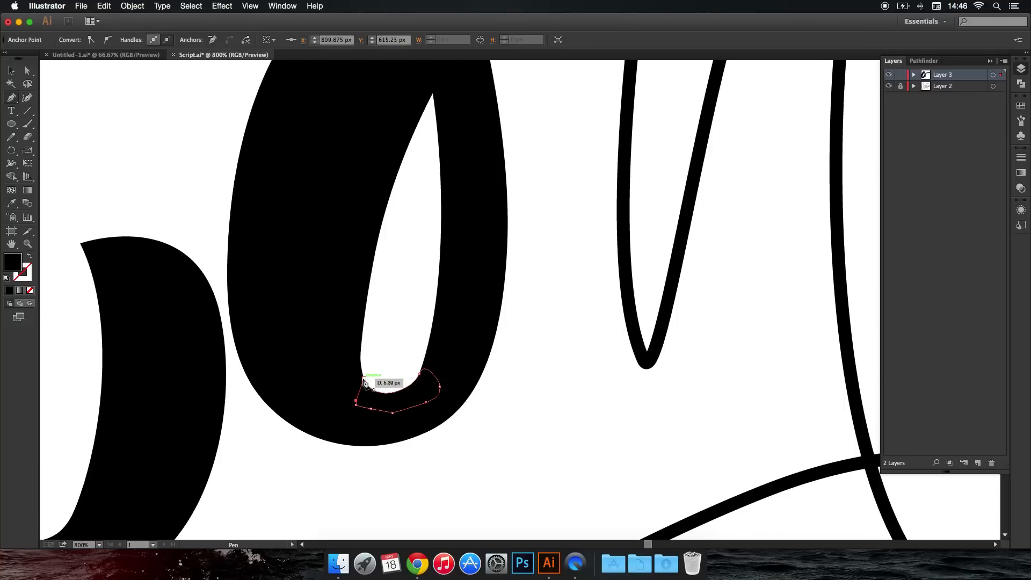
super+click(392, 365)
Smooth the upper left shoulder and rounded top of the "o" with a closed Pen shape.
scroll(401, 353, down, 5)
scroll(420, 355, up, 1)
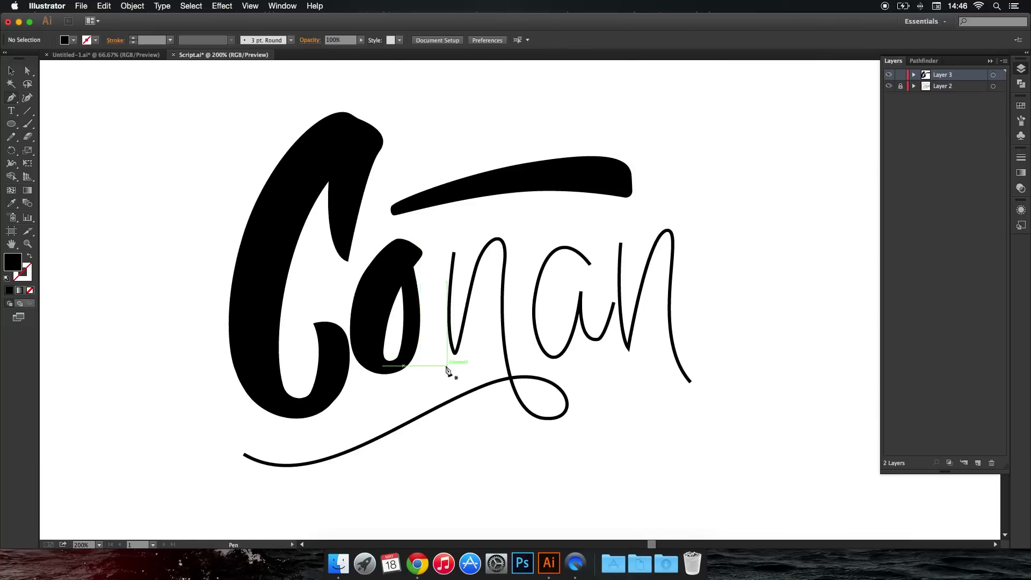
scroll(414, 300, up, 3)
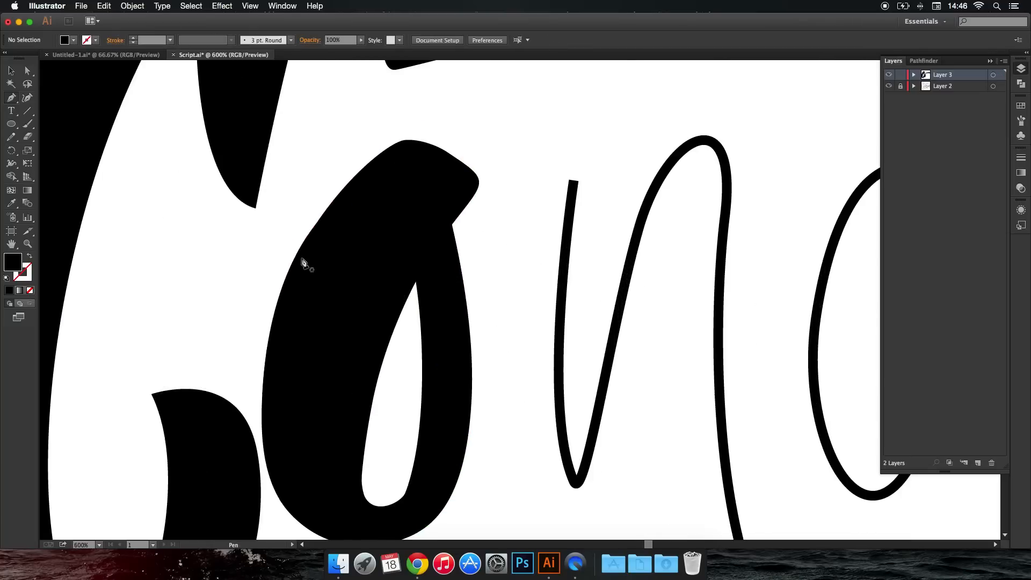
drag(291, 264, 322, 200)
drag(381, 134, 464, 159)
key(super+z)
key(super+z)
drag(413, 178, 356, 186)
click(351, 187)
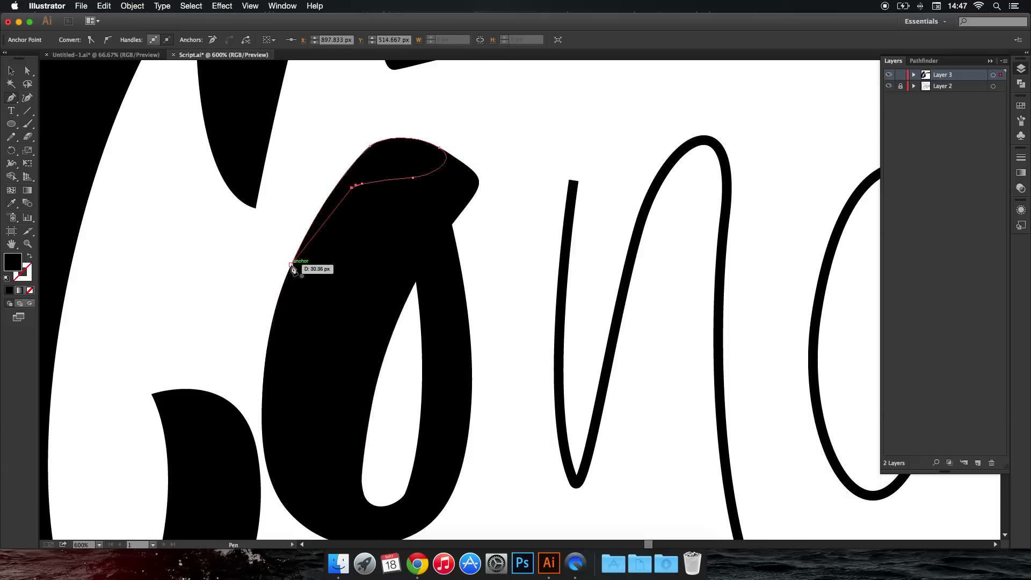
click(291, 265)
super+click(264, 240)
Smooth the right edge of the "o" with a narrow closed Pen shape.
scroll(264, 239, down, 6)
drag(438, 194, 545, 198)
scroll(411, 270, up, 3)
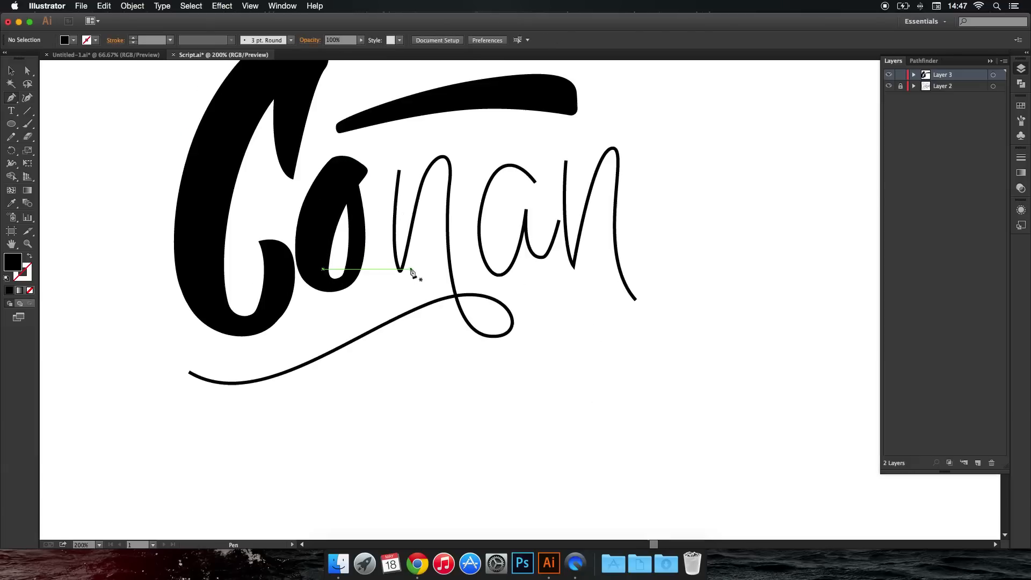
scroll(411, 270, up, 2)
drag(319, 145, 324, 290)
click(309, 198)
click(319, 145)
super+click(356, 142)
Thicken the left stem of the first "n" with a closed Pen shape from its top to its base.
scroll(357, 143, down, 5)
scroll(338, 230, up, 4)
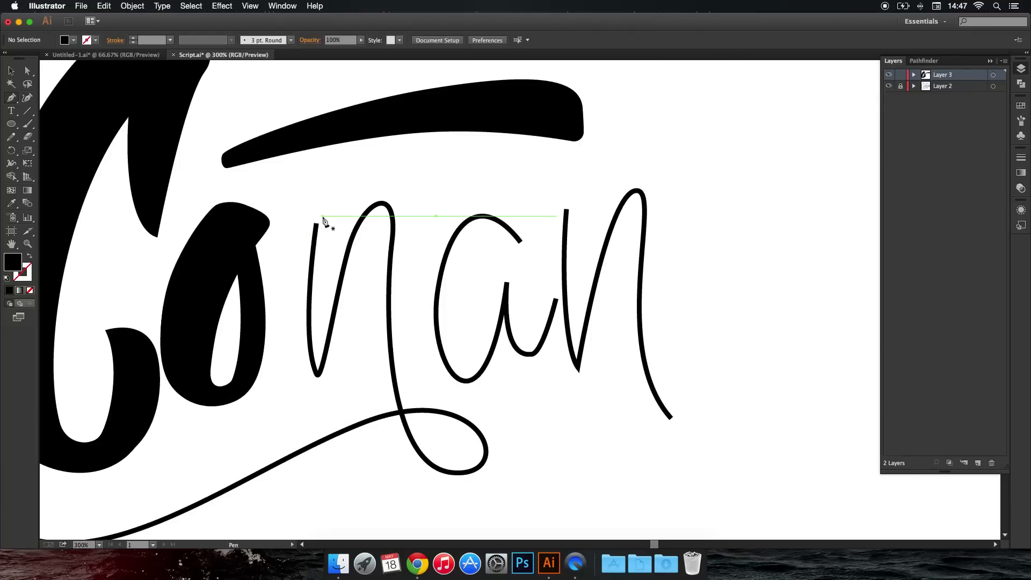
drag(294, 255, 293, 288)
drag(310, 378, 329, 372)
click(326, 356)
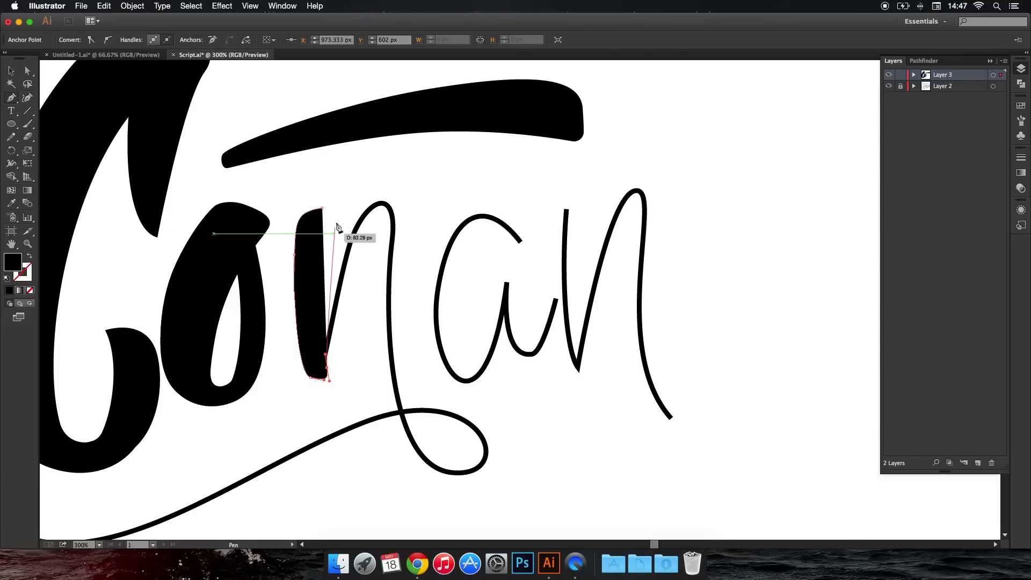
super+click(334, 179)
key(super+z)
Smooth the upper right edge of the first "n"'s left stem with a narrow closed Pen shape.
scroll(334, 224, up, 4)
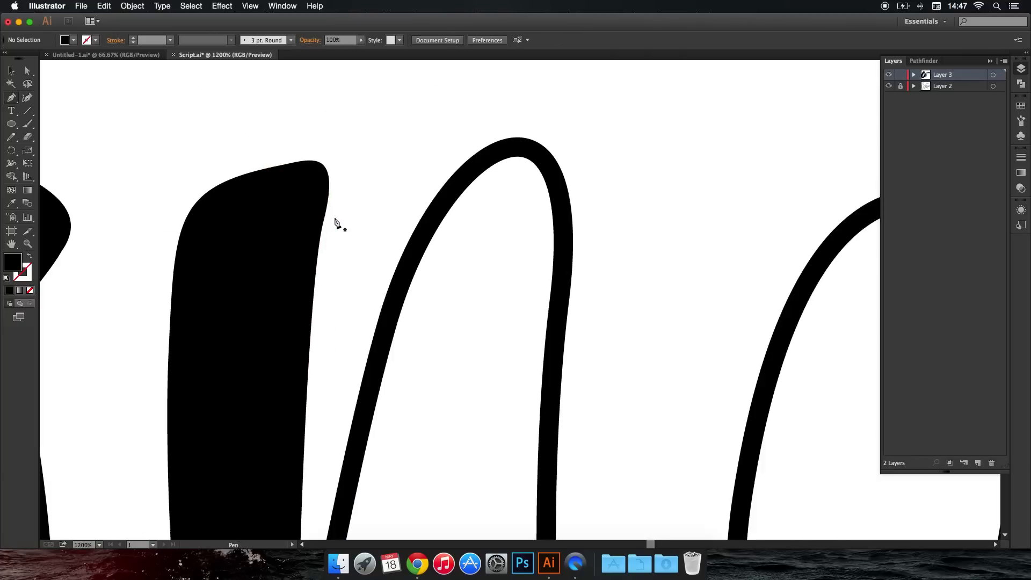
drag(304, 462, 286, 348)
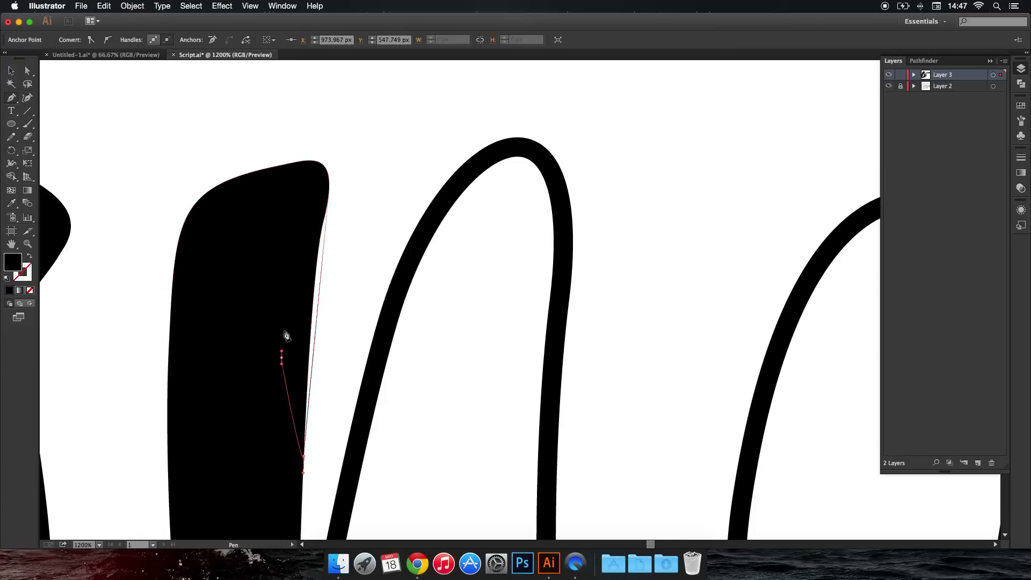
click(328, 194)
Thicken the diagonal upstroke of the first "n" with a closed Pen shape from its base to the arch.
scroll(328, 194, down, 5)
scroll(310, 351, up, 2)
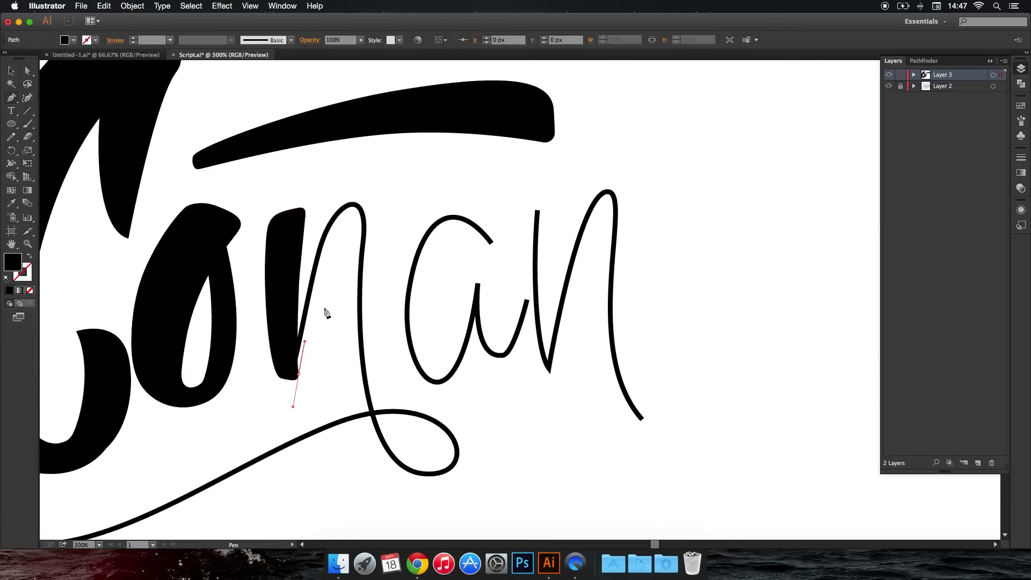
mouse_move(355, 205)
mouse_down()
mouse_move(370, 203)
mouse_move(322, 252)
mouse_up()
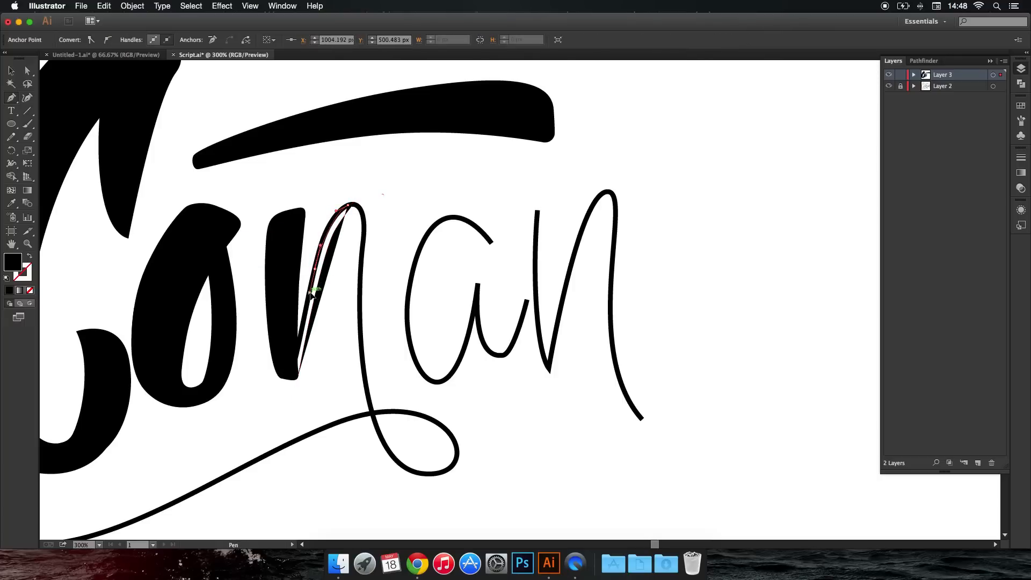
super+click(320, 374)
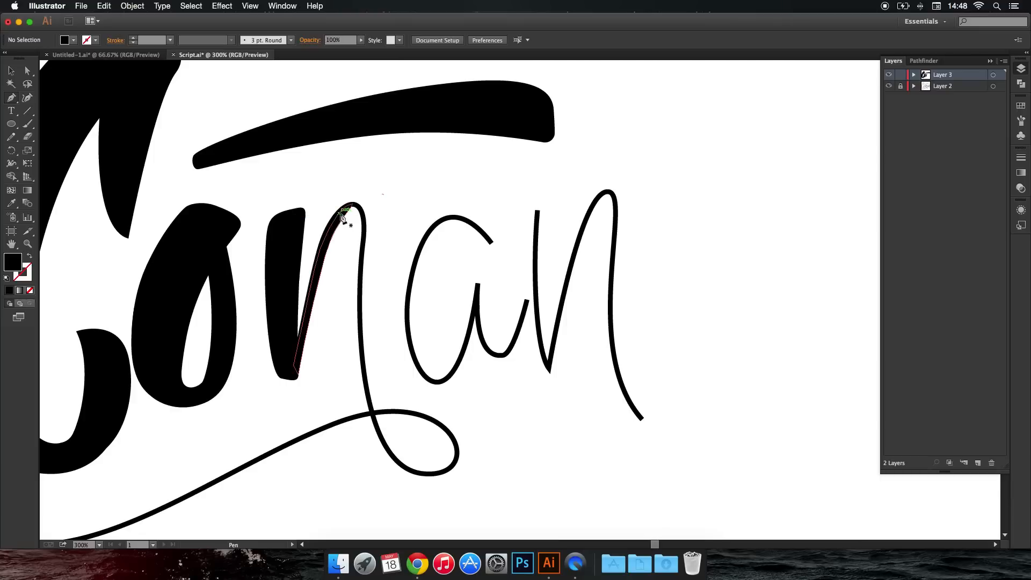
drag(333, 288, 333, 287)
key(super+z)
key(z)
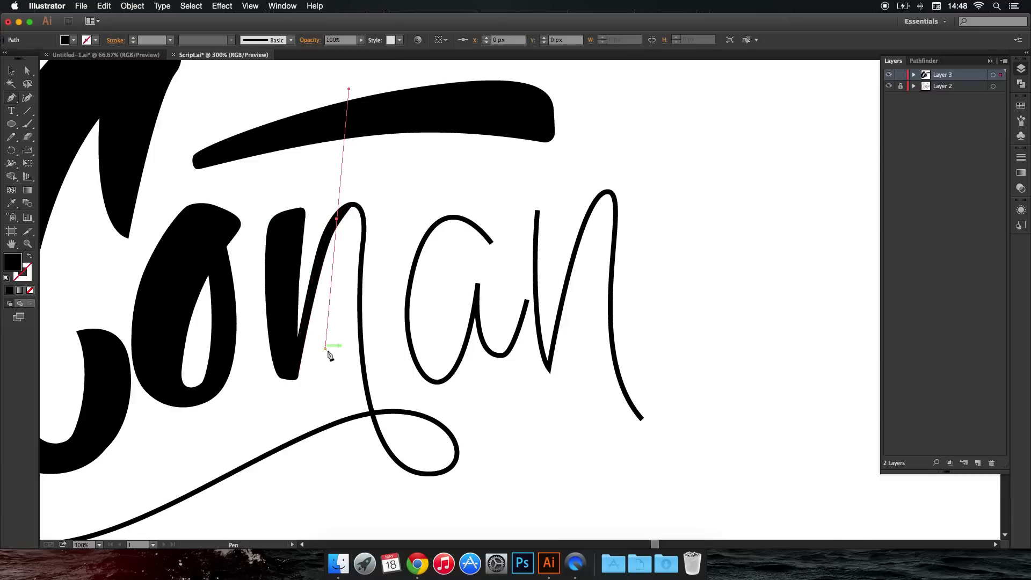
Thicken the right downstroke of the first "n" with a closed Pen shape running from the arch down into the loop.
drag(424, 476, 522, 484)
drag(370, 370, 367, 285)
drag(378, 223, 303, 272)
click(337, 222)
Fill out the first "n"'s upstroke with another closed Pen shape joining the left stem's base to the arch.
super+click(351, 204)
click(291, 335)
click(298, 369)
click(299, 339)
click(352, 203)
super+click(379, 209)
Smooth the right edge of the first "n"'s downstroke with a closed Pen shape curving into the bottom of the loop.
scroll(379, 209, down, 6)
scroll(394, 218, up, 5)
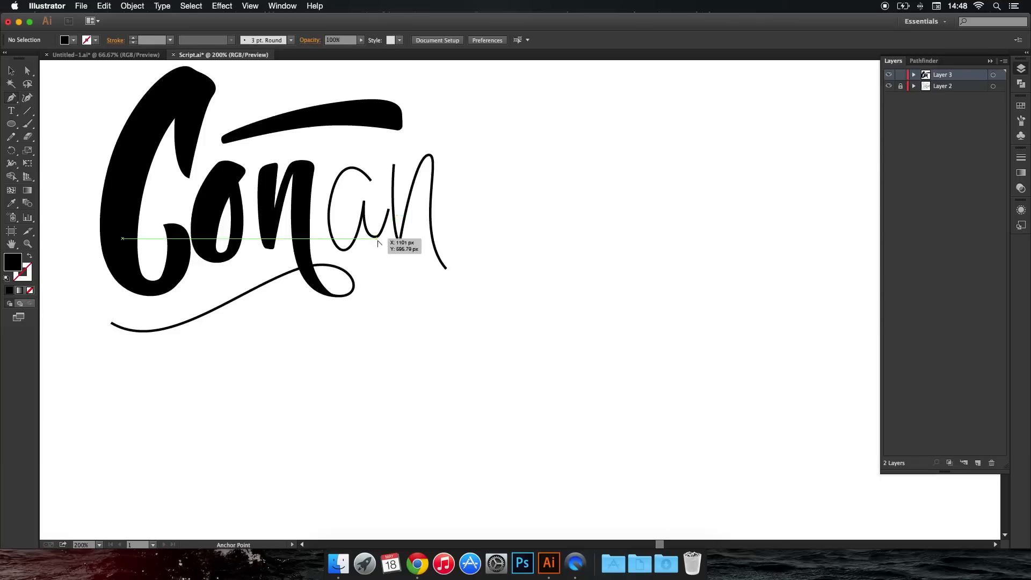
scroll(475, 286, left, 4)
scroll(477, 287, up, 1)
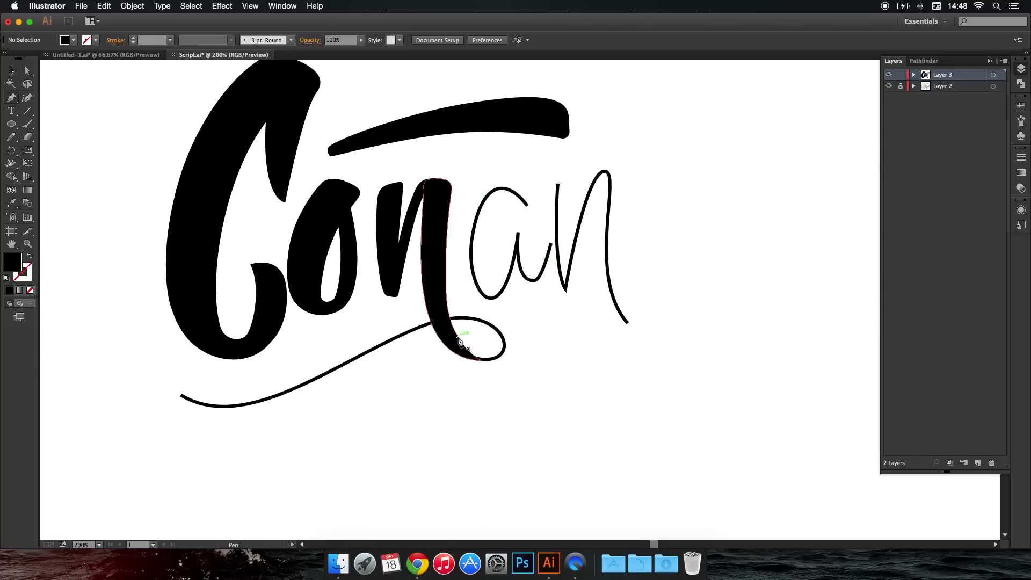
click(445, 304)
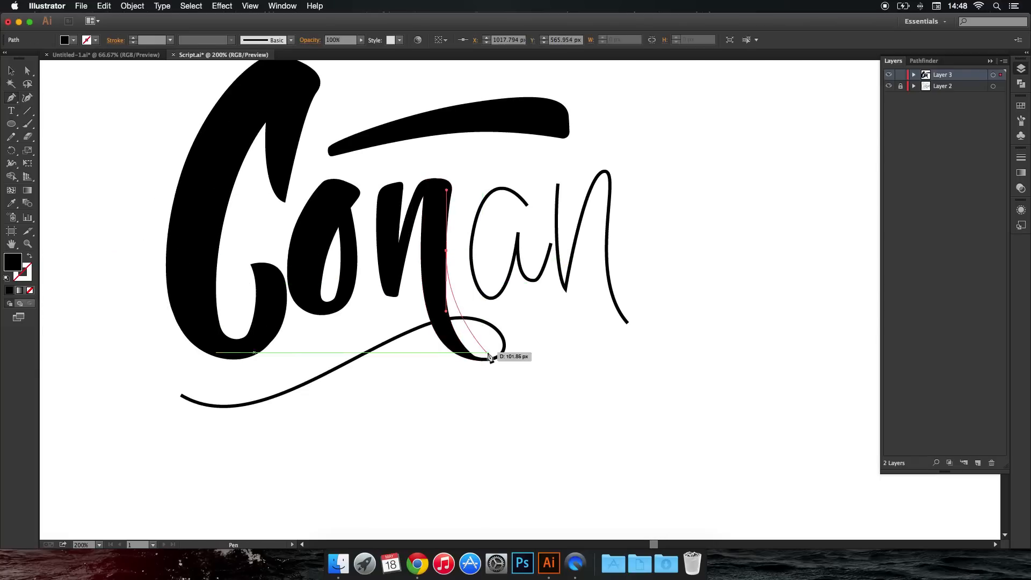
drag(493, 359, 527, 357)
click(494, 358)
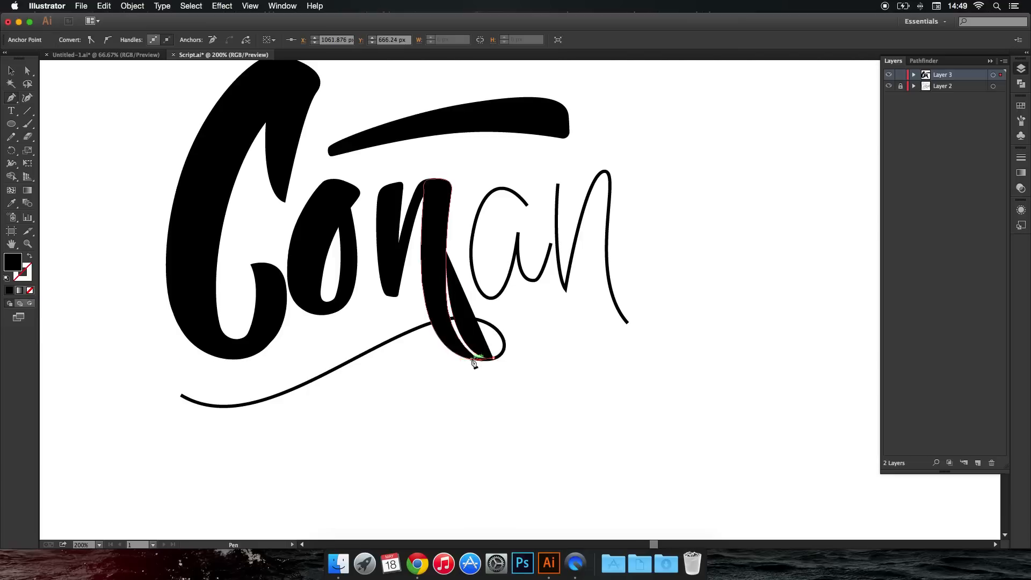
click(473, 360)
click(445, 317)
click(447, 251)
key(super+shift+a)
scroll(506, 354, up, 2)
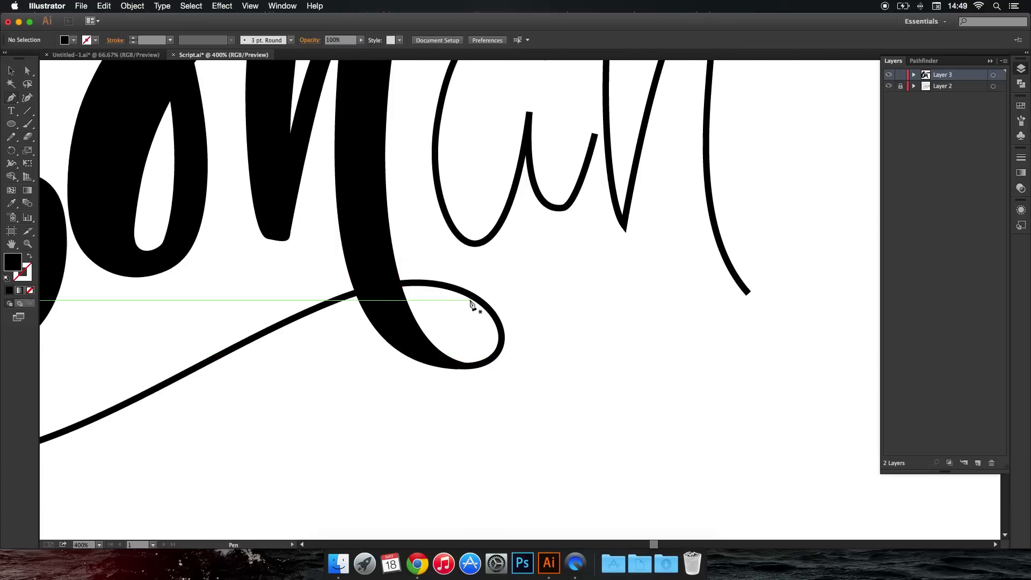
drag(499, 311, 505, 299)
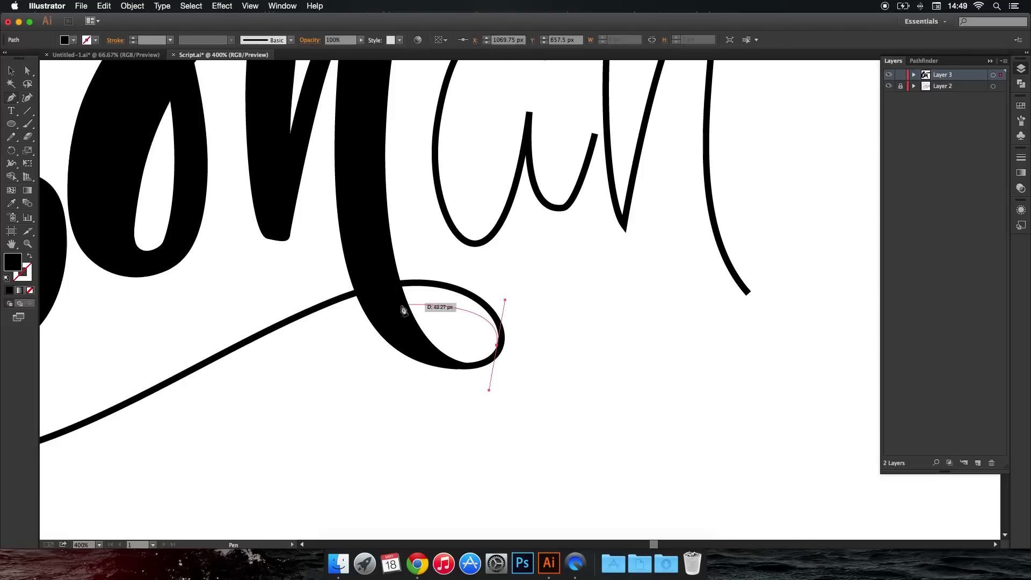
drag(327, 319, 255, 363)
key(super+z)
key(super+z)
drag(412, 278, 408, 277)
scroll(298, 363, down, 6)
drag(299, 366, 363, 362)
scroll(364, 363, up, 2)
key(super+z)
Draw the curved lower edge of a thick swash with the Pen, from the loop to a tip beyond the "C".
drag(395, 329, 369, 319)
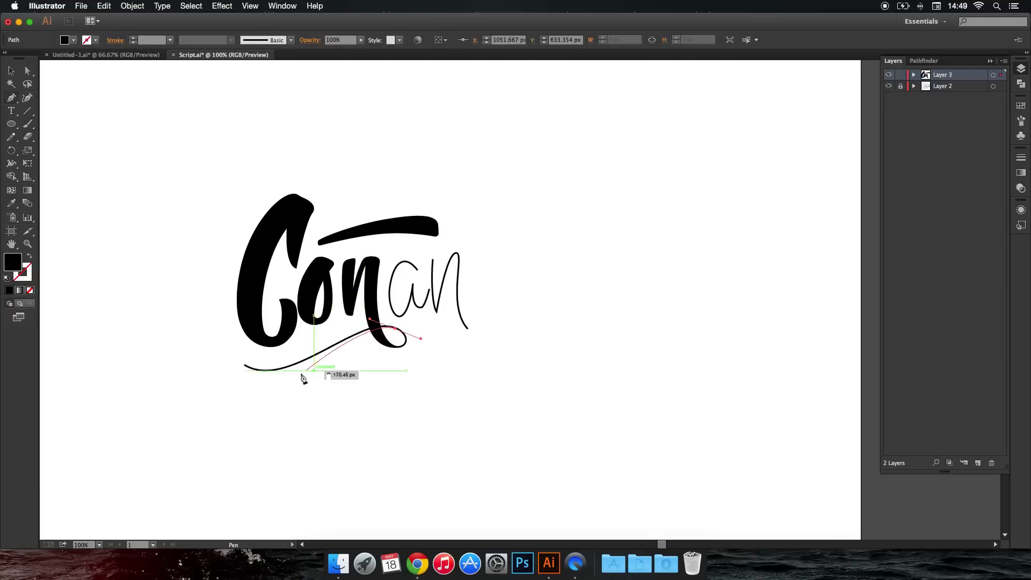
drag(234, 378, 163, 329)
key(super+z)
drag(220, 375, 167, 307)
key(super+z)
key(super+z)
drag(225, 354, 183, 257)
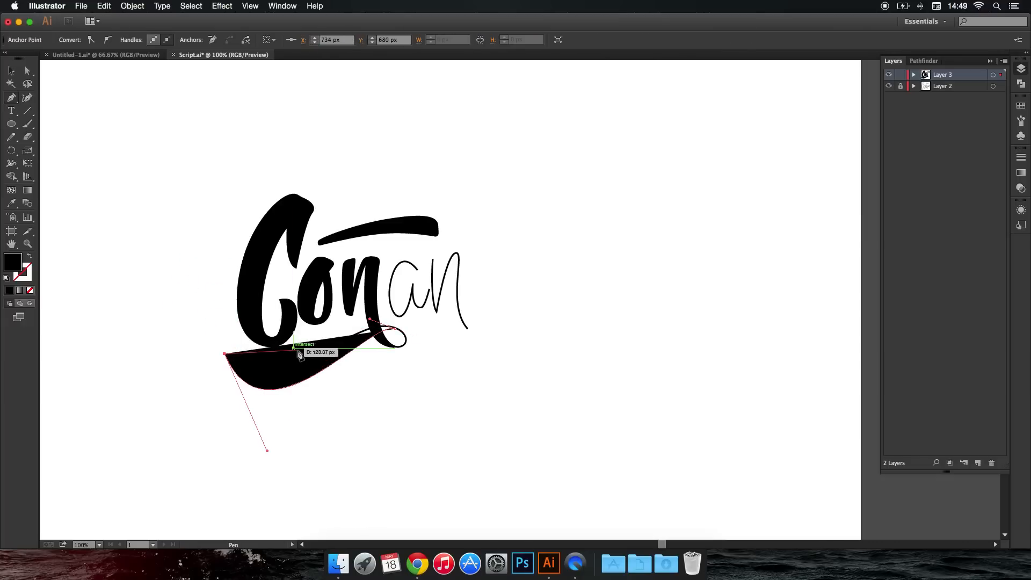
drag(334, 331, 336, 330)
key(super+z)
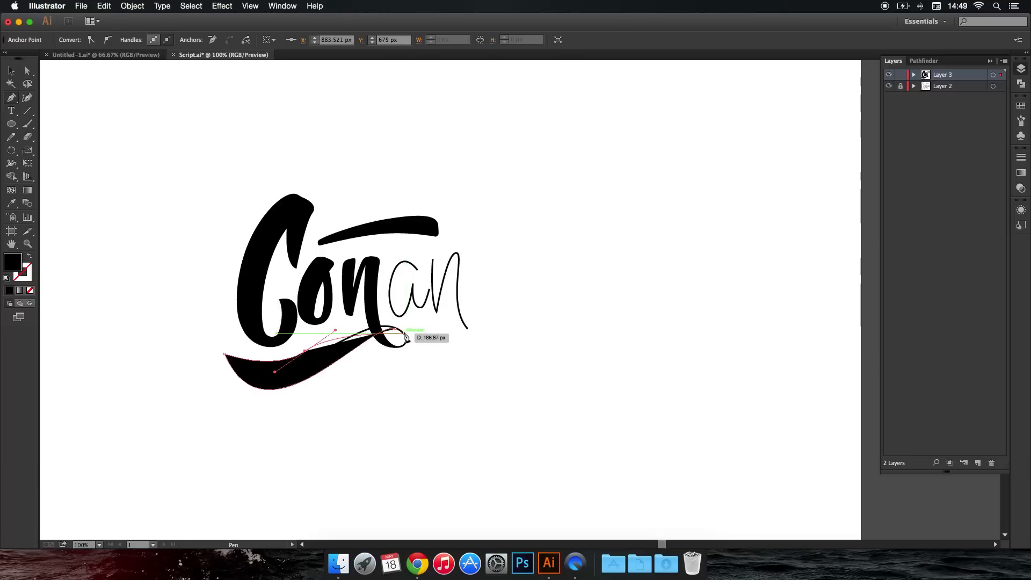
drag(424, 356, 423, 356)
key(super+z)
key(super+z)
key(super+z)
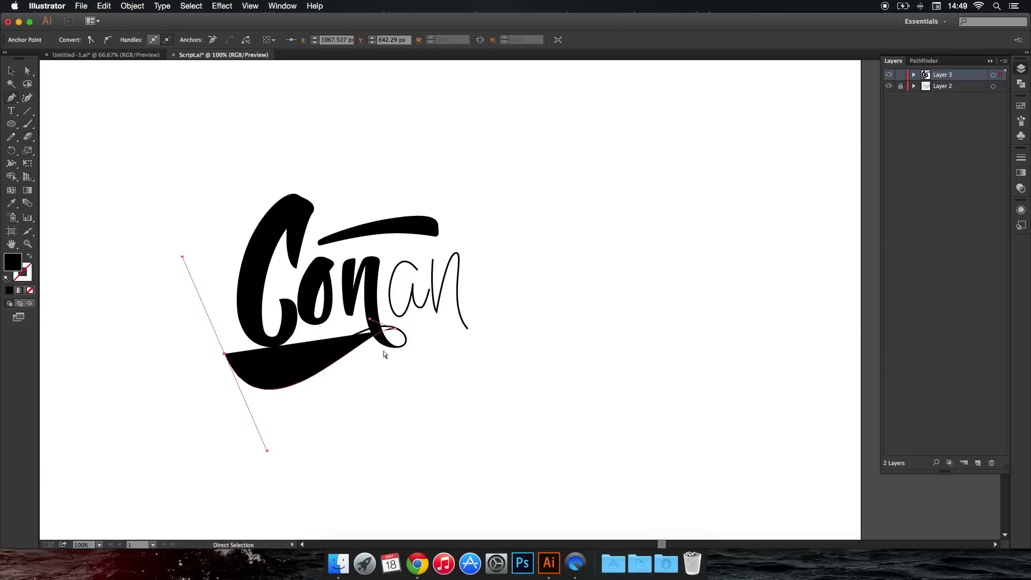
Draw the swash's upper edge from its left tip over the "n"'s downstroke to the loop and close the shape.
click(225, 354)
drag(281, 359, 314, 346)
scroll(400, 333, up, 4)
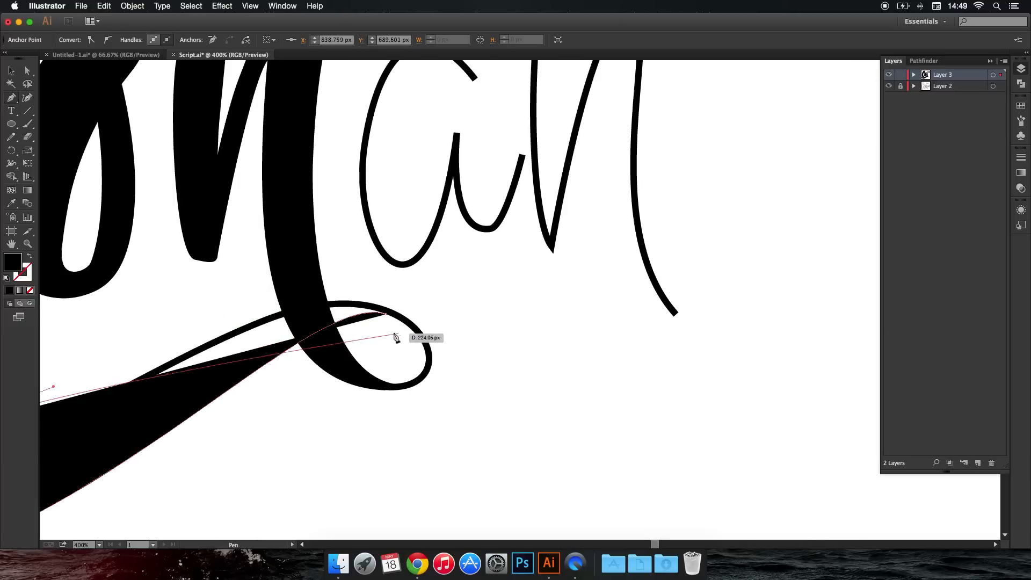
drag(328, 288, 398, 295)
click(422, 336)
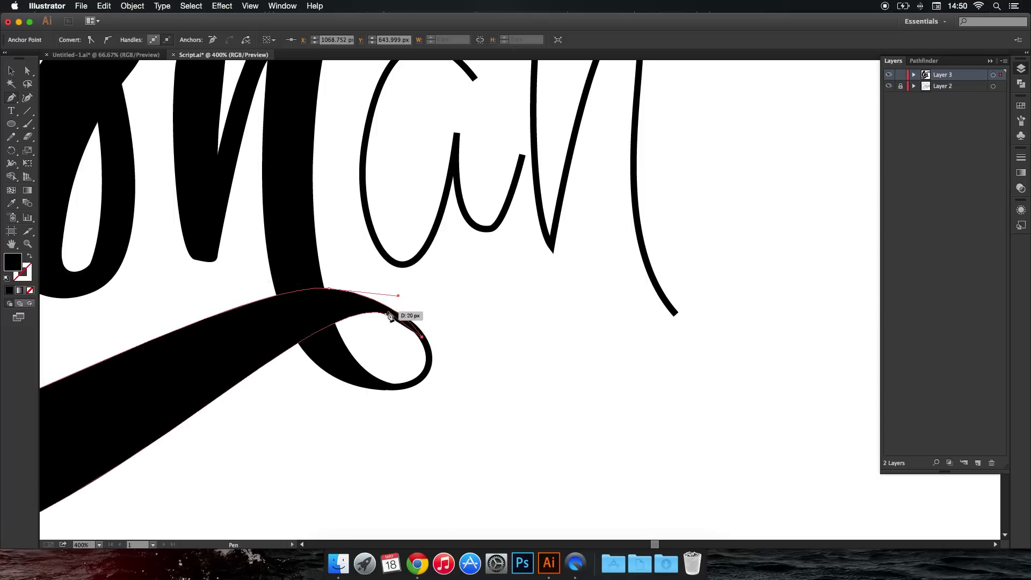
click(386, 314)
super+click(449, 332)
Reshape the lower left curve of the swash by adjusting the direction handle at its left tip.
scroll(449, 332, down, 4)
scroll(377, 327, up, 1)
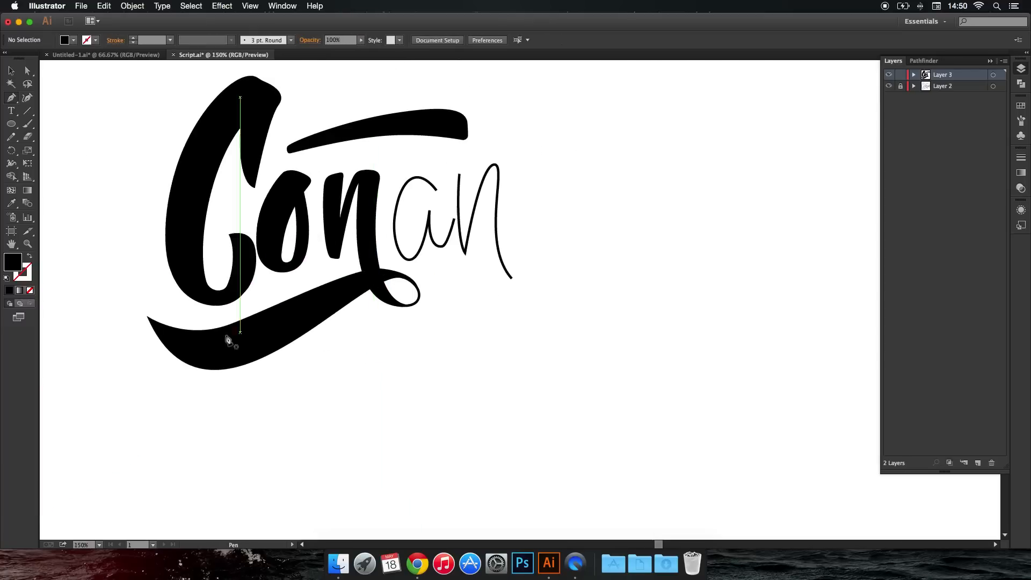
click(28, 71)
click(148, 316)
drag(210, 461, 192, 466)
click(231, 323)
click(291, 380)
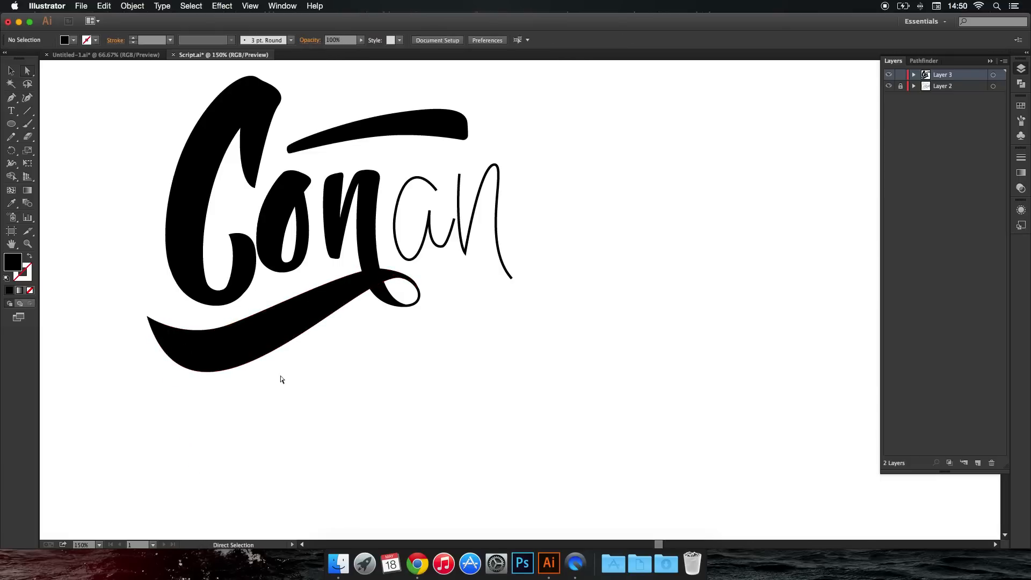
click(147, 316)
click(124, 312)
Round out the underside of the swash's left end with a closed Pen shape from the tip to its lowest point.
click(146, 317)
drag(213, 371, 184, 343)
click(213, 372)
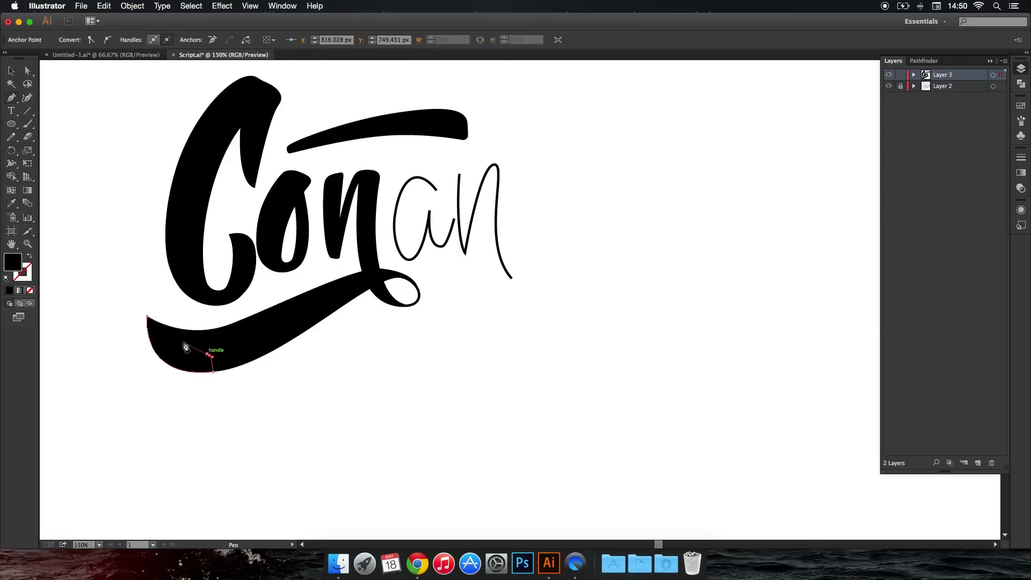
click(147, 317)
key(super+shift+a)
Thicken the inside of the loop below the first "n" with a closed Pen shape along its top, right and bottom curves.
scroll(401, 288, up, 4)
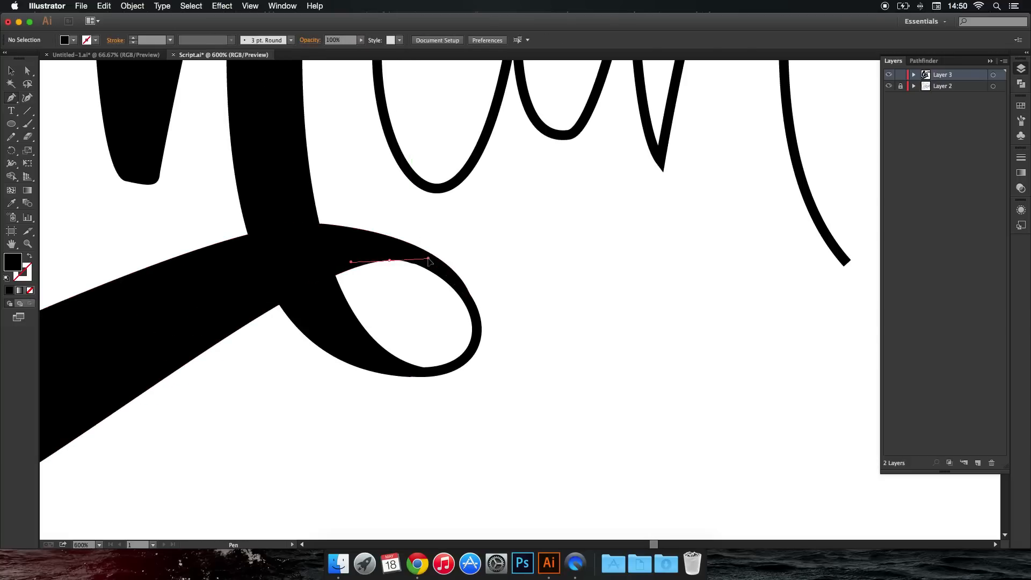
drag(389, 260, 429, 259)
drag(459, 358, 459, 358)
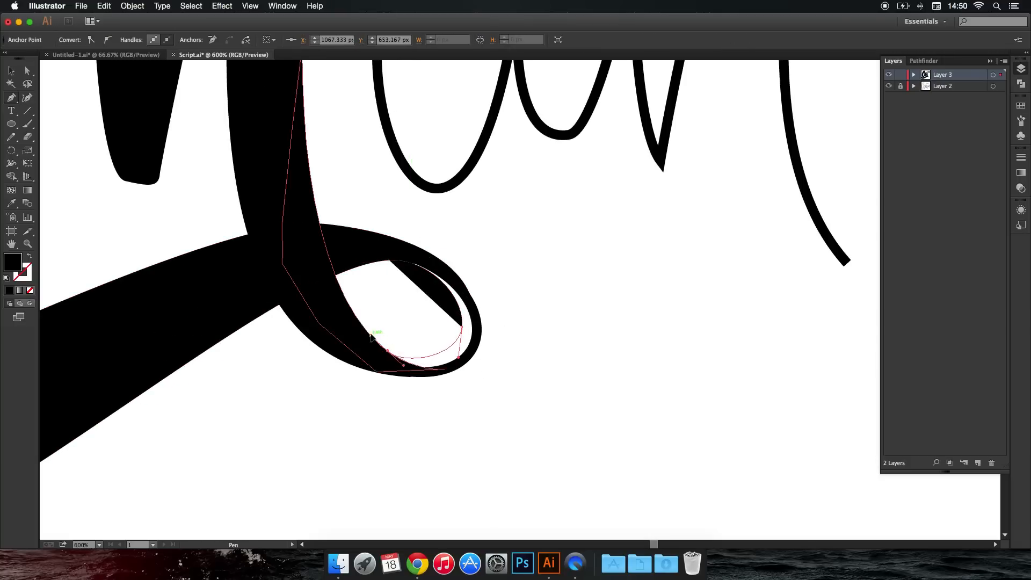
drag(373, 338, 366, 331)
click(363, 349)
click(392, 370)
click(442, 370)
drag(462, 357, 430, 262)
click(390, 260)
super+click(499, 292)
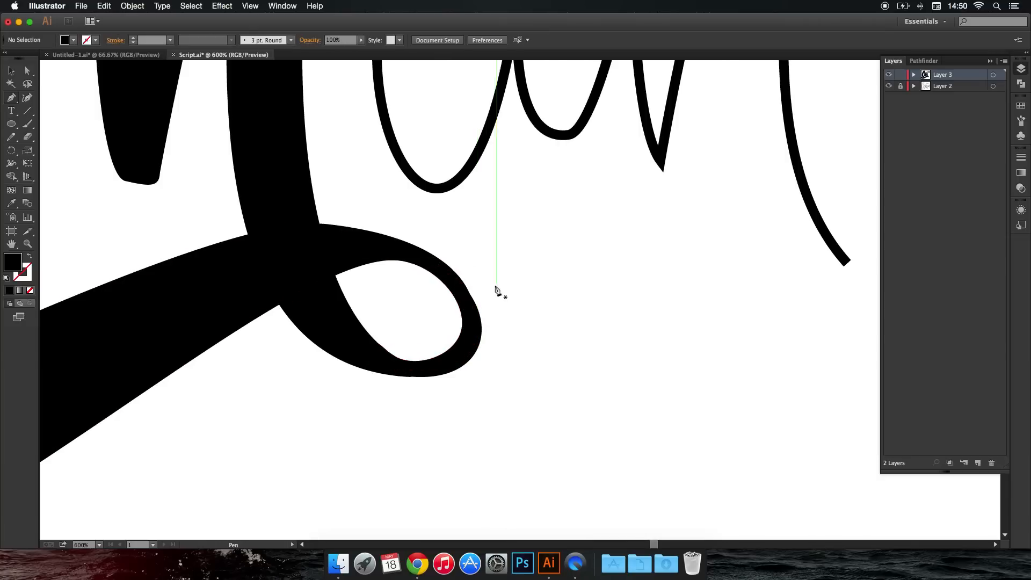
Thicken the loop's outer upper edge with a closed Pen shape from the first "n"'s downstroke to the loop's far right side.
drag(271, 229, 379, 198)
drag(482, 329, 473, 408)
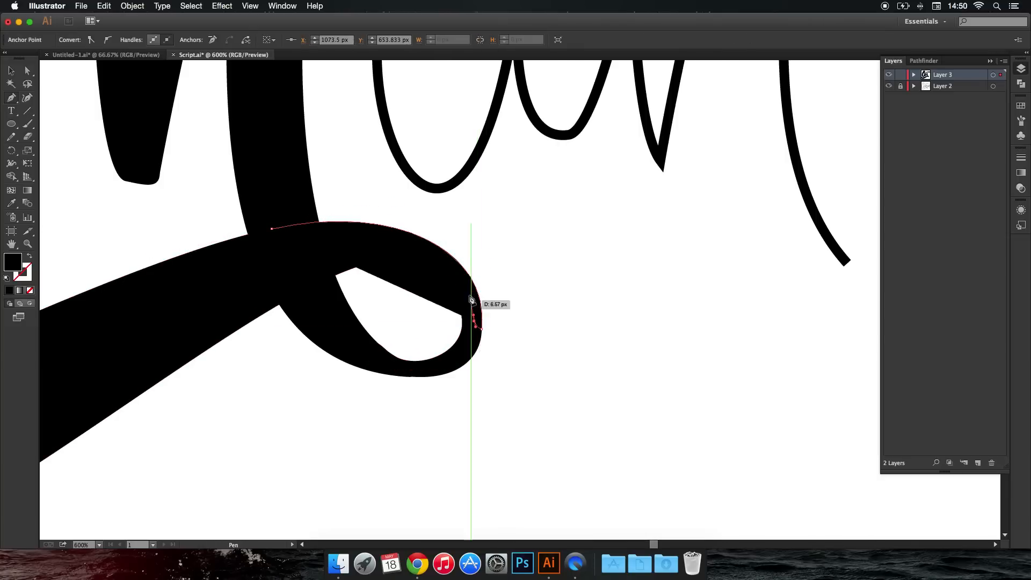
click(272, 229)
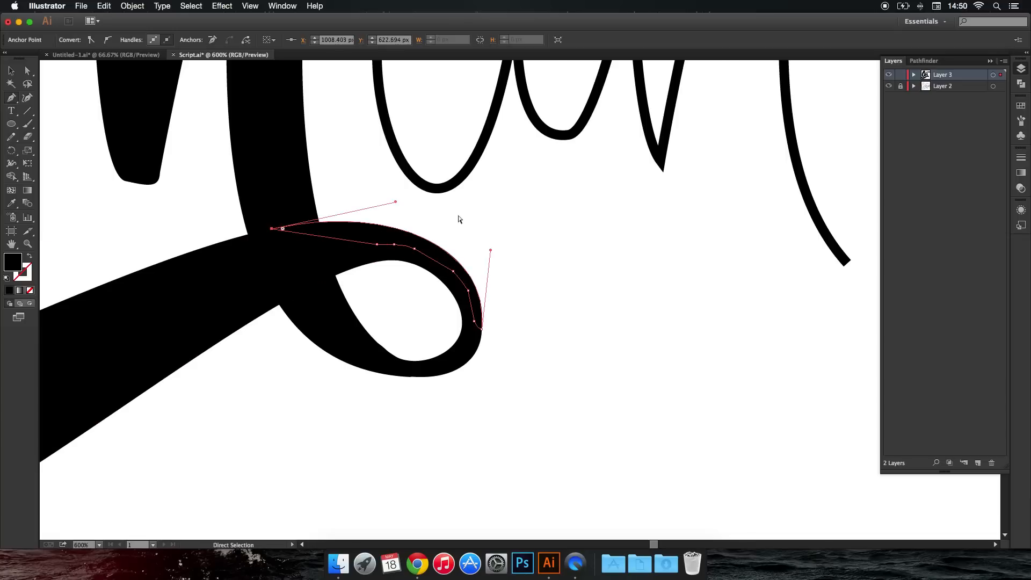
super+click(431, 223)
Thicken the inside of the loop with a closed Pen shape along its right side and bottom up to the downstroke.
drag(318, 283, 397, 249)
super+click(407, 291)
drag(449, 269, 453, 271)
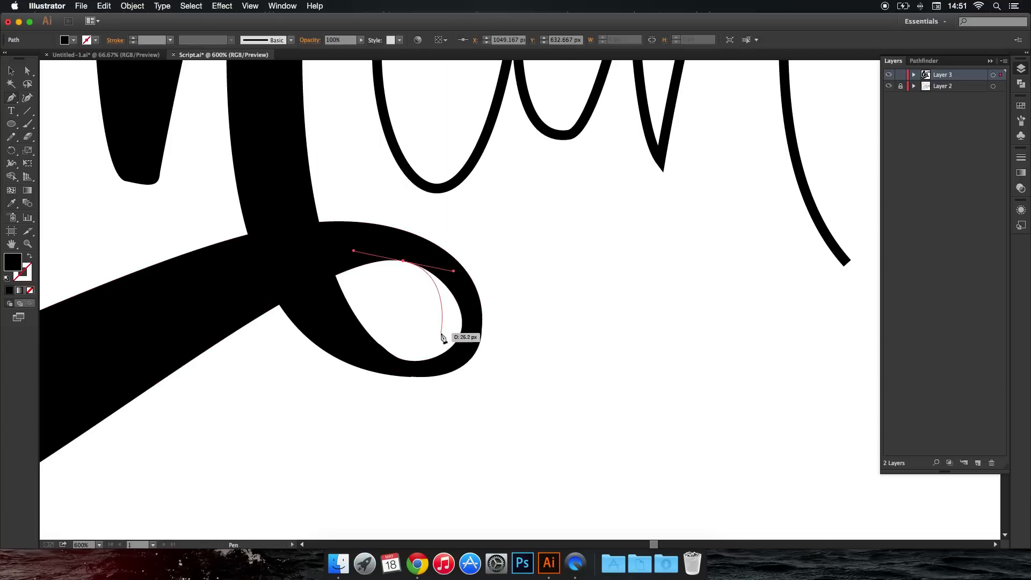
drag(441, 333, 432, 349)
drag(367, 330, 355, 314)
click(353, 335)
click(359, 358)
click(377, 371)
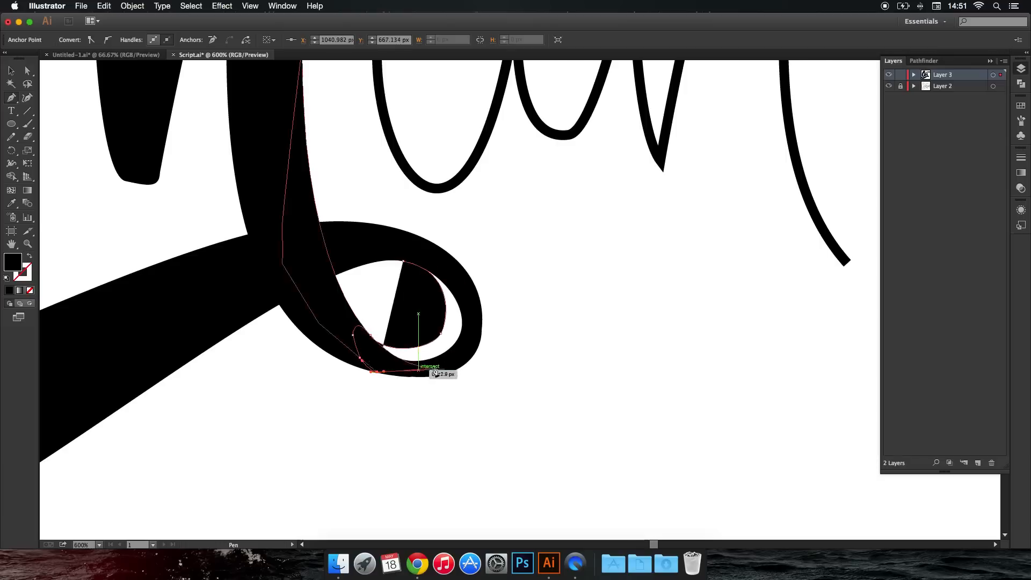
click(433, 367)
click(455, 358)
click(471, 331)
click(467, 305)
click(404, 262)
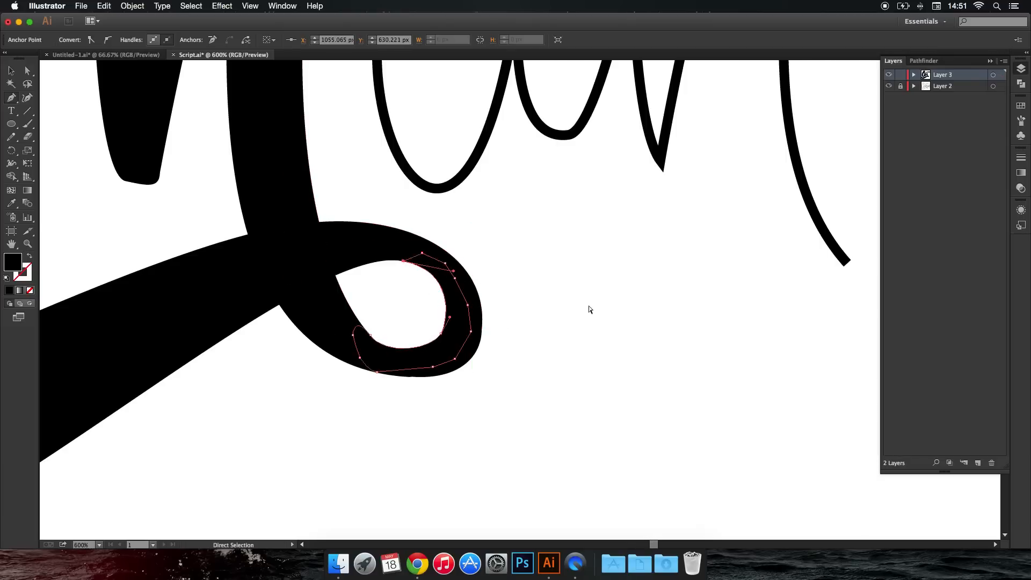
super+click(589, 306)
Smooth the loop's inner lower left curve with a closed Pen shape between the downstroke and the loop's bottom.
drag(352, 310, 364, 332)
drag(423, 346, 447, 336)
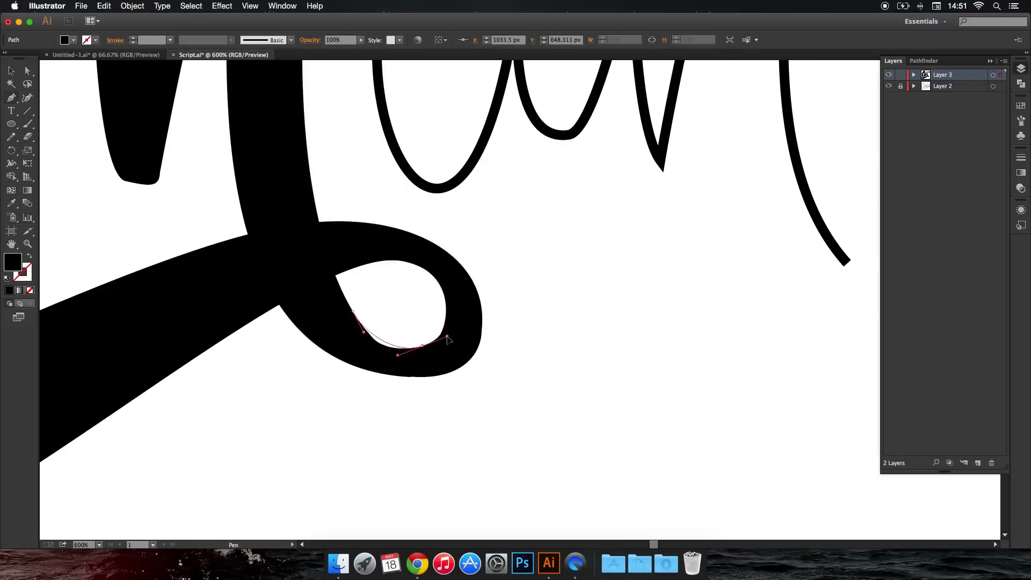
click(450, 351)
click(414, 358)
click(377, 358)
click(354, 350)
click(344, 334)
click(352, 311)
super+click(438, 281)
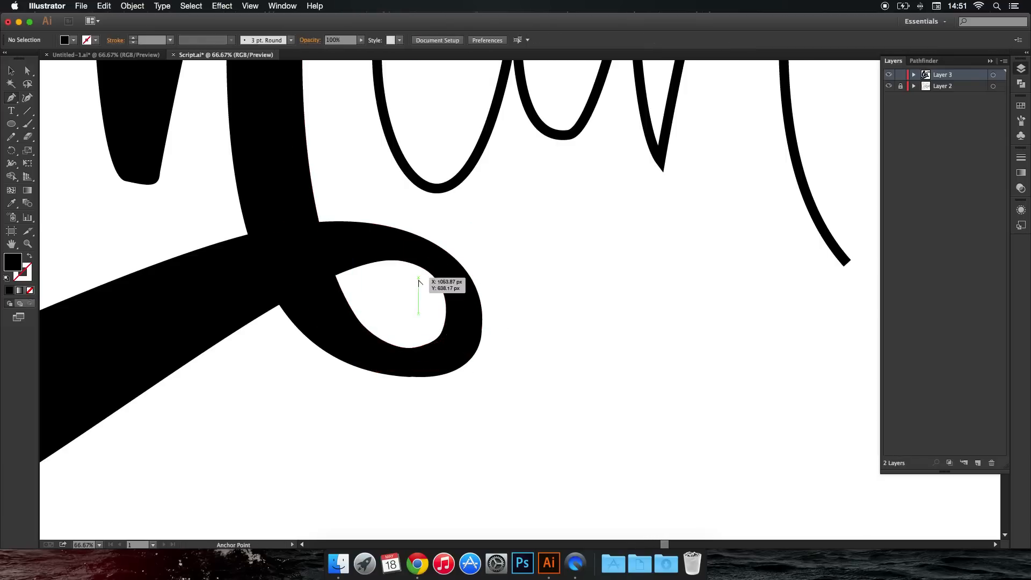
Start the "a"'s bowl with the Pen, curving its inner edge from the bottom of the letter up to its top.
key(super+0)
drag(435, 285, 460, 338)
scroll(460, 337, up, 3)
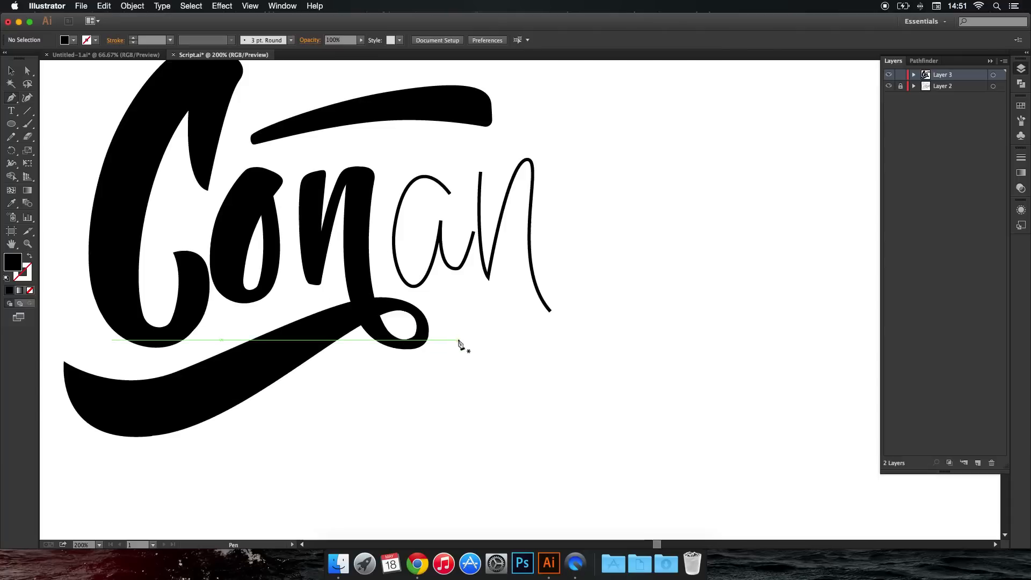
scroll(404, 343, up, 1)
scroll(465, 269, up, 5)
scroll(463, 413, left, 2)
mouse_move(428, 404)
mouse_down()
mouse_move(410, 405)
mouse_move(438, 401)
mouse_up()
key(super+z)
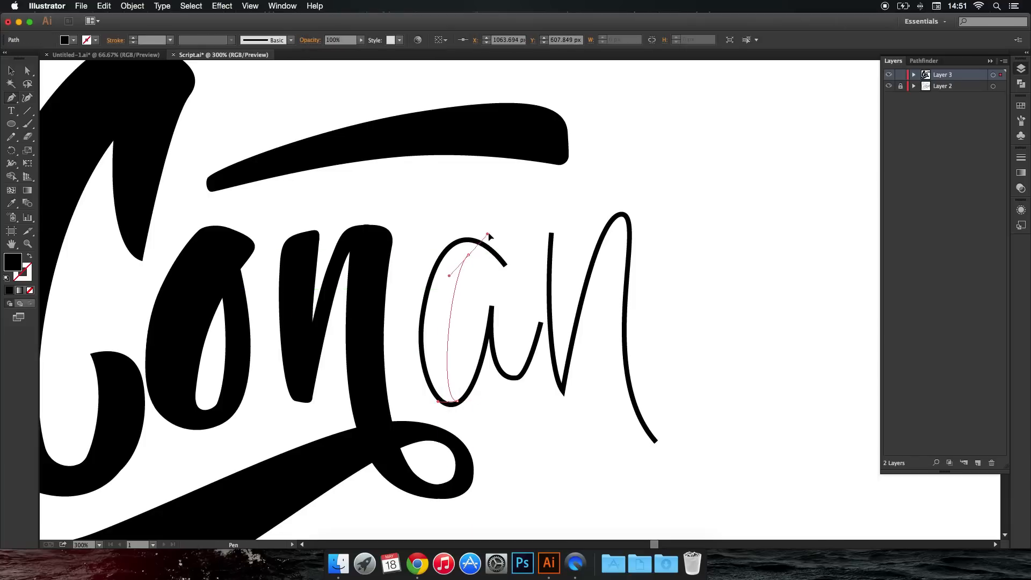
drag(469, 257, 516, 272)
drag(436, 239, 349, 293)
key(super+z)
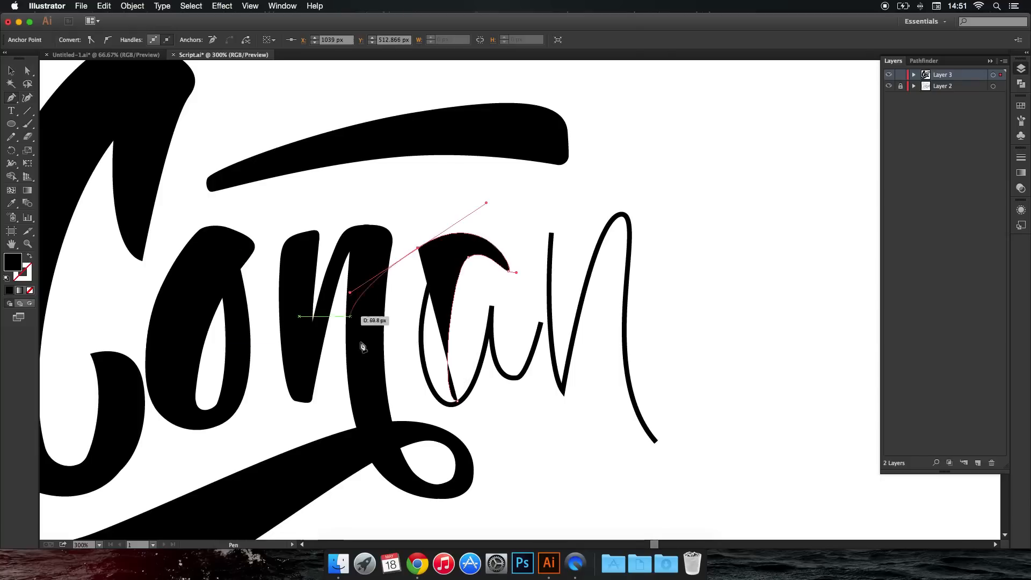
drag(418, 247, 375, 277)
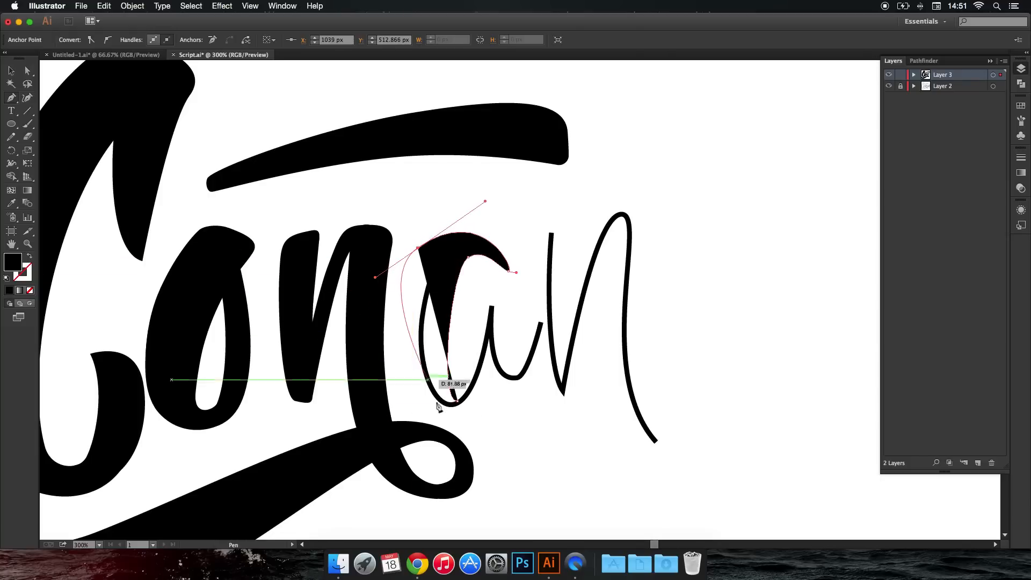
drag(447, 415, 514, 416)
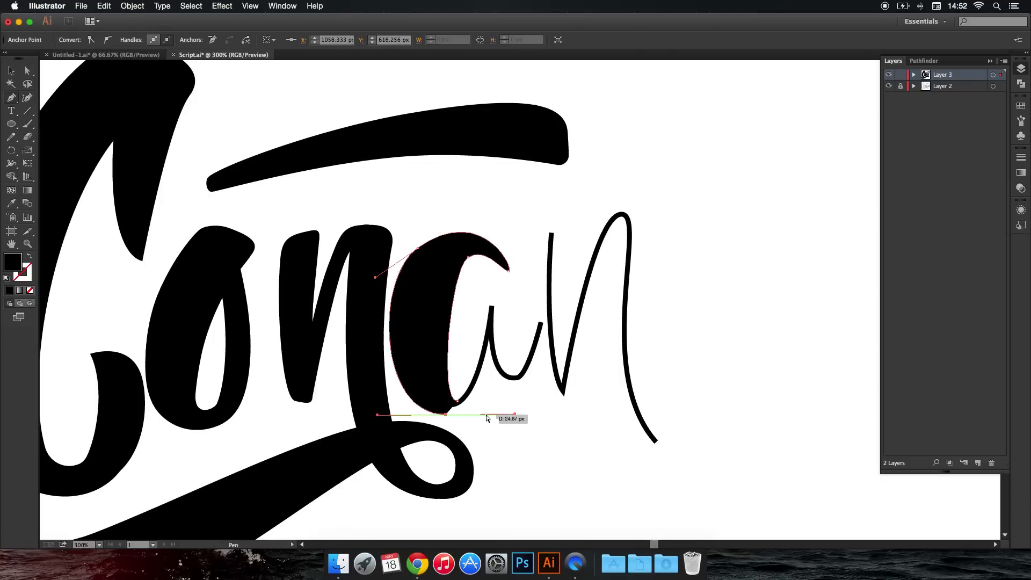
key(super+z)
key(super+z)
key(super+z)
Draw the outer left edge of the "a"'s bowl down to its bottom and close the shape.
drag(424, 248, 370, 294)
drag(455, 410, 523, 408)
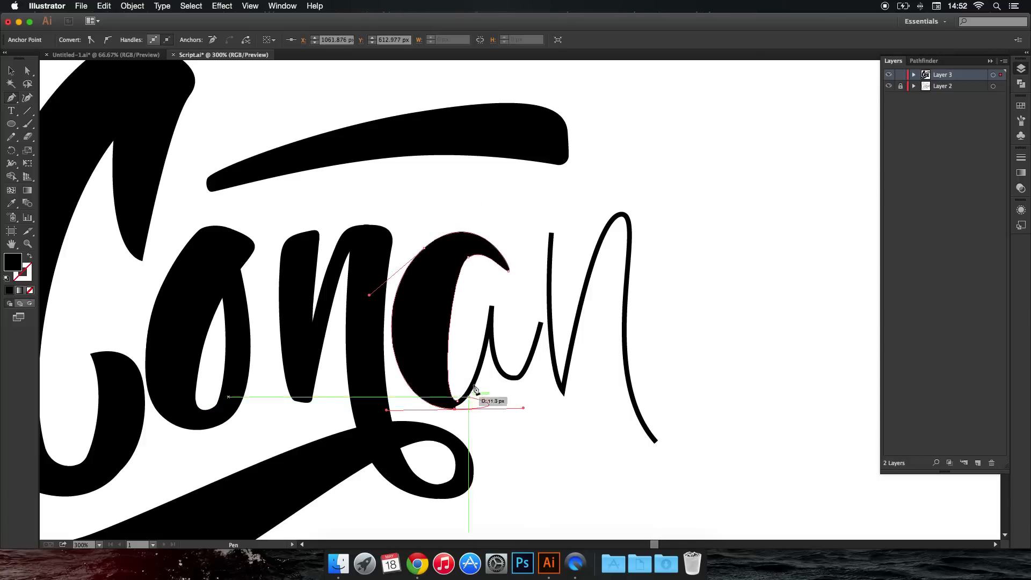
key(super+z)
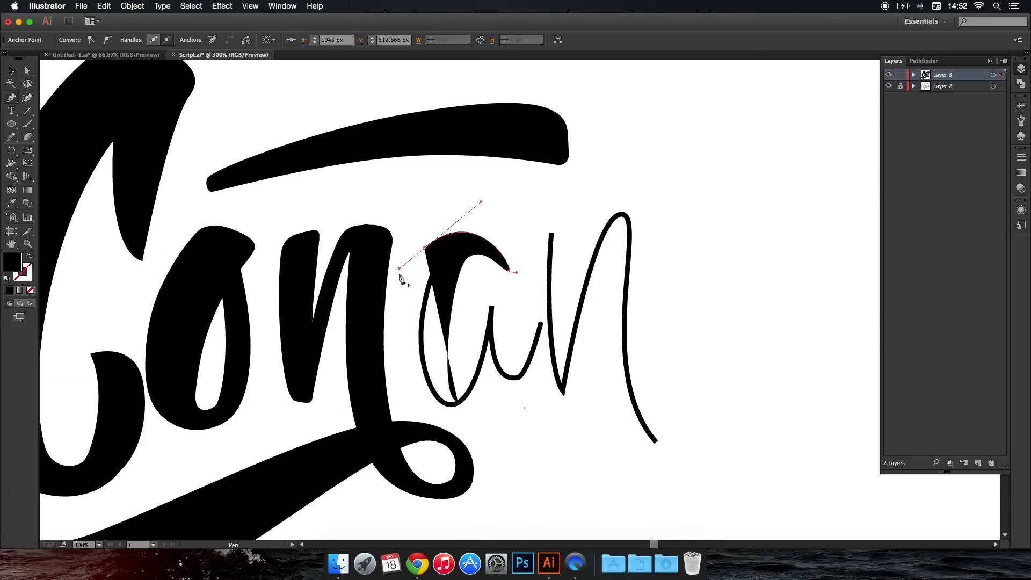
drag(396, 354, 400, 402)
click(457, 403)
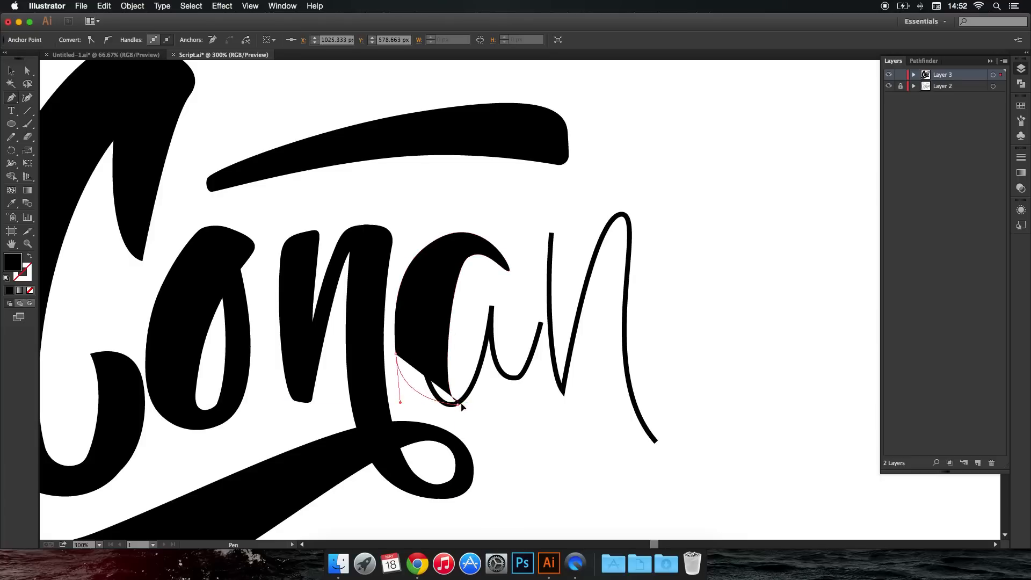
drag(474, 397, 474, 397)
click(457, 401)
super+click(478, 408)
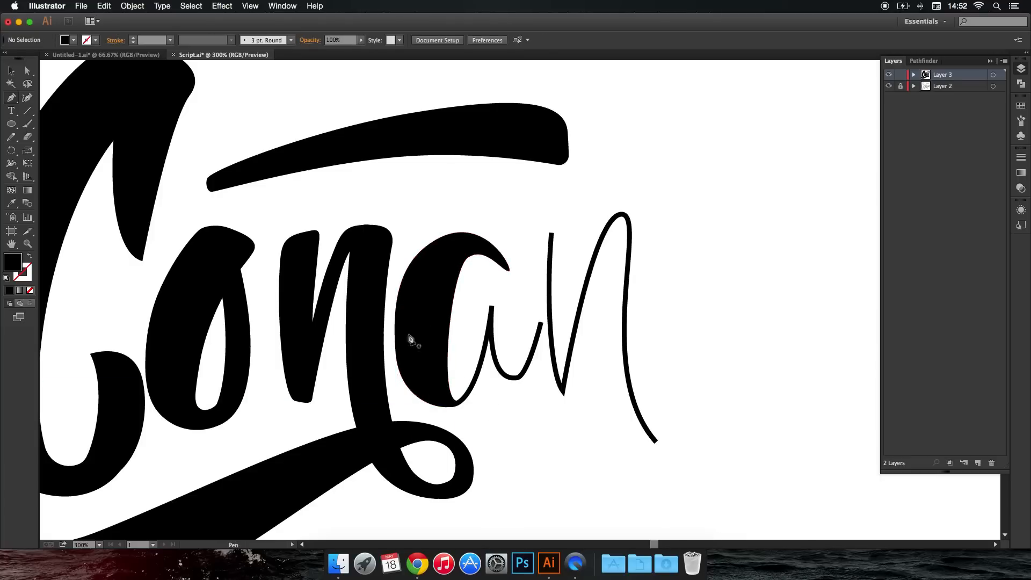
Thicken the bottom of the "a"'s bowl with a closed Pen shape leading into the thin upstroke.
scroll(483, 337, down, 4)
scroll(511, 328, up, 6)
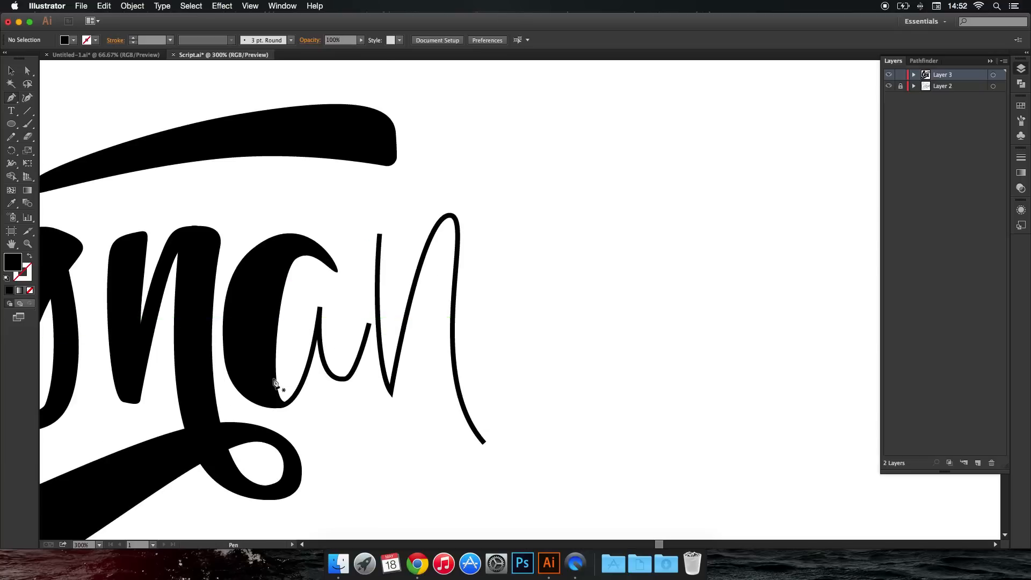
drag(286, 406, 315, 329)
scroll(305, 376, up, 4)
drag(316, 373, 298, 439)
drag(228, 495, 201, 493)
drag(172, 449, 172, 417)
click(189, 365)
super+click(340, 410)
Thicken the outer right side of the "a"'s upstroke with a closed Pen shape from the bowl's bottom to the stem.
scroll(341, 413, down, 3)
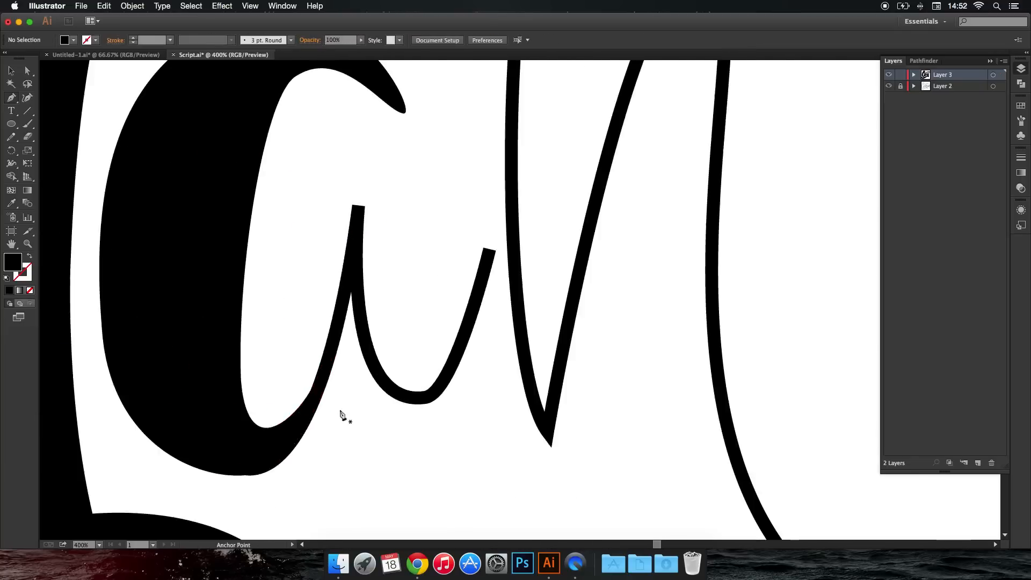
drag(296, 441, 325, 440)
drag(348, 343, 354, 311)
click(348, 344)
drag(331, 399, 326, 420)
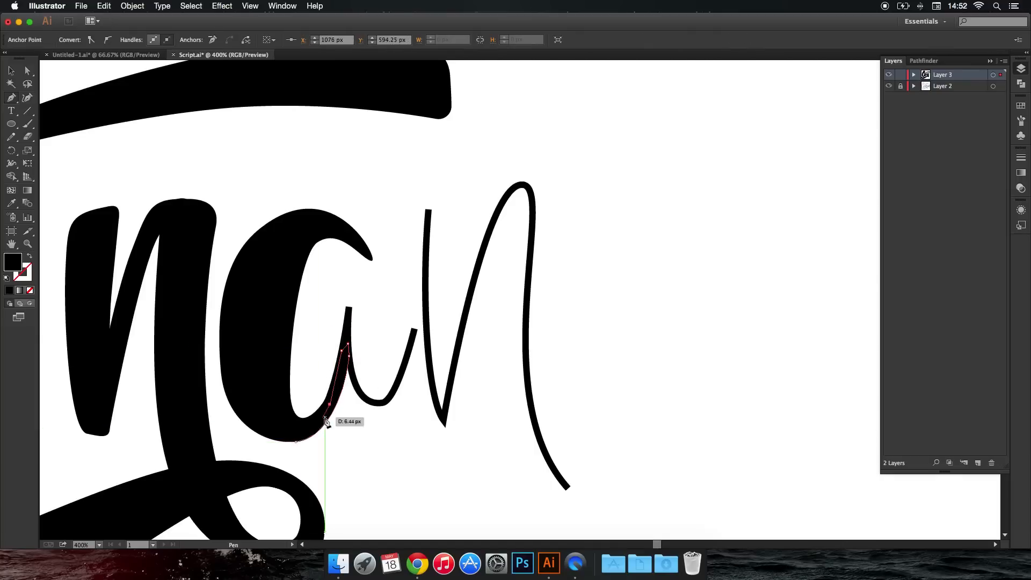
click(294, 442)
super+click(368, 417)
scroll(356, 386, right, 2)
scroll(318, 333, up, 2)
scroll(317, 337, up, 2)
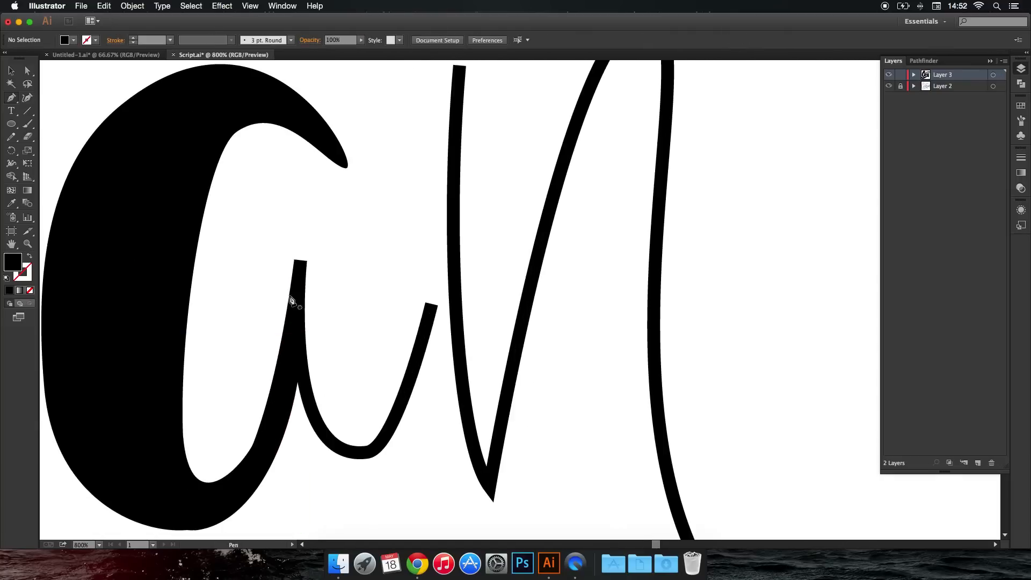
drag(312, 242, 264, 308)
key(super+z)
key(z)
key(super+z)
drag(321, 225, 276, 282)
drag(282, 438, 295, 486)
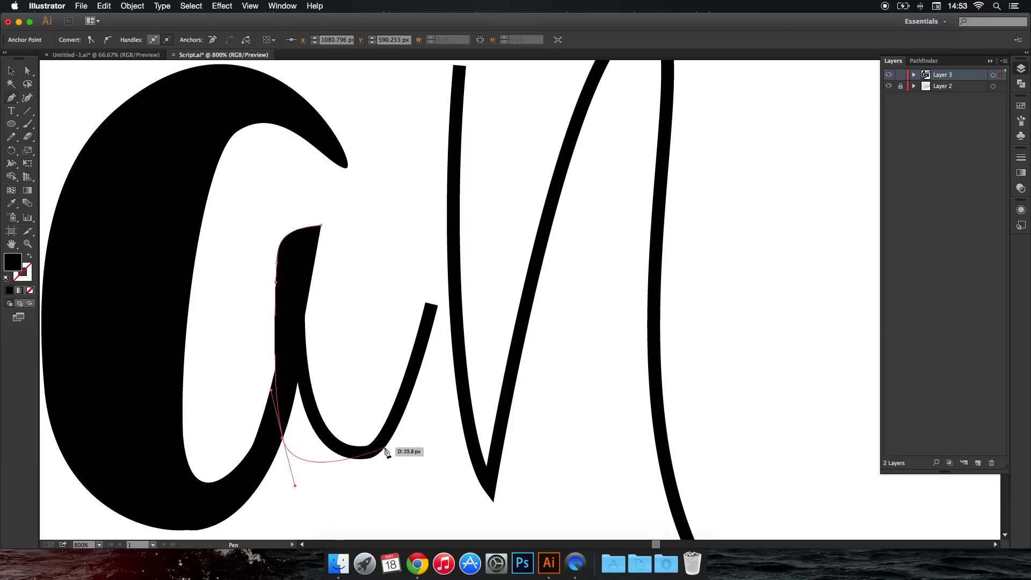
key(super+z)
key(super+z)
key(super+z)
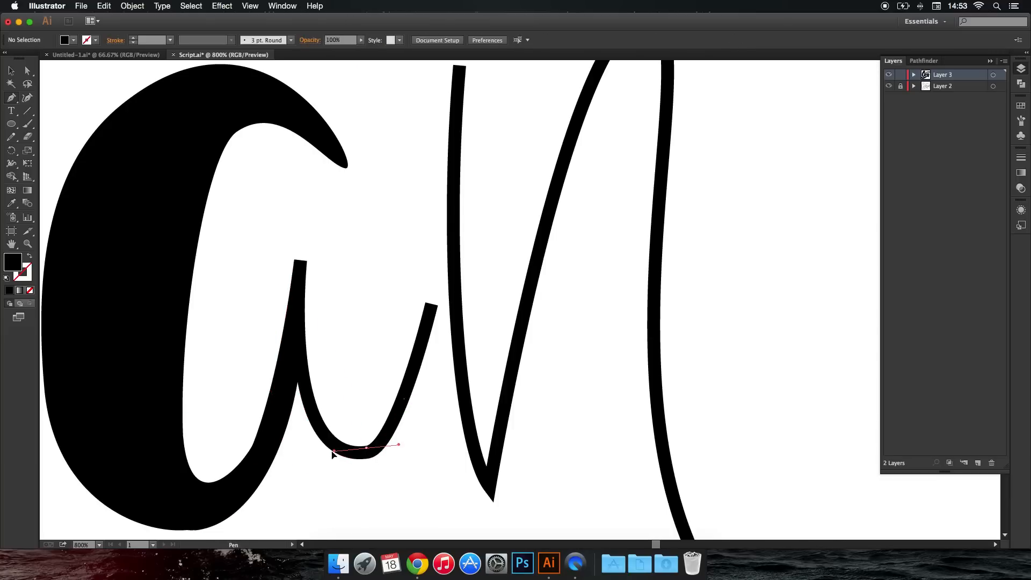
Draw the "a"'s thick stem as a closed Pen shape from the exit stroke's bottom curve up around a rounded top.
drag(340, 450, 320, 453)
drag(336, 247, 346, 217)
key(super+z)
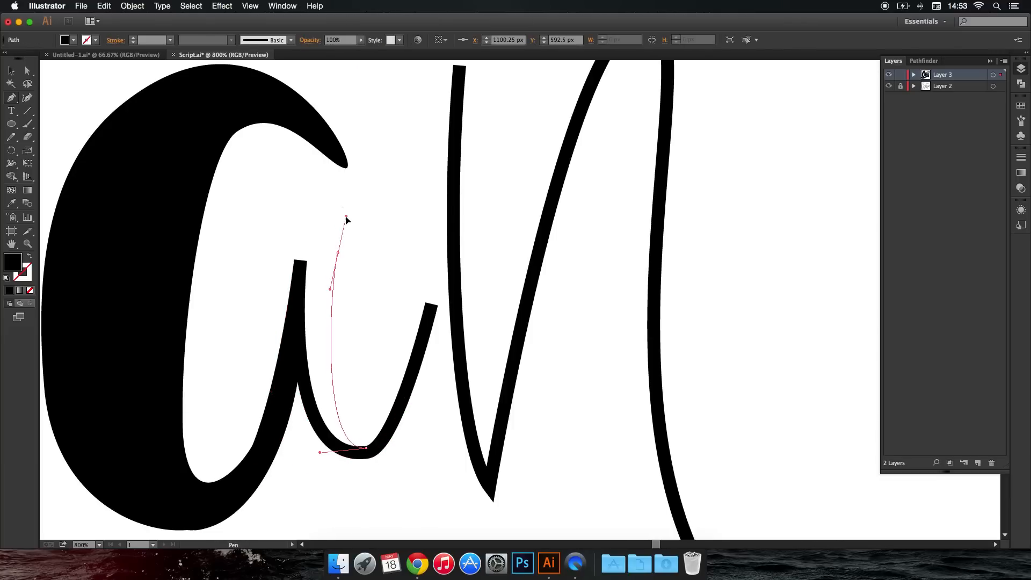
drag(270, 229, 288, 222)
drag(288, 445, 495, 404)
key(super+z)
click(371, 460)
click(366, 448)
super+click(392, 463)
Thicken the stem's left edge and the underside of the "a"'s exit stroke with a closed Pen shape and deselect it.
scroll(391, 462, down, 6)
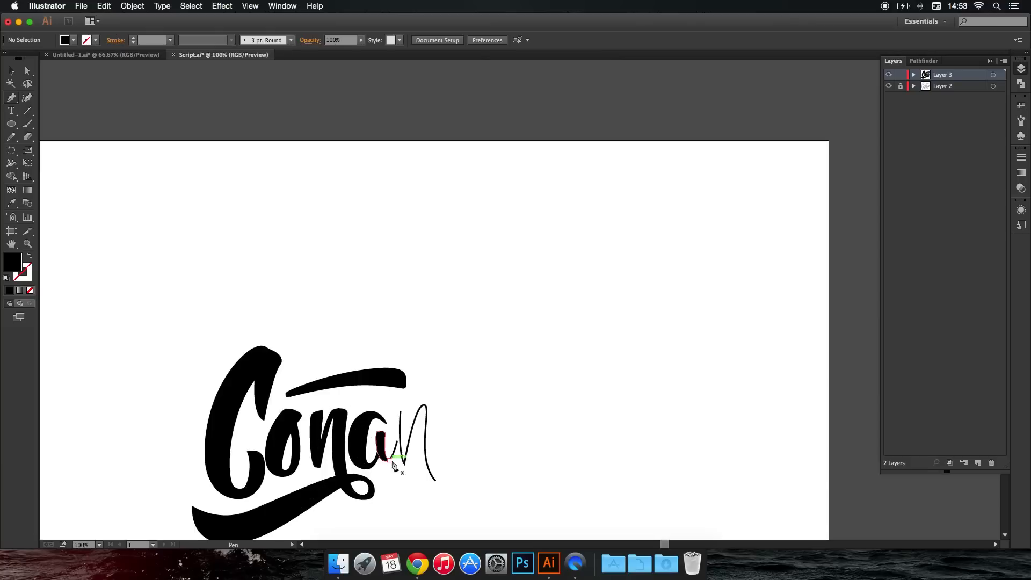
scroll(393, 465, up, 4)
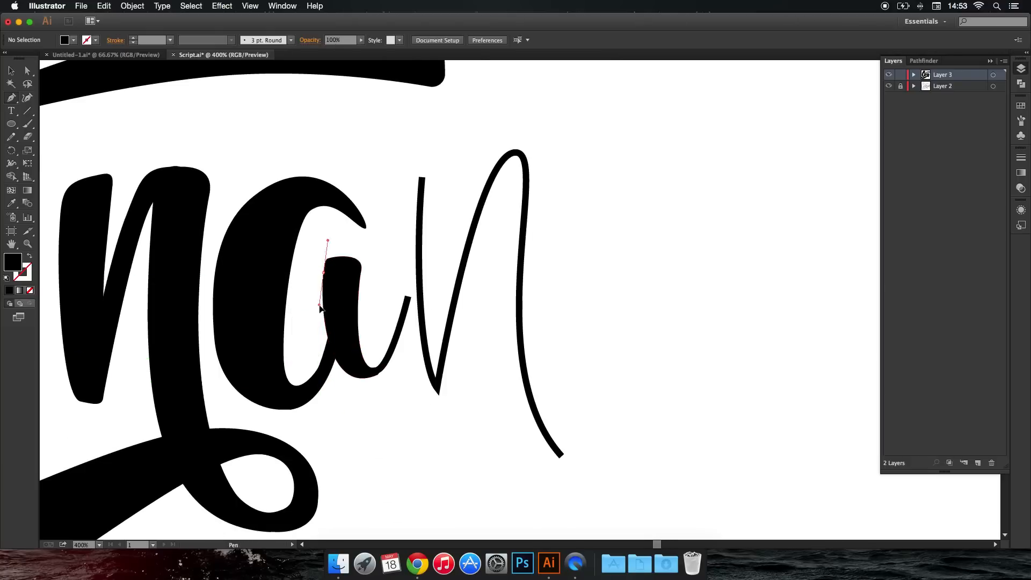
drag(353, 383, 384, 385)
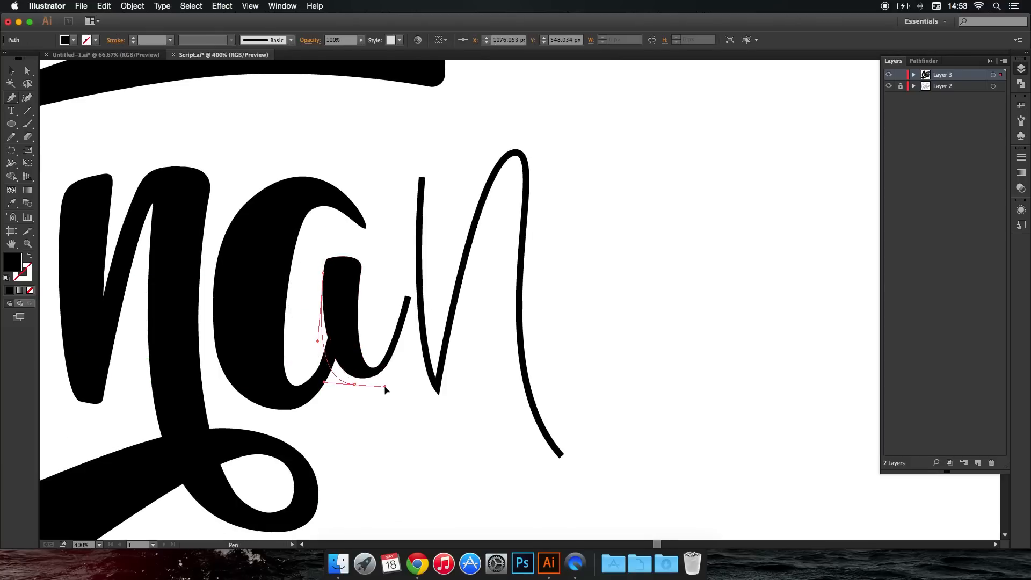
click(402, 327)
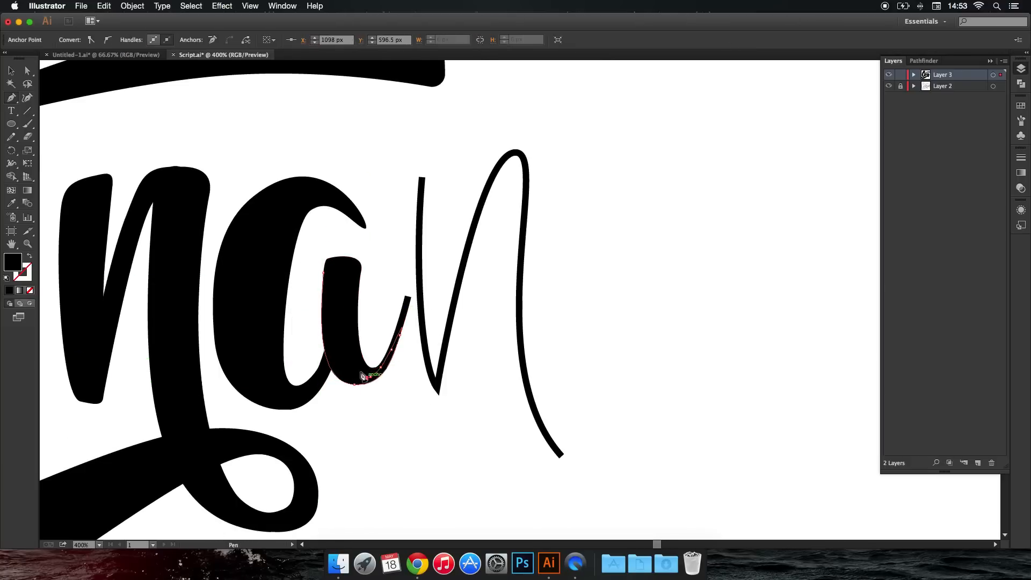
click(326, 275)
drag(366, 363, 379, 375)
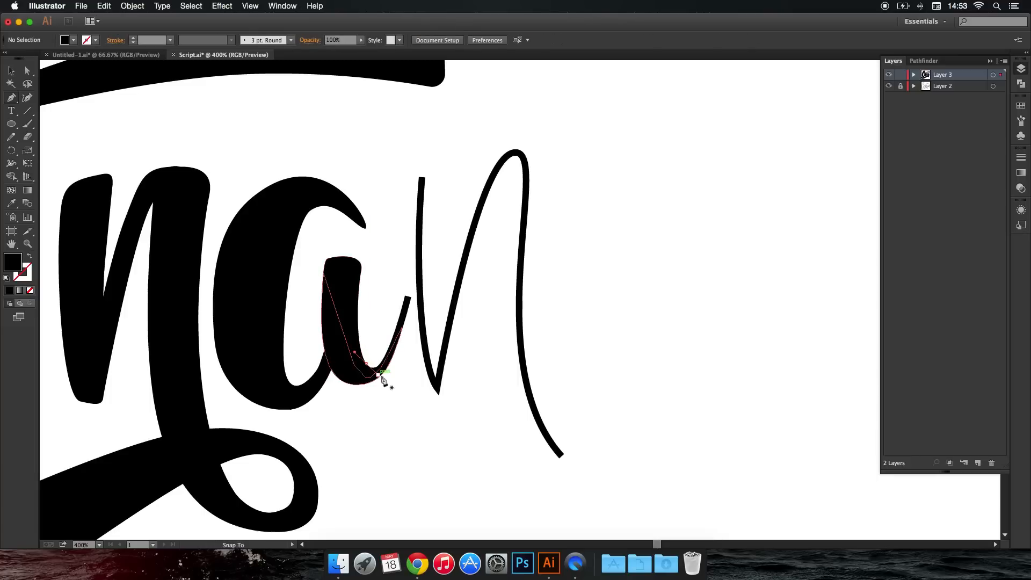
click(410, 286)
key(super+shift+a)
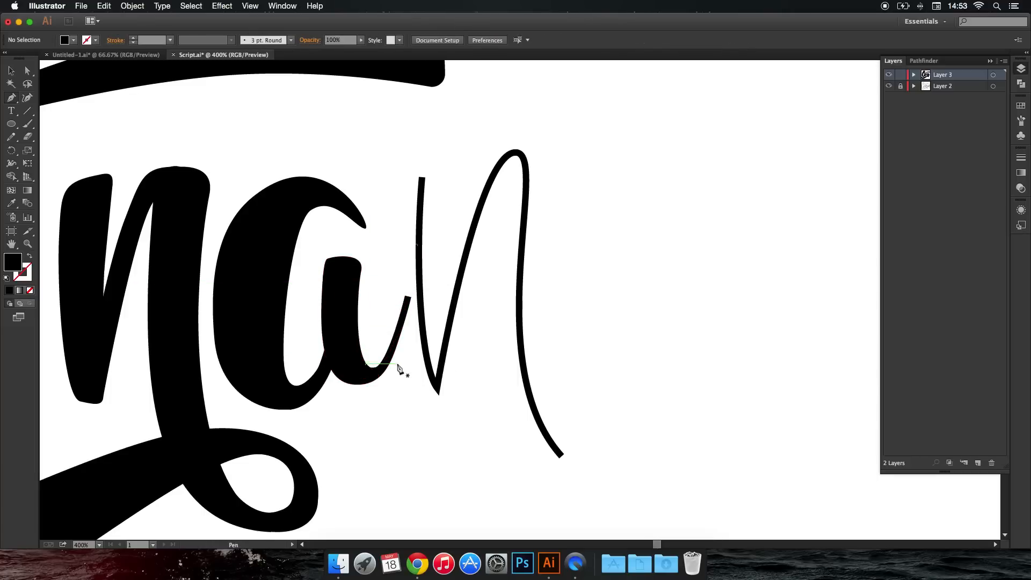
Select the first "n"'s anchor points with the Lasso tool and switch to the Selection tool.
key(super+1)
scroll(412, 371, down, 3)
scroll(345, 322, up, 6)
click(13, 74)
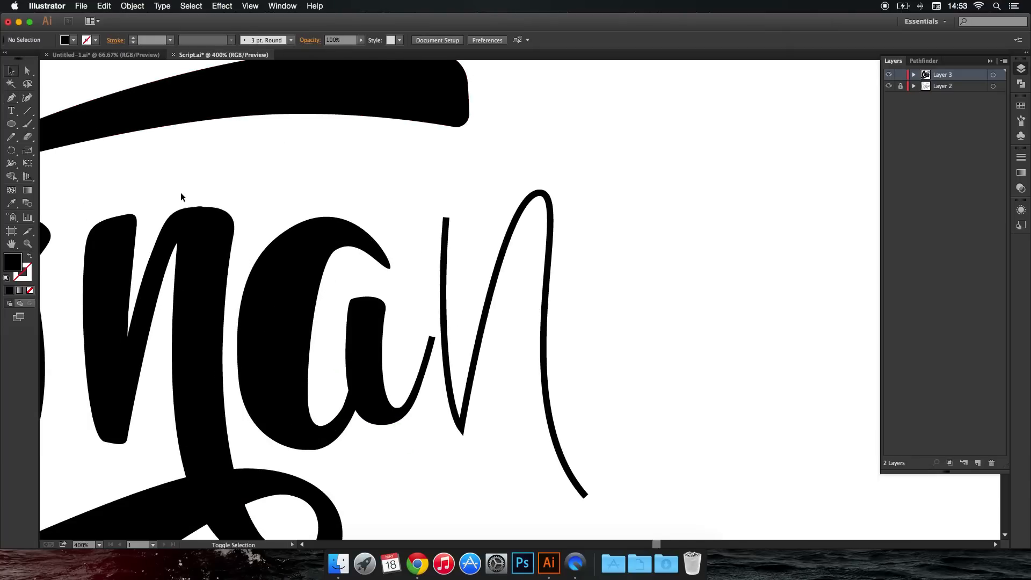
scroll(344, 233, down, 5)
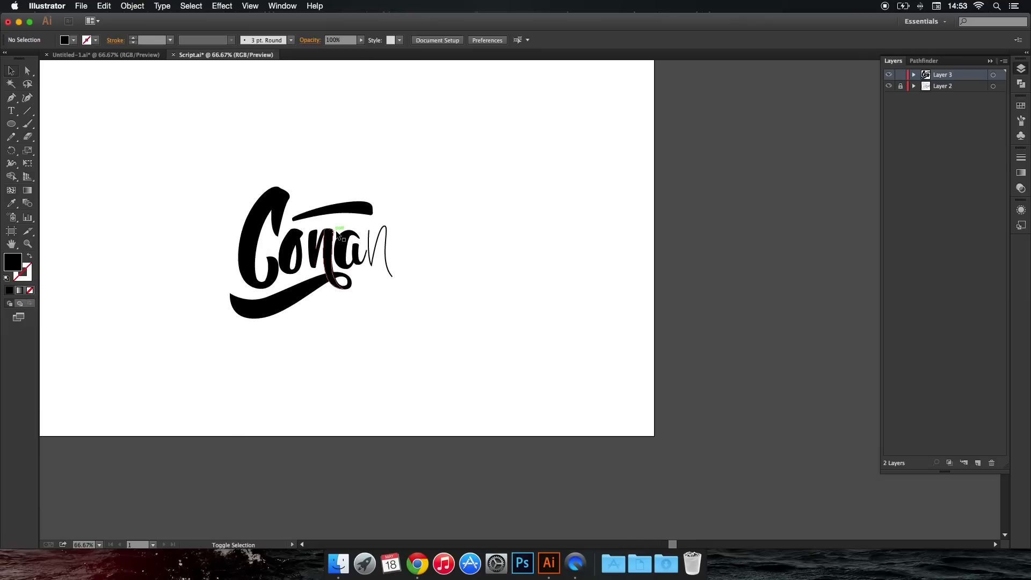
scroll(337, 234, up, 3)
scroll(336, 231, left, 4)
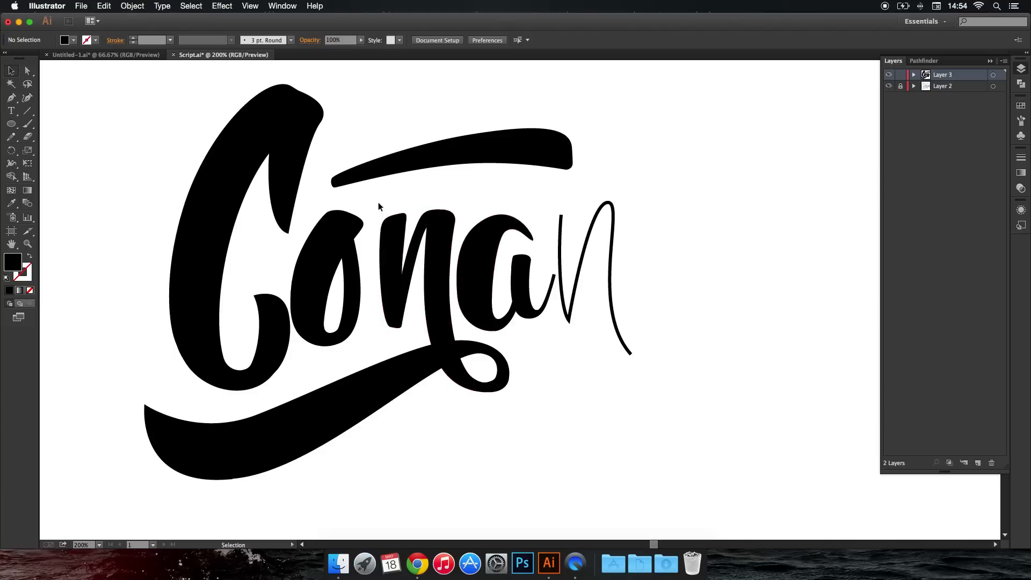
drag(369, 203, 463, 356)
click(550, 366)
drag(379, 216, 376, 287)
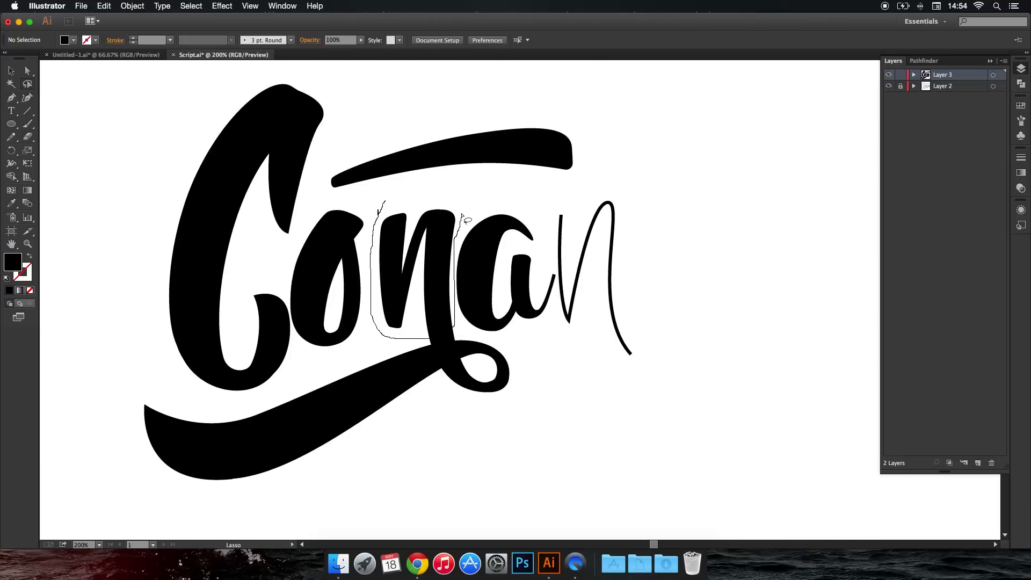
drag(384, 203, 379, 218)
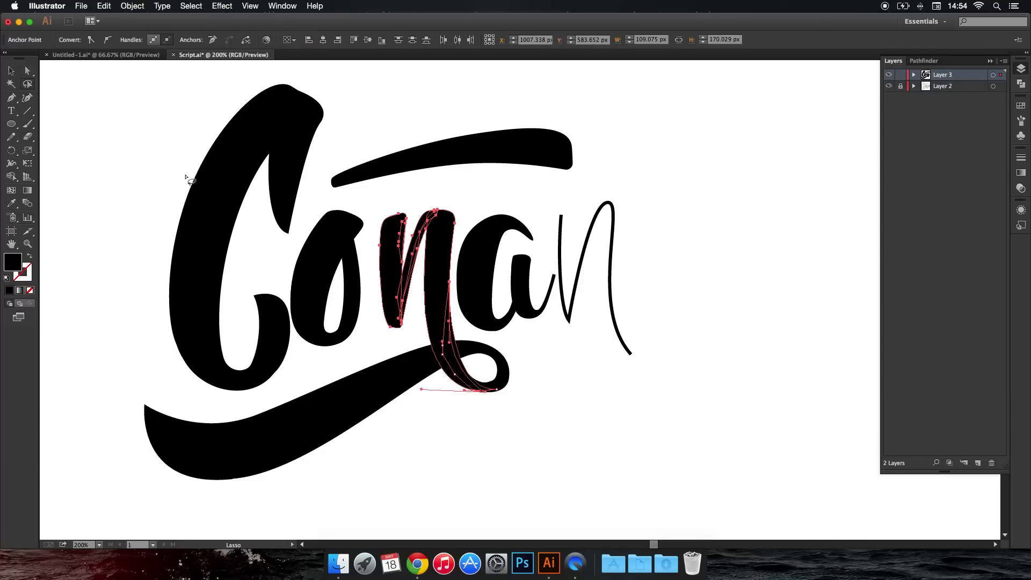
click(12, 72)
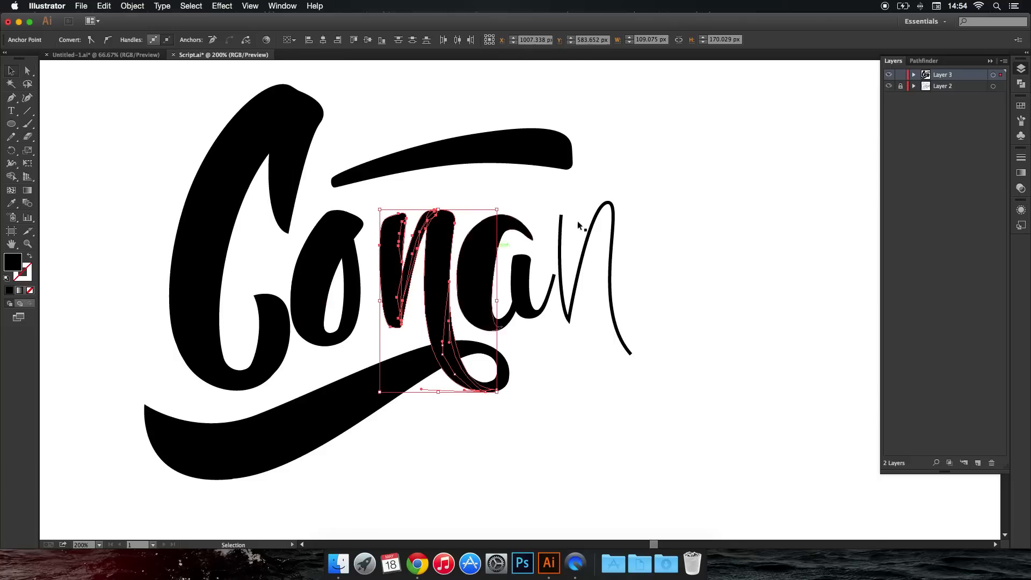
Unite the first "n"'s selected shapes into one object and place a copy 156 px to the right, over the thin final "n".
click(924, 60)
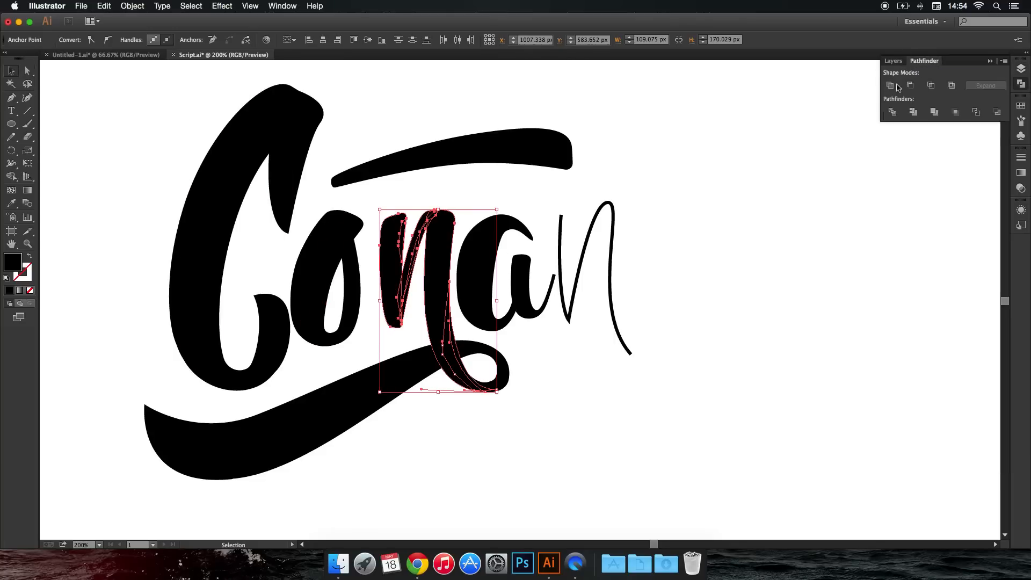
click(893, 87)
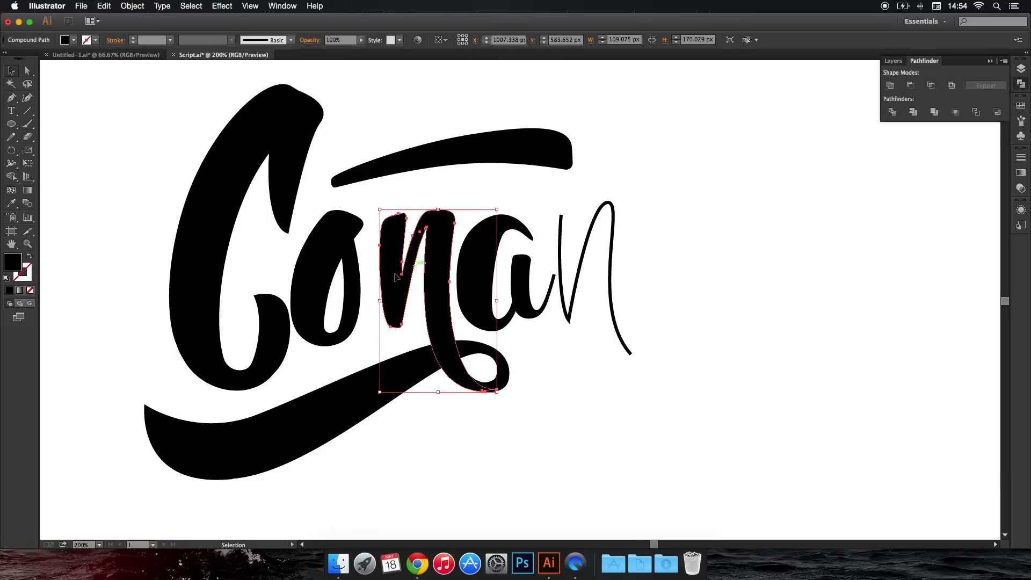
drag(443, 265, 611, 269)
click(681, 264)
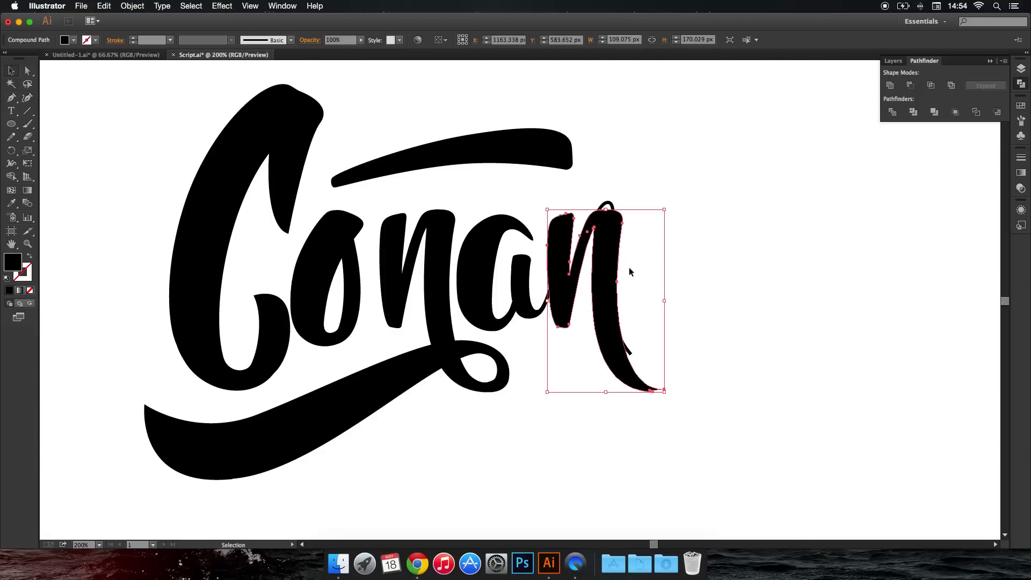
Try nudging the copied "n" up and 2 px right over the thin final "n", and move it back.
key(Up)
key(Up)
key(Up)
key(Up)
key(Up)
key(Up)
key(Up)
key(Right)
key(Right)
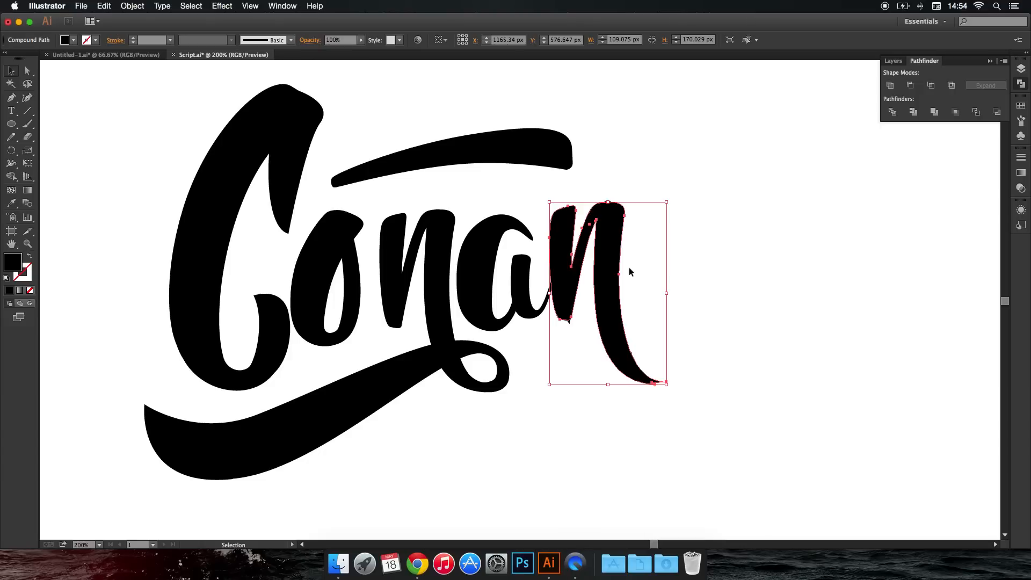
key(Down)
key(Down)
key(Down)
key(Down)
key(Down)
key(Down)
key(Down)
key(Left)
key(Left)
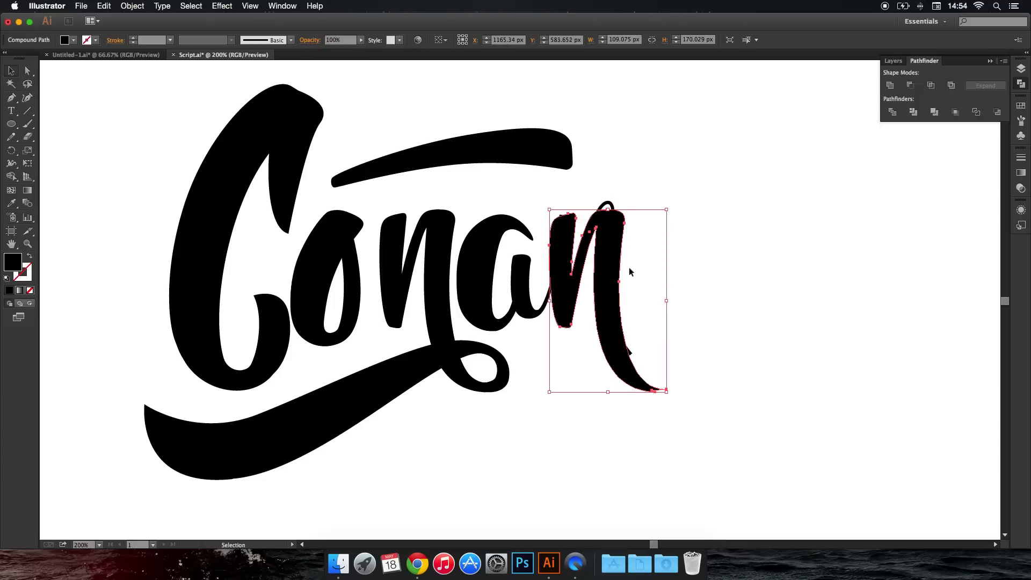
Nudge the copied "n" up by 1 px and deselect it.
key(Up)
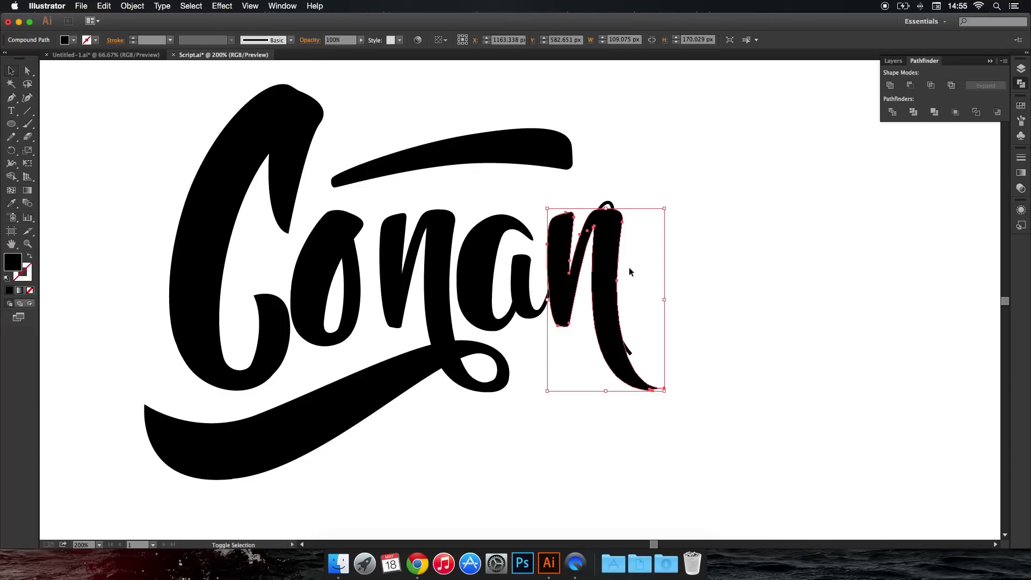
key(shift+Left)
key(shift+Right)
click(743, 305)
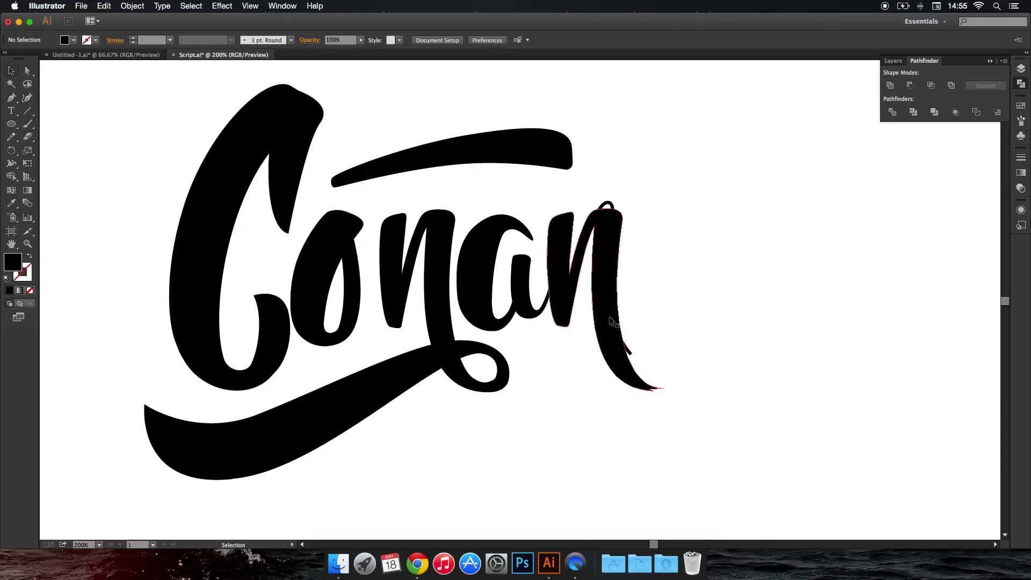
Draw a closed Pen shape enclosing the final "n"'s tail, with a rounded edge crossing the stem where it should end.
drag(656, 309, 573, 302)
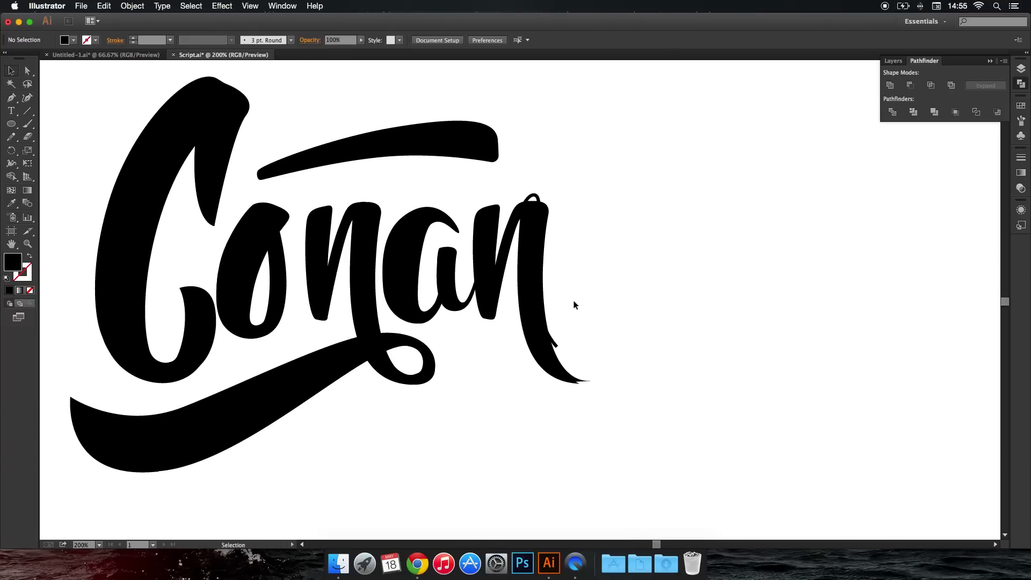
scroll(573, 301, up, 3)
scroll(564, 310, down, 3)
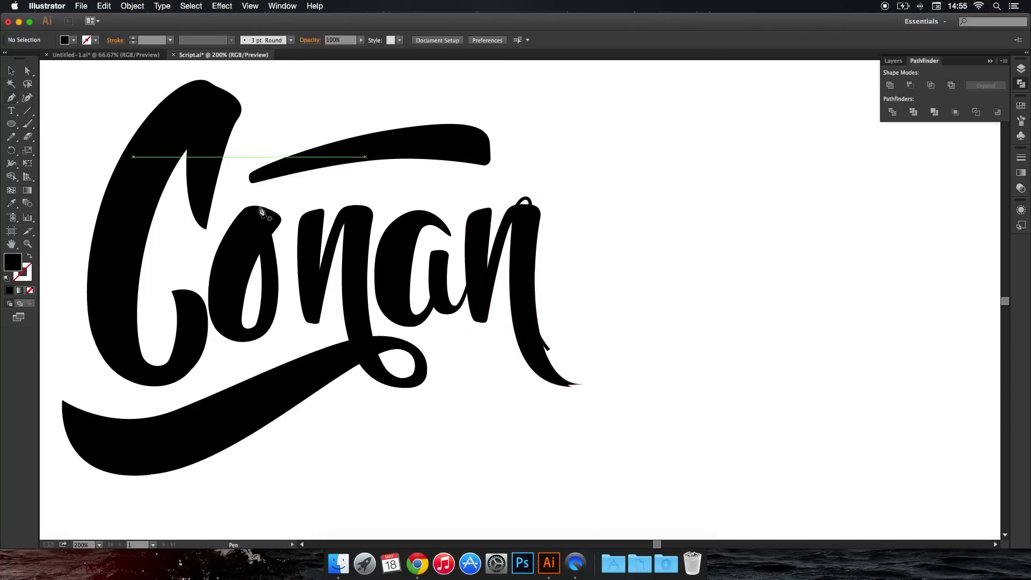
scroll(542, 333, up, 3)
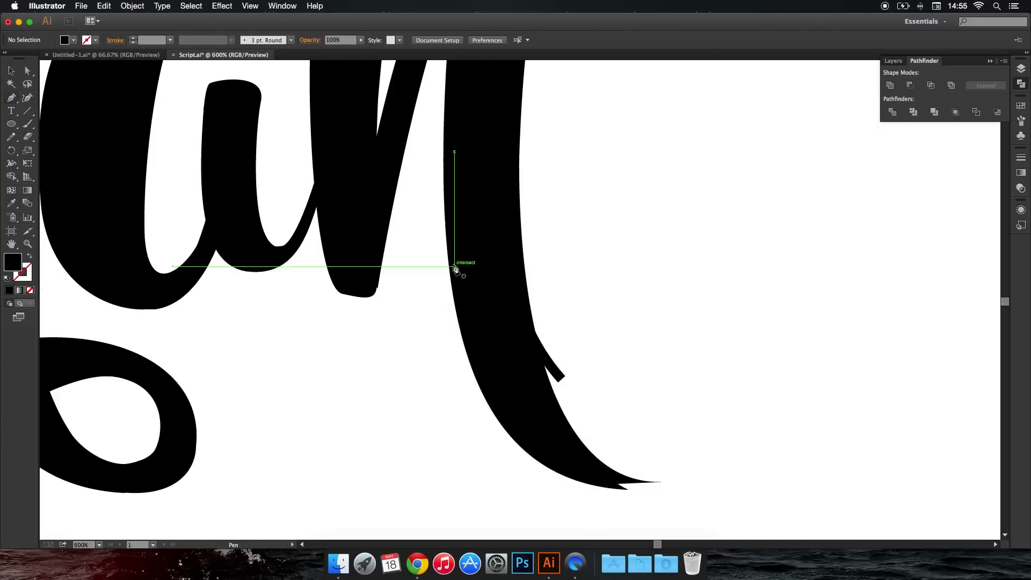
drag(447, 258, 520, 244)
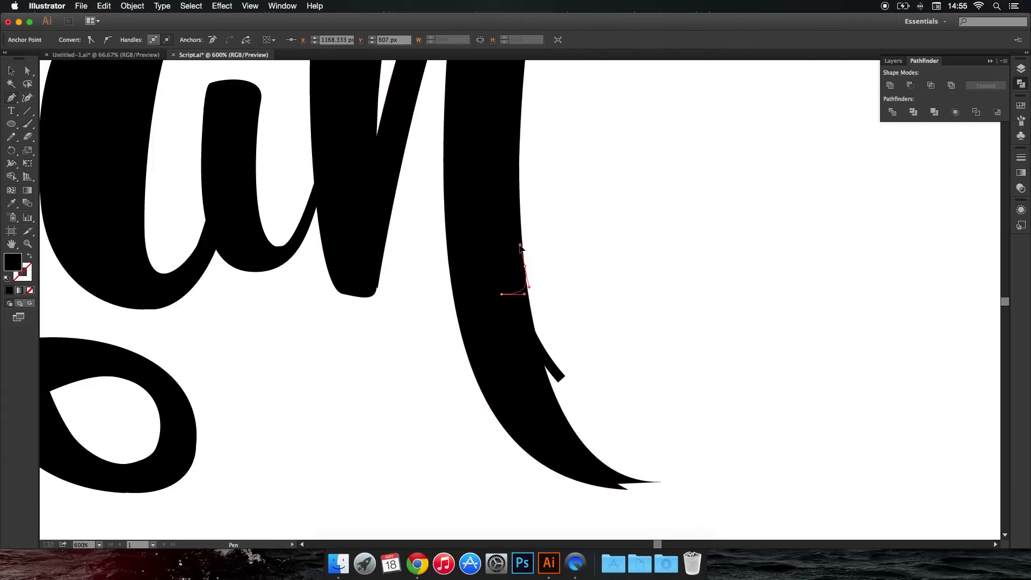
click(559, 287)
drag(591, 339, 614, 359)
drag(649, 388, 661, 406)
drag(667, 415, 683, 441)
key(space)
drag(669, 444, 561, 308)
drag(607, 389, 516, 416)
drag(470, 401, 428, 380)
drag(407, 368, 339, 260)
drag(328, 192, 324, 173)
click(323, 133)
click(340, 123)
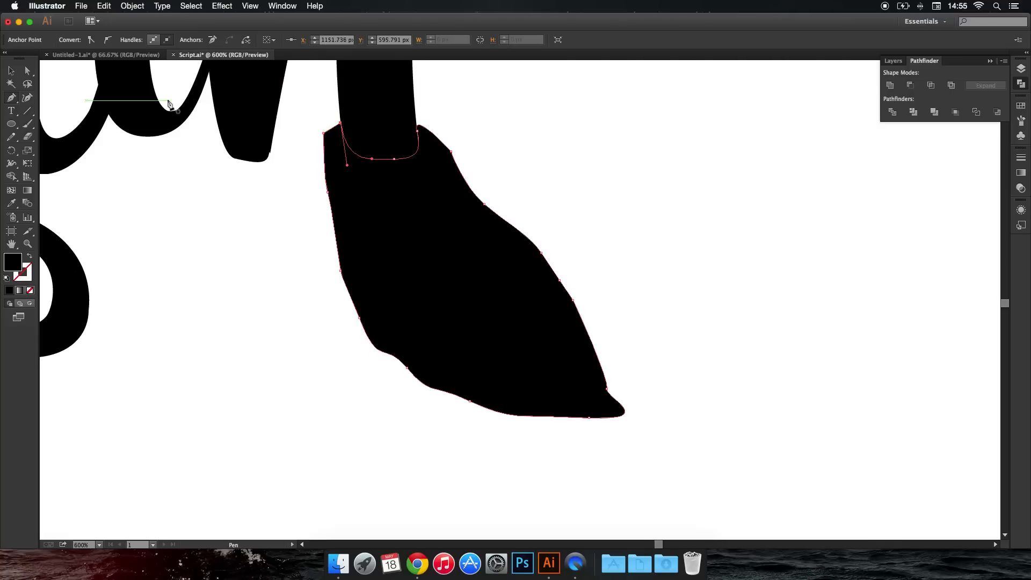
Cut off the final "n"'s tail along the rounded edge by removing the covering shape with Shape Builder, and deselect.
click(11, 176)
drag(354, 278, 339, 290)
key(super+z)
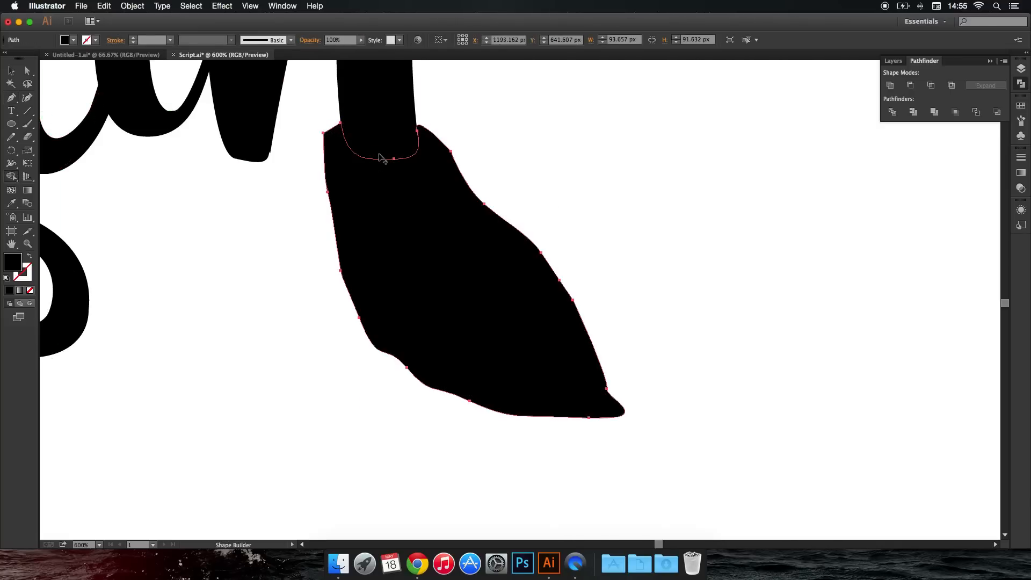
drag(396, 136, 428, 237)
shift+super+click(419, 197)
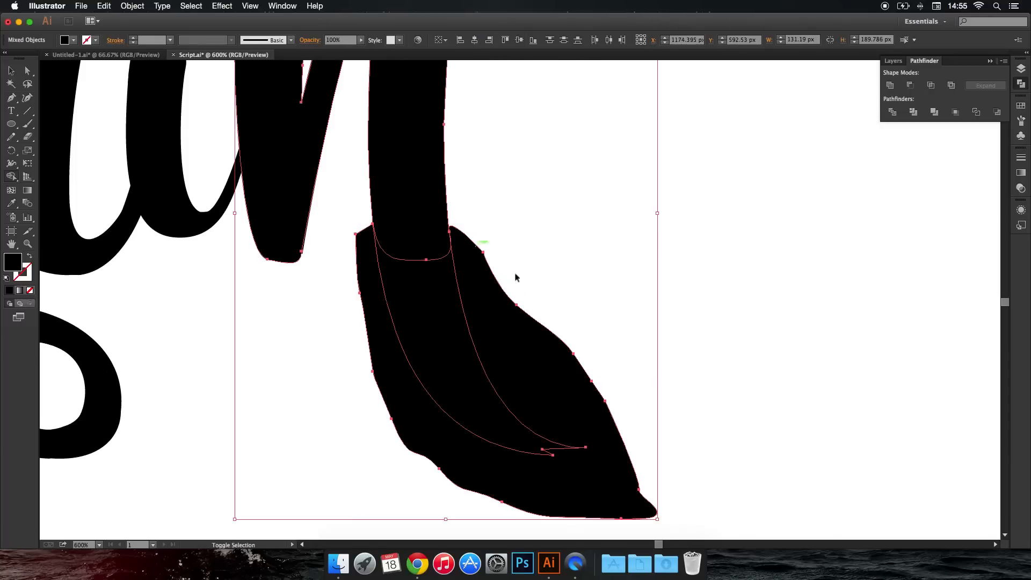
mouse_move(566, 278)
mouse_down()
mouse_move(417, 362)
mouse_move(272, 419)
mouse_up()
key(super+shift+a)
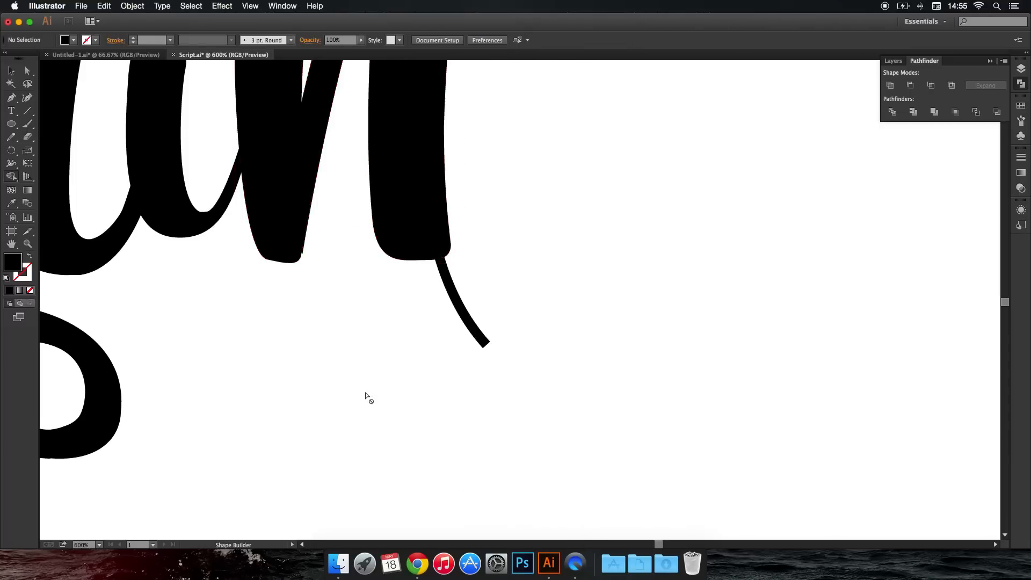
Smooth the flat inner curve of the "a"'s exit stroke with a closed Pen shape from its stem to the final "n", and deselect.
scroll(365, 395, down, 4)
scroll(365, 393, down, 2)
drag(366, 394, 366, 356)
scroll(369, 363, up, 1)
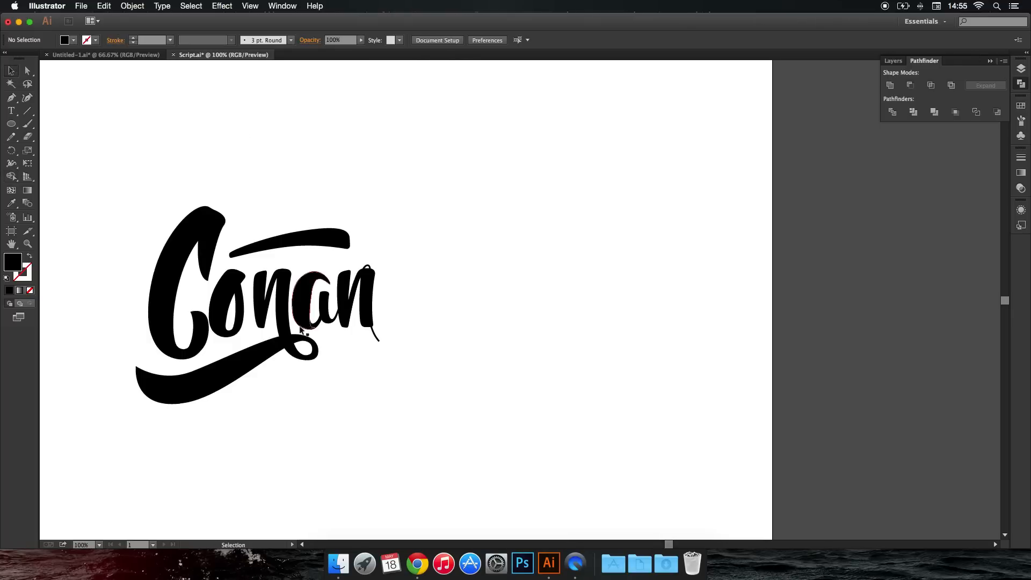
scroll(305, 323, up, 4)
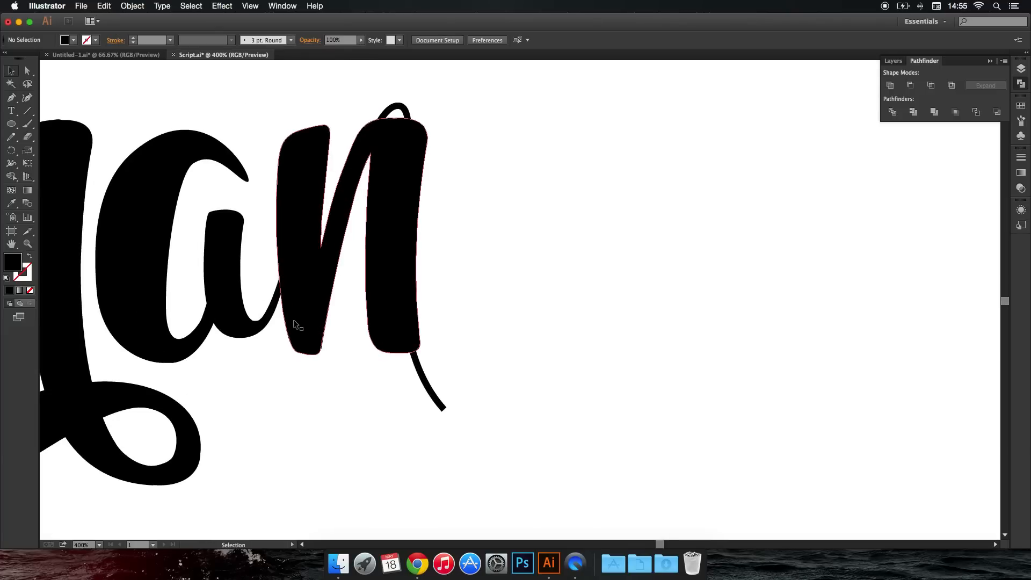
key(p)
scroll(254, 255, up, 3)
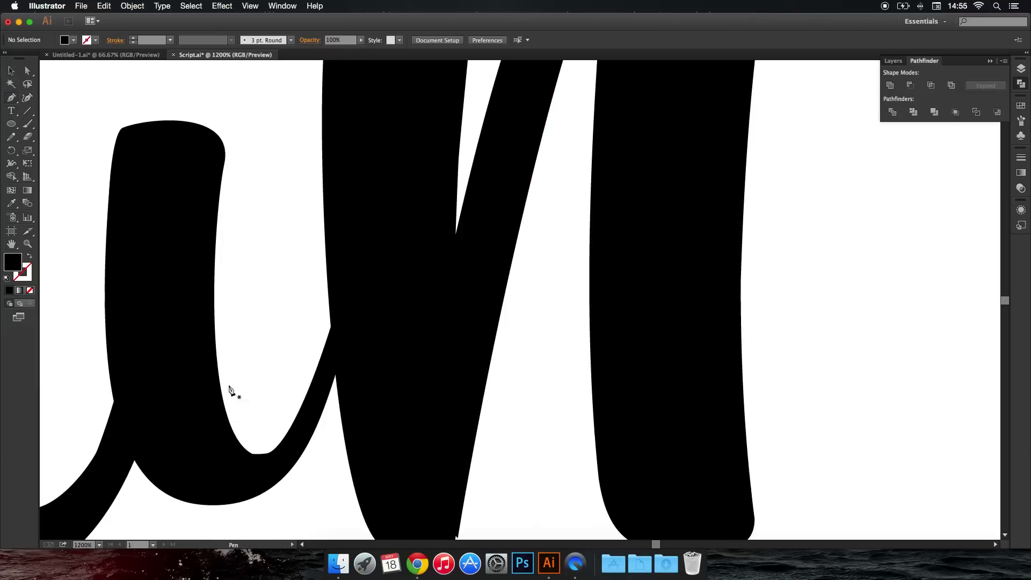
drag(225, 407, 244, 461)
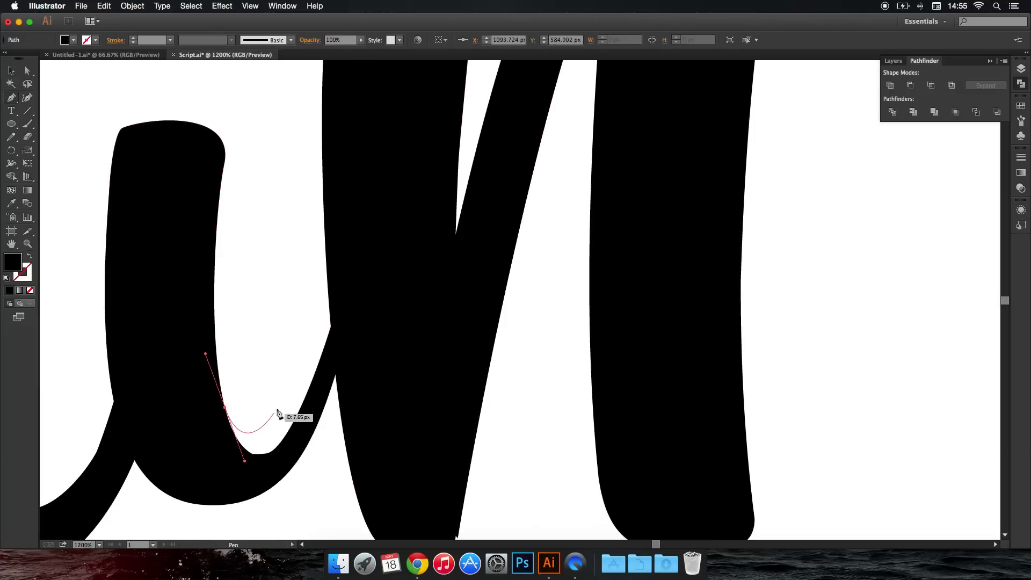
mouse_move(282, 404)
mouse_down()
mouse_move(326, 297)
mouse_move(348, 295)
mouse_up()
key(super+z)
click(333, 272)
drag(364, 342, 367, 353)
click(333, 370)
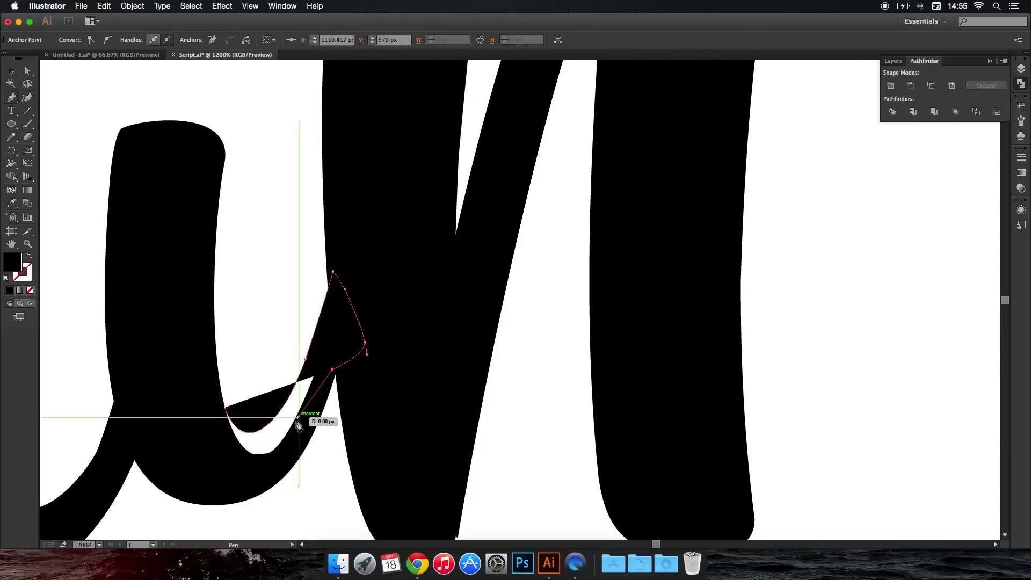
click(296, 420)
click(284, 451)
click(268, 468)
click(229, 466)
click(212, 445)
drag(224, 407, 241, 406)
super+click(268, 365)
Thicken the upper edge of the "a"'s exit stroke with a second closed Pen shape running up into the final "n", and deselect.
scroll(267, 361, down, 3)
scroll(270, 367, down, 5)
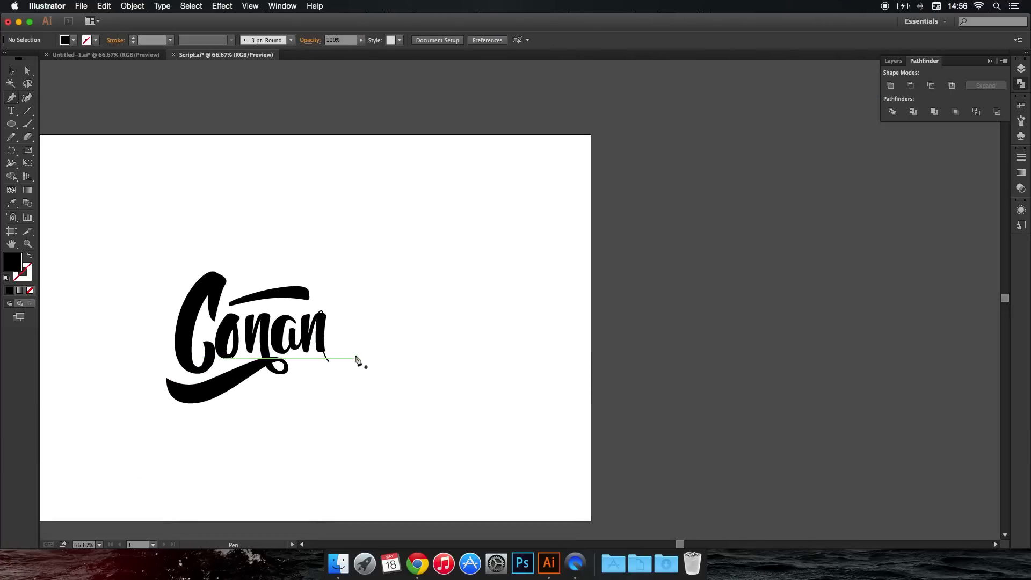
scroll(290, 359, up, 8)
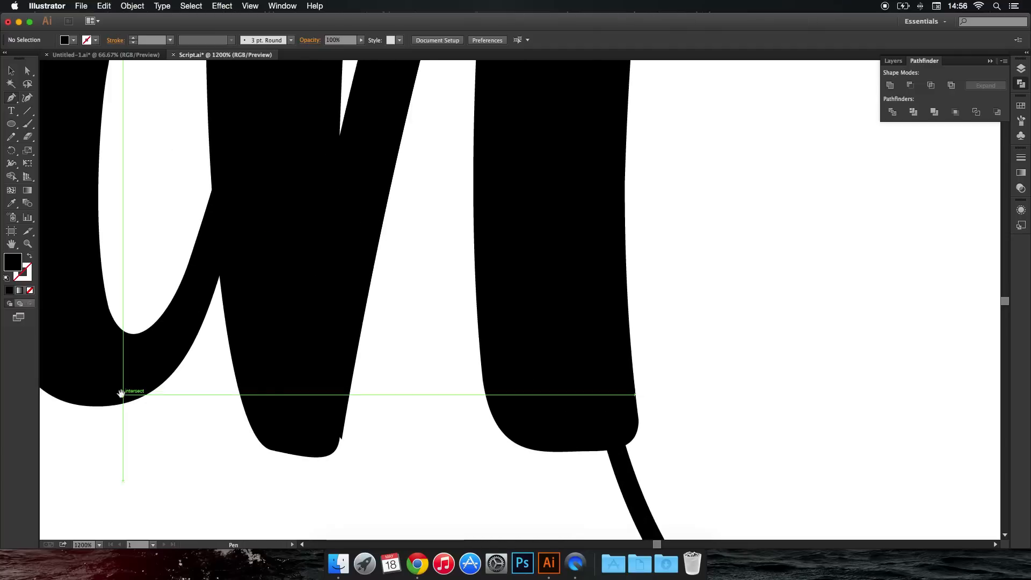
drag(127, 396, 334, 402)
drag(304, 308, 321, 351)
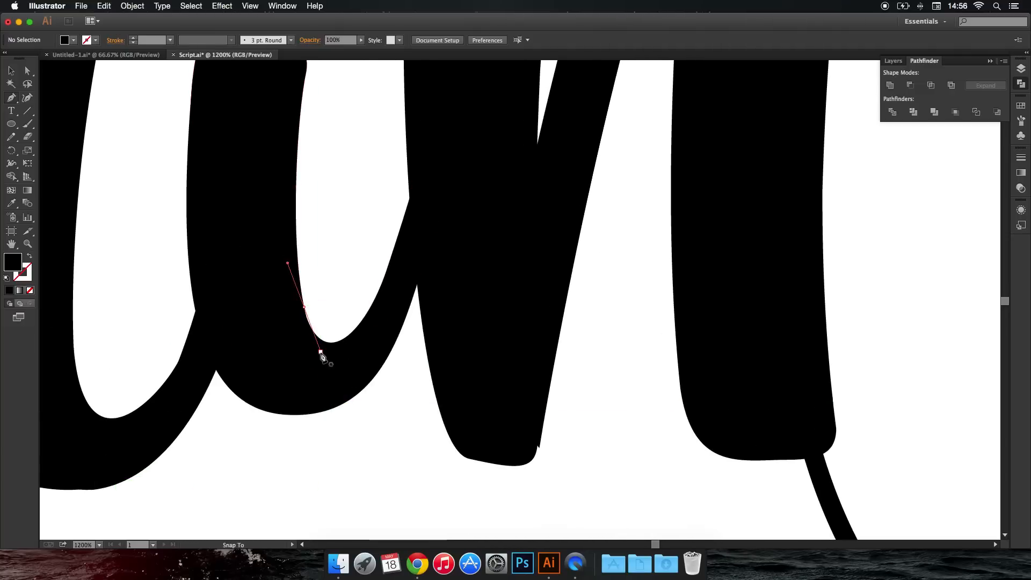
drag(360, 299, 372, 274)
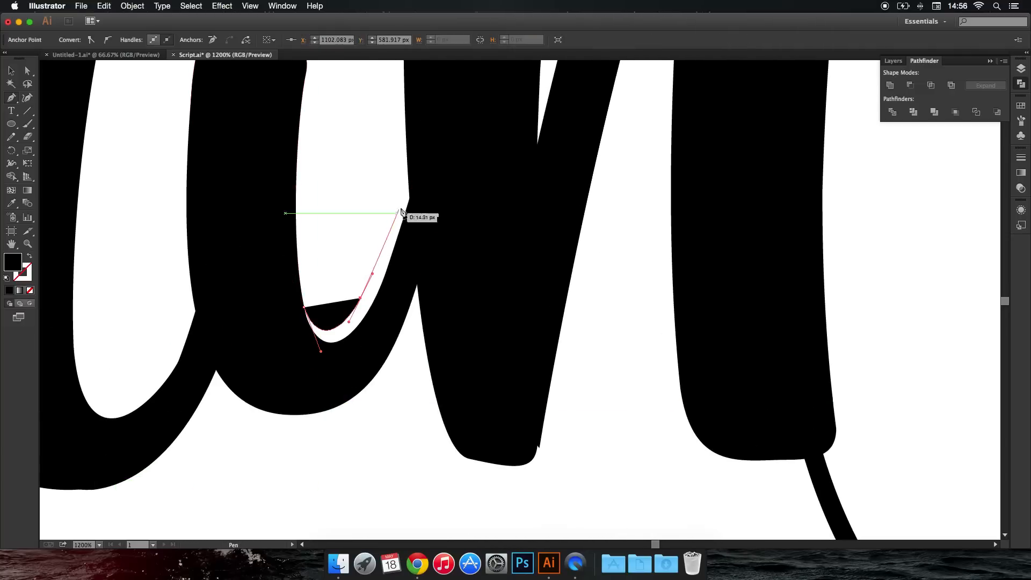
click(410, 174)
drag(433, 222, 389, 290)
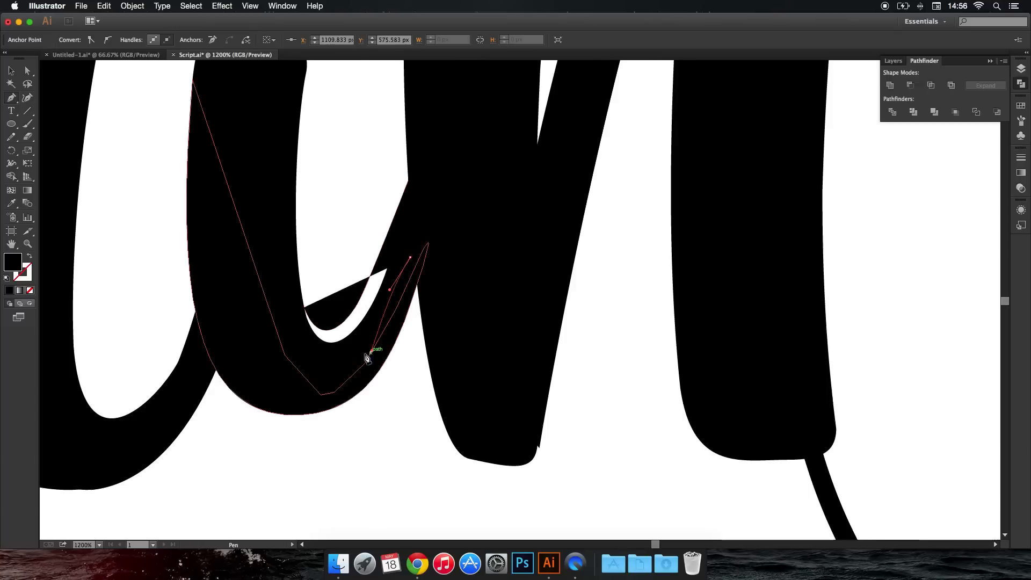
click(371, 352)
click(365, 352)
click(348, 358)
click(326, 358)
drag(316, 349, 312, 345)
click(295, 321)
click(304, 309)
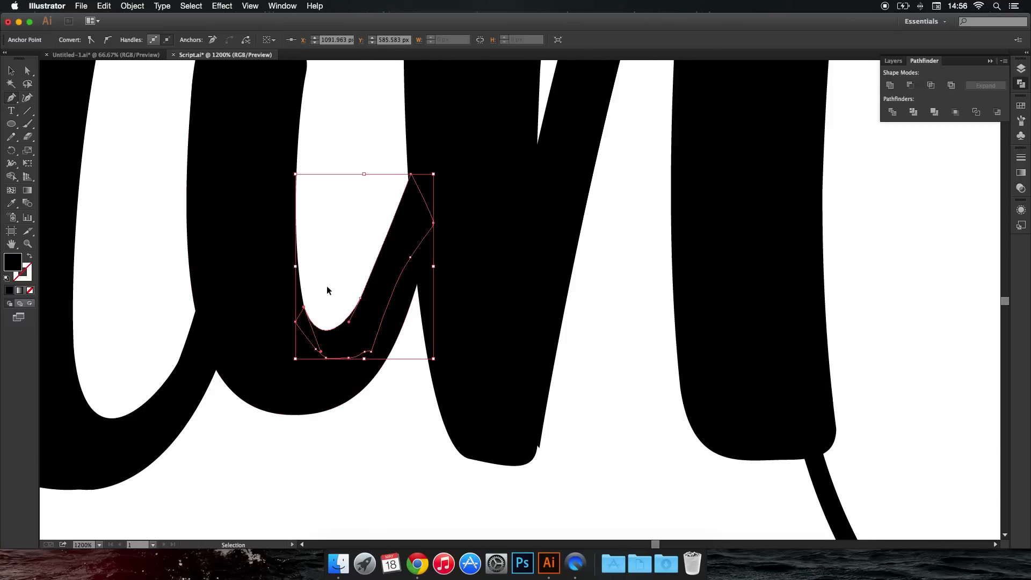
super+click(328, 289)
Hide Layer 2, which holds the thin guide lettering.
scroll(339, 293, down, 8)
scroll(346, 297, down, 2)
drag(428, 279, 464, 317)
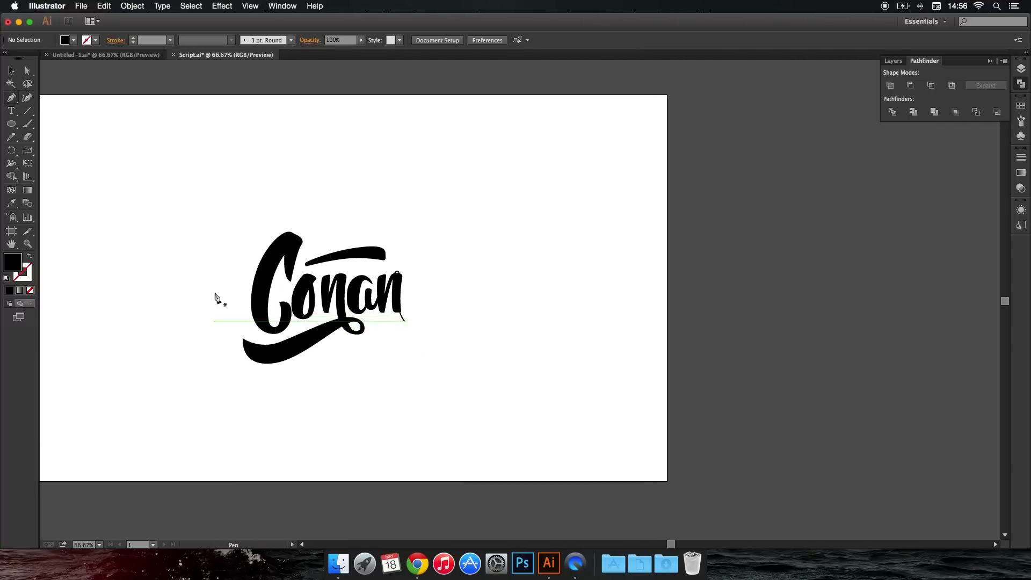
click(10, 71)
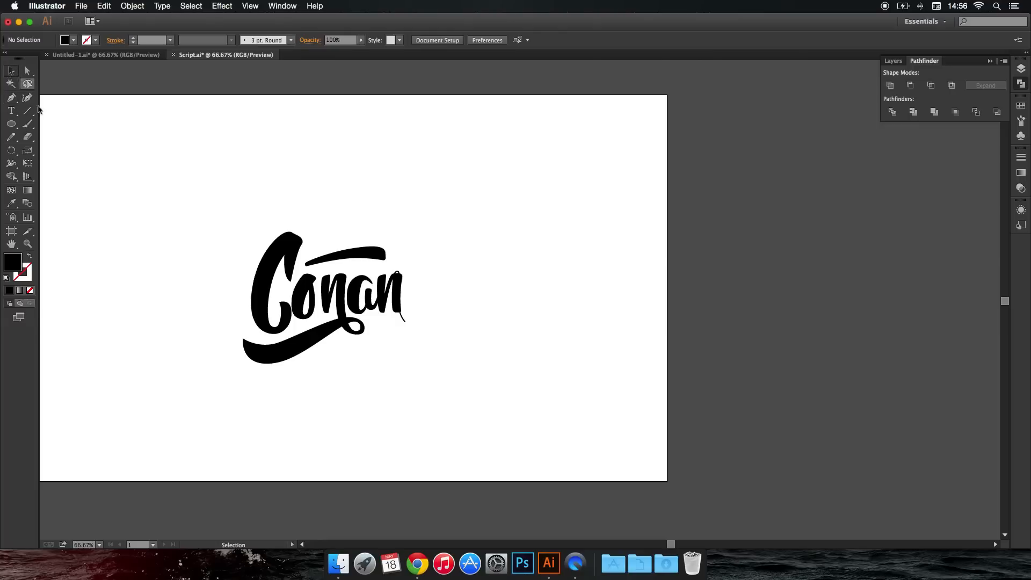
click(1020, 70)
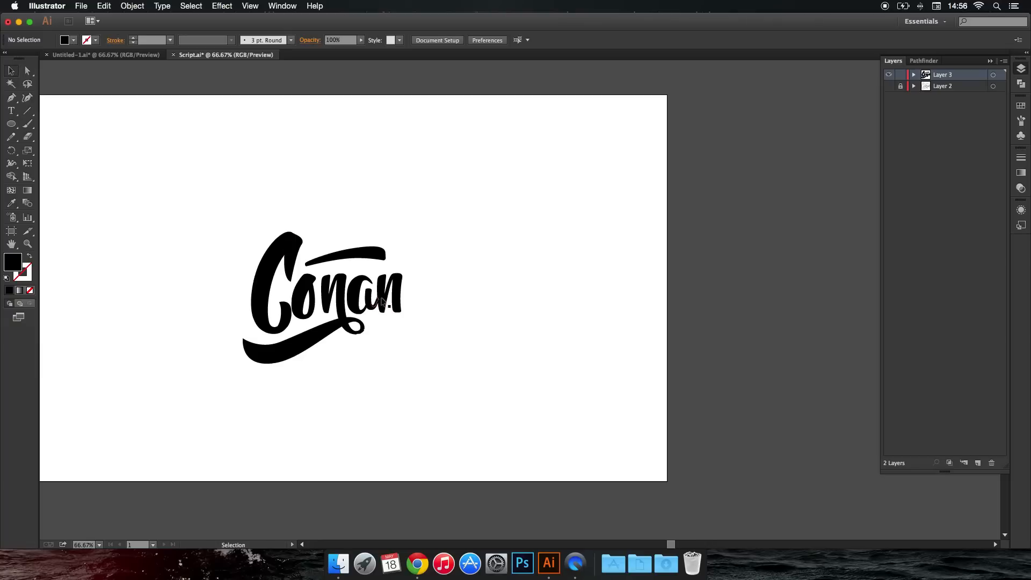
Select all of the "o"'s shapes with the Lasso tool and move them 7 px right, away from the "C".
scroll(371, 323, up, 15)
scroll(323, 282, down, 10)
drag(344, 271, 349, 344)
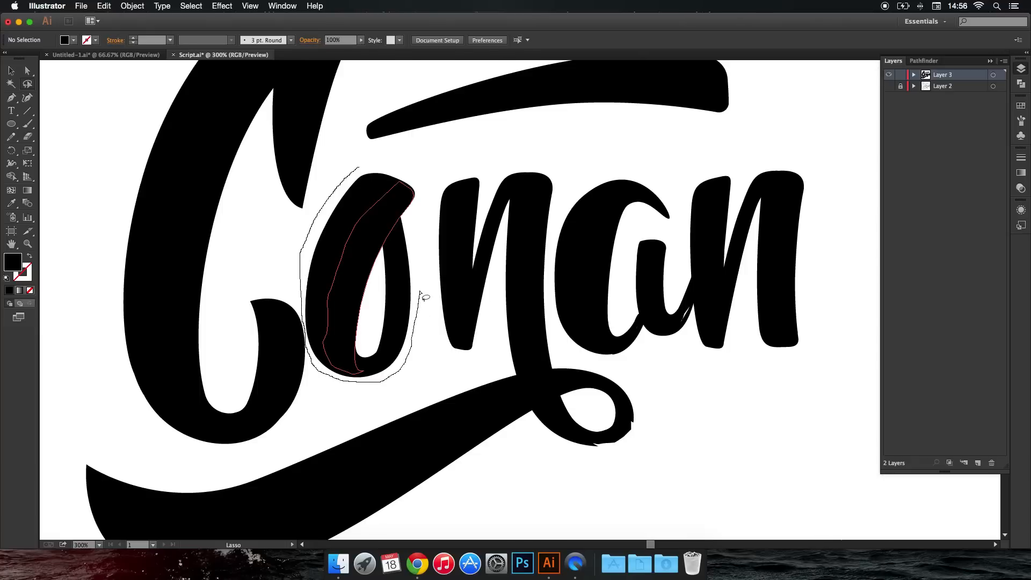
drag(361, 170, 353, 175)
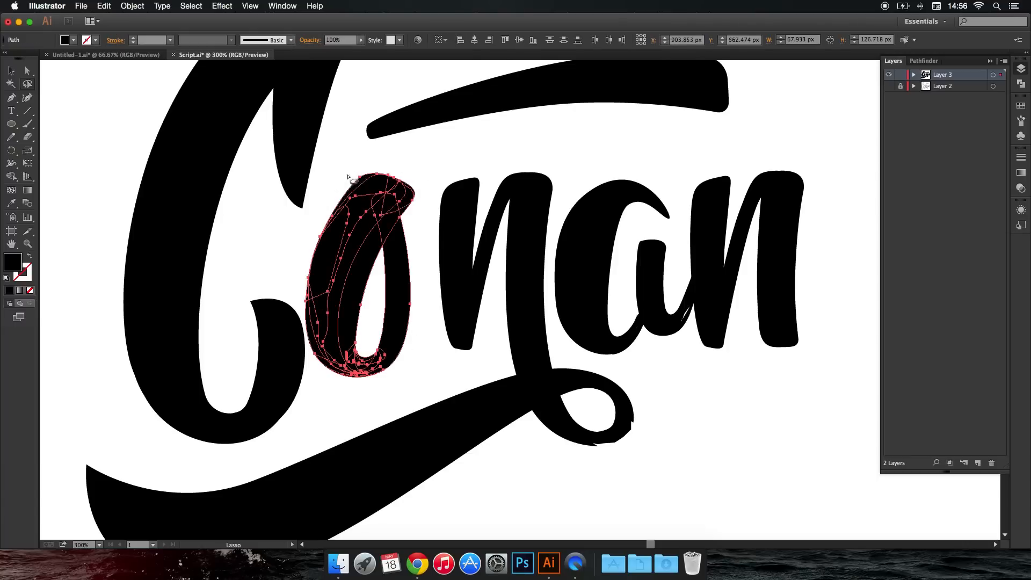
click(15, 71)
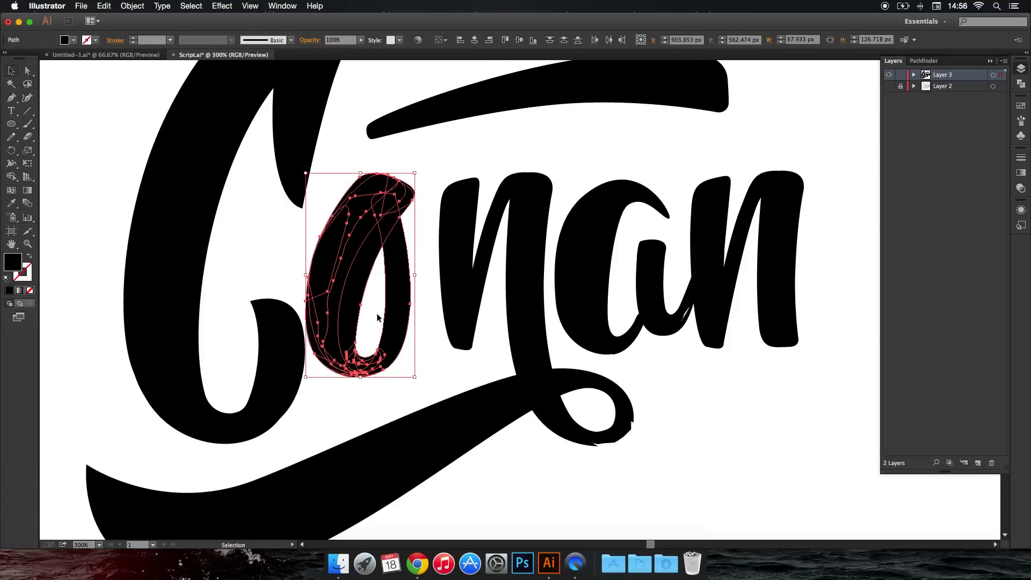
key(Right)
key(Right)
key(Right)
key(Right)
key(Right)
key(Right)
key(Right)
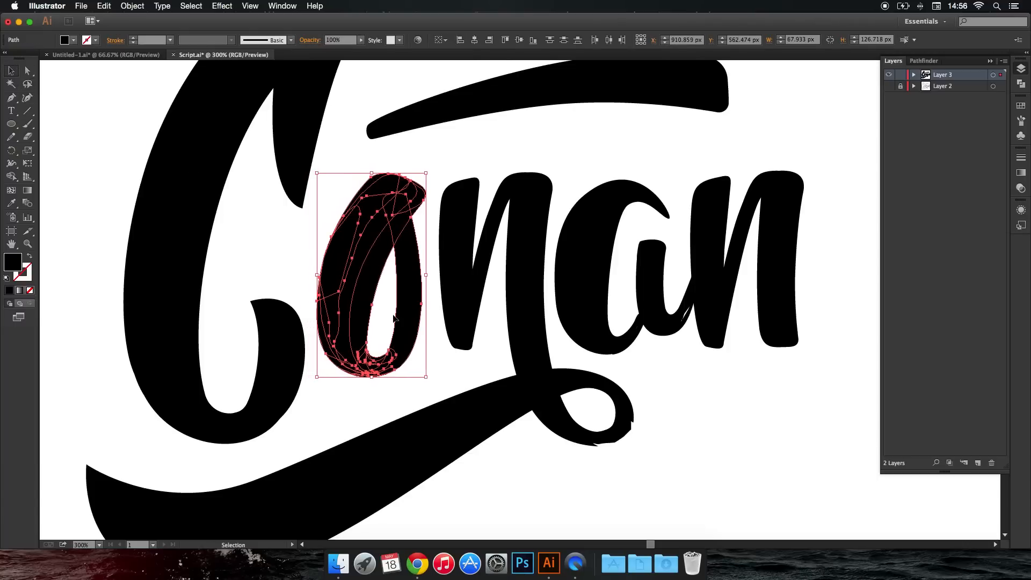
scroll(484, 321, down, 5)
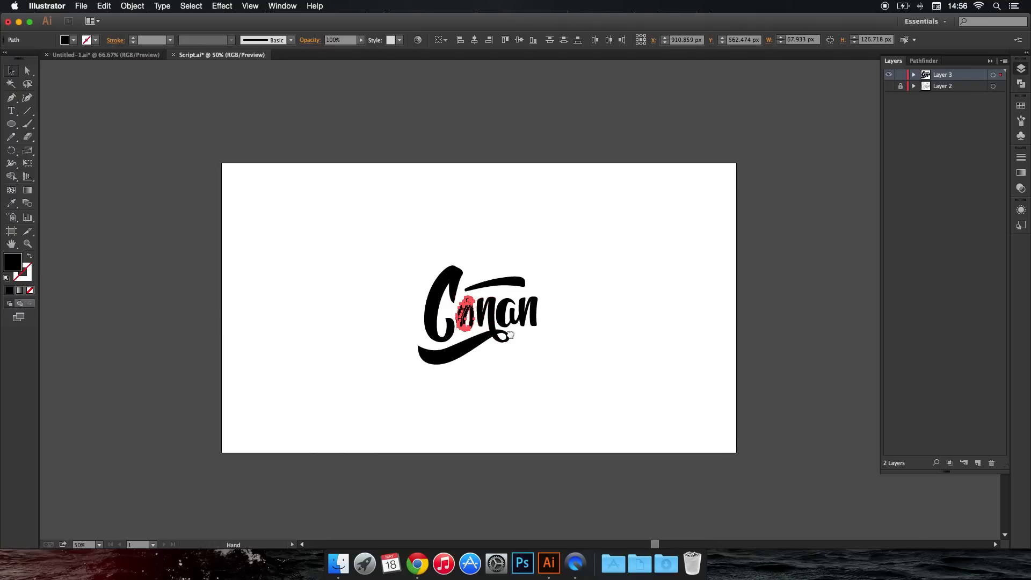
scroll(536, 334, up, 4)
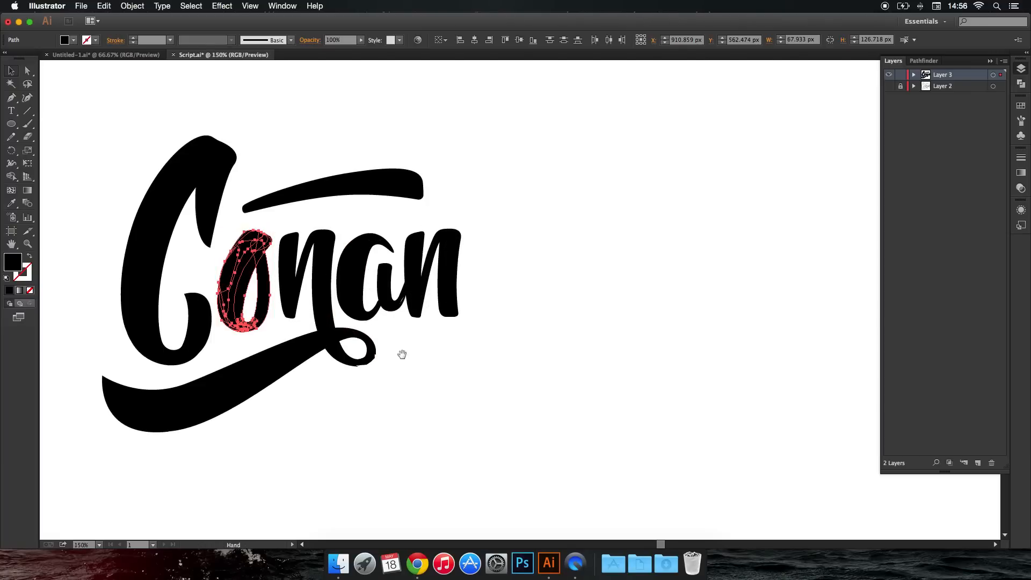
Deselect the repositioned "o" shapes.
scroll(441, 363, up, 3)
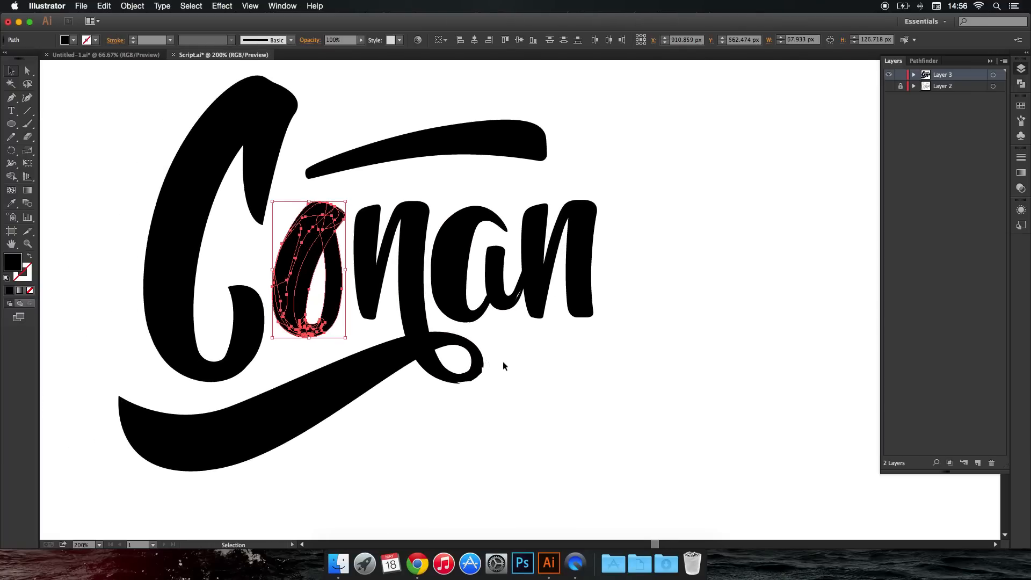
click(522, 353)
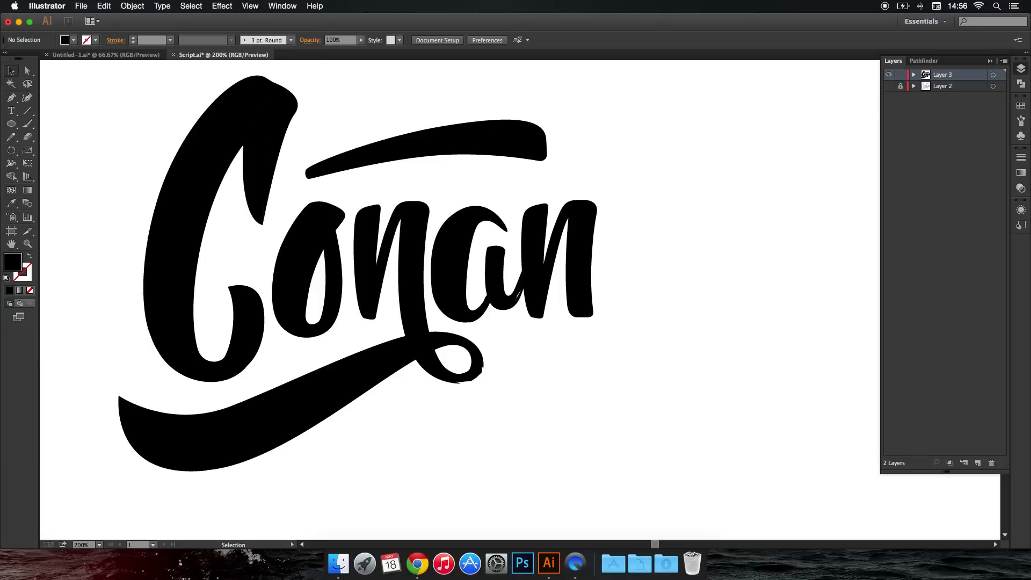
scroll(495, 382, up, 5)
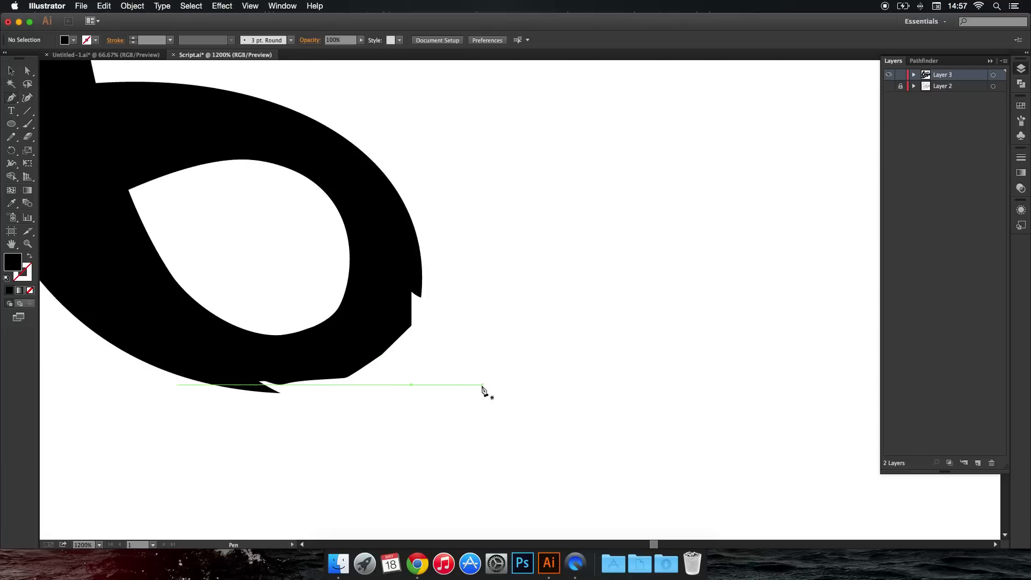
drag(220, 386, 328, 413)
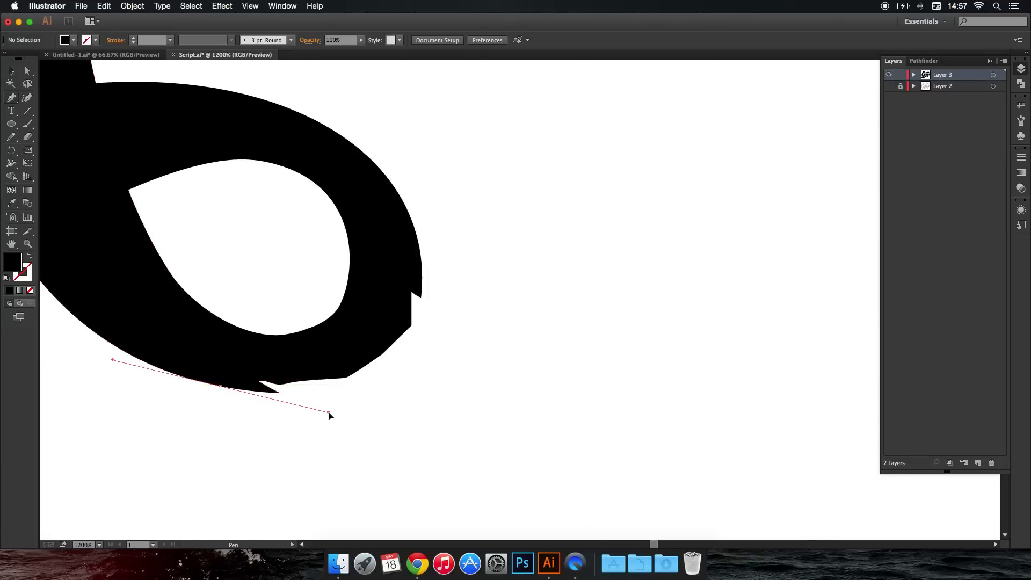
drag(422, 282, 424, 184)
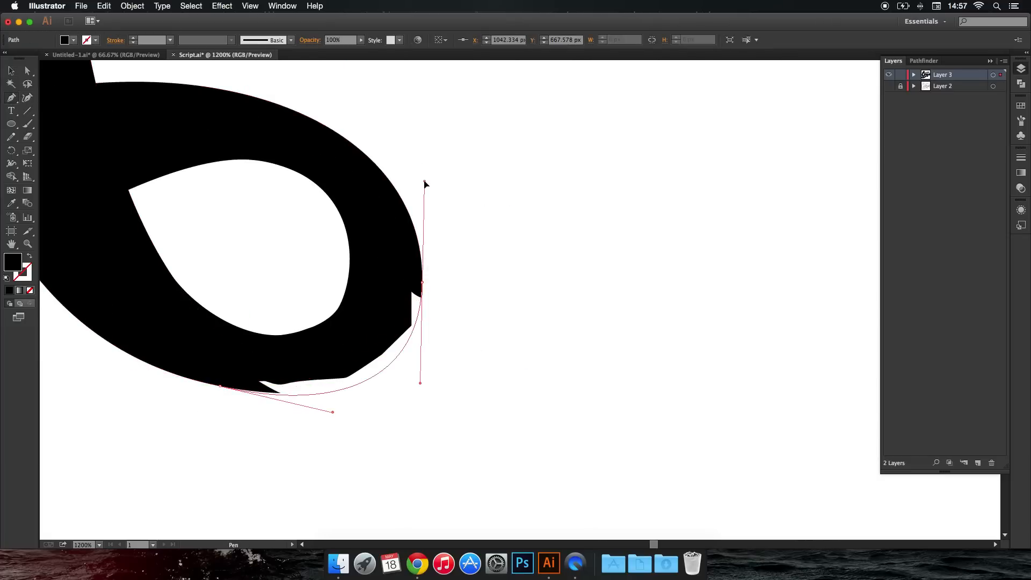
key(super+z)
key(super+z)
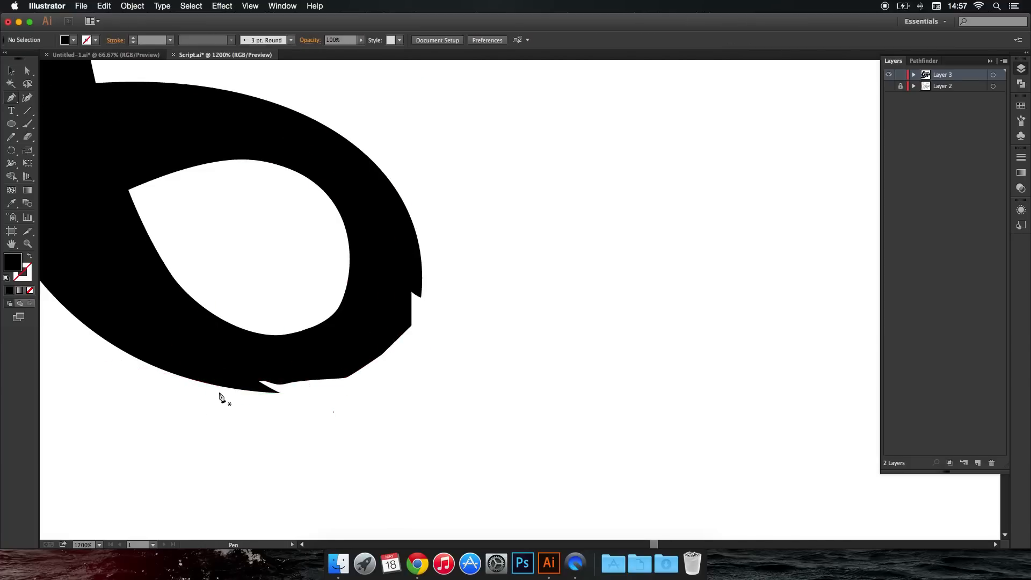
Begin a Pen shape on the lower outer edge of the first "n"'s loop to smooth its jagged curve.
drag(145, 362, 274, 424)
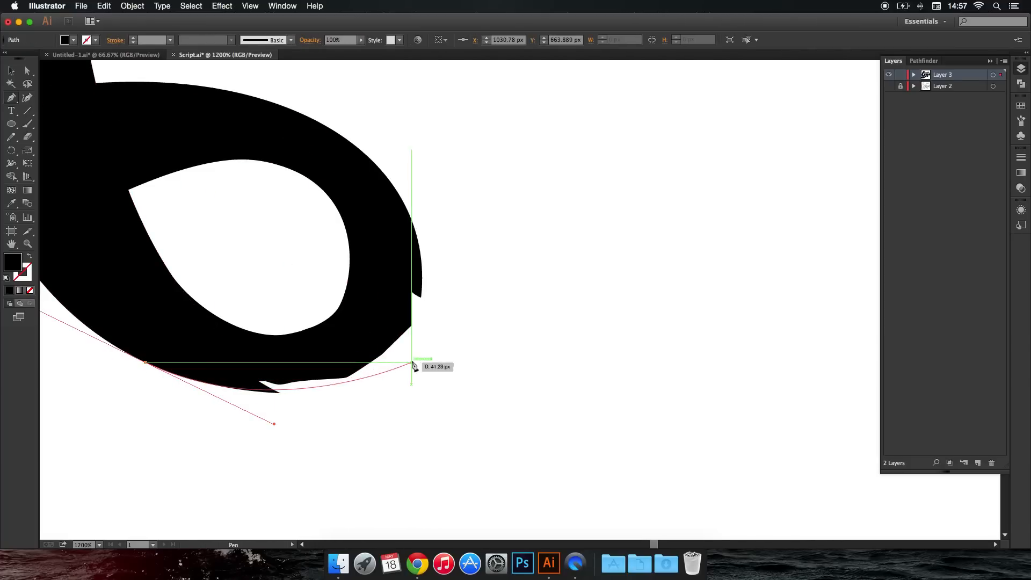
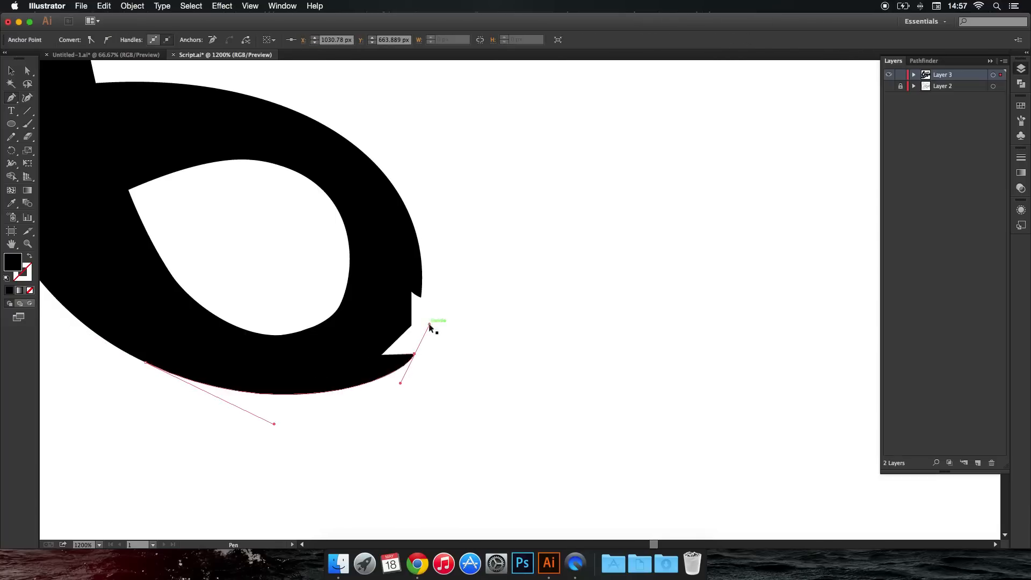
Discard the unfinished Pen shape on the first "n"'s loop and show Layer 2 beneath the lettering.
drag(423, 324, 438, 266)
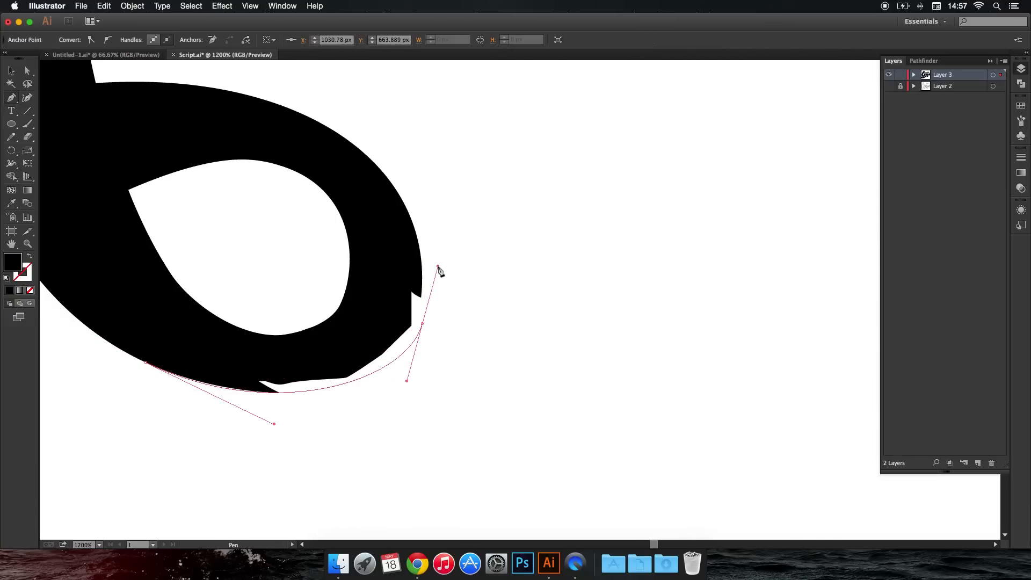
super+click(430, 307)
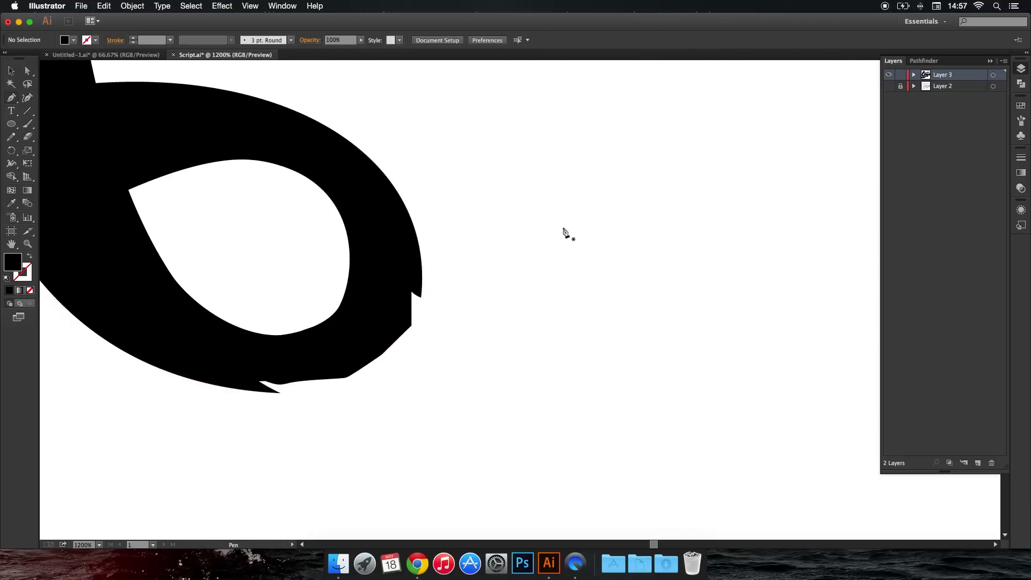
click(889, 87)
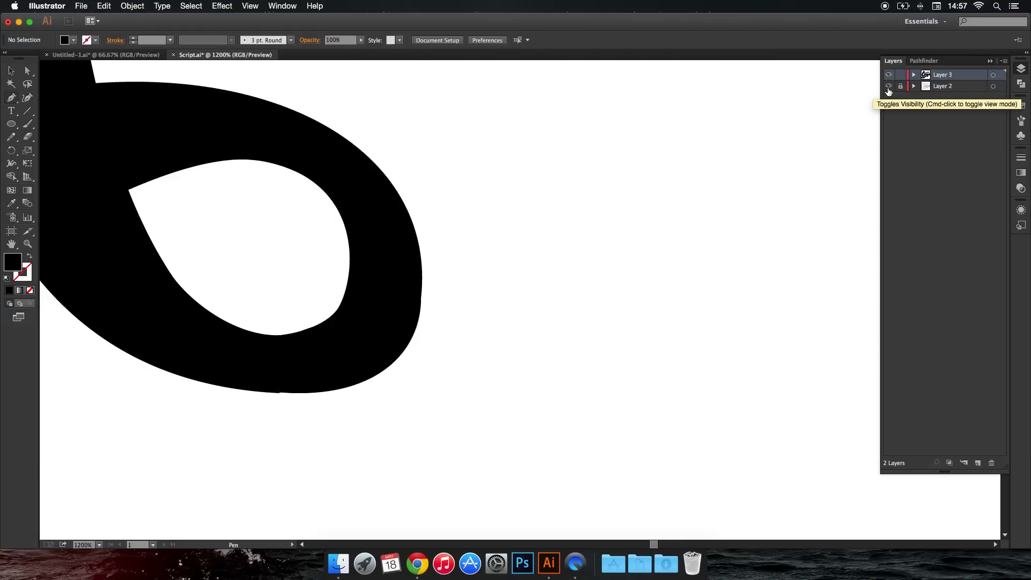
Draw a closed Pen shape along the lower and outer edge of the first "n"'s loop to smooth its curve, and deselect it.
click(246, 390)
click(317, 399)
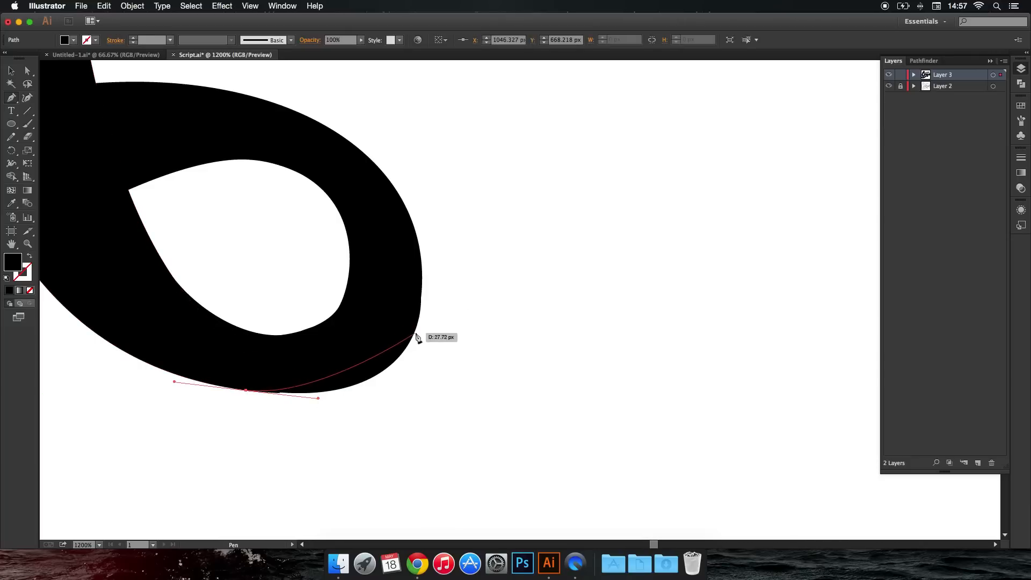
drag(415, 334, 440, 280)
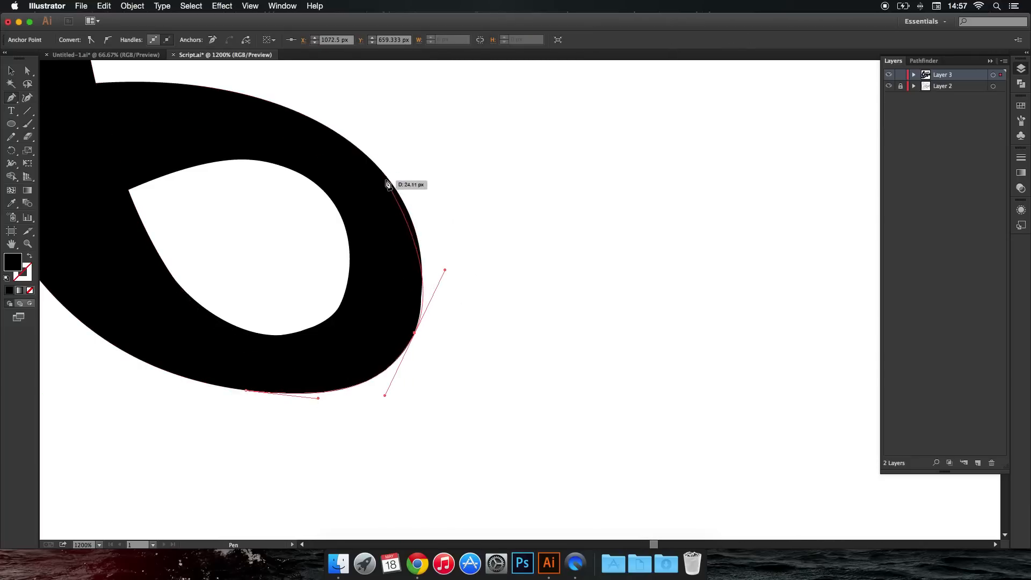
drag(387, 176, 362, 152)
click(382, 227)
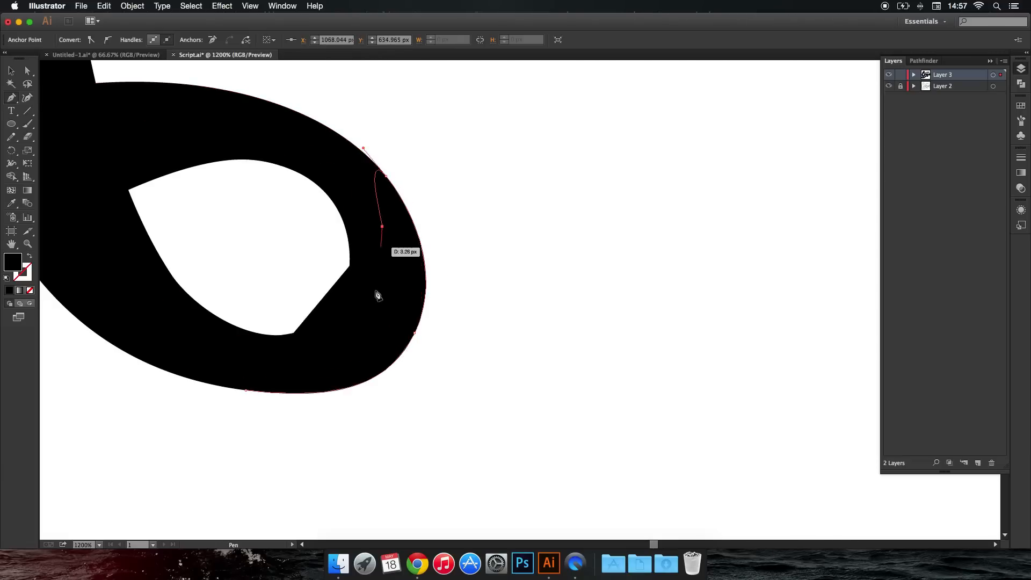
drag(375, 297, 375, 312)
click(371, 322)
click(247, 391)
super+click(295, 428)
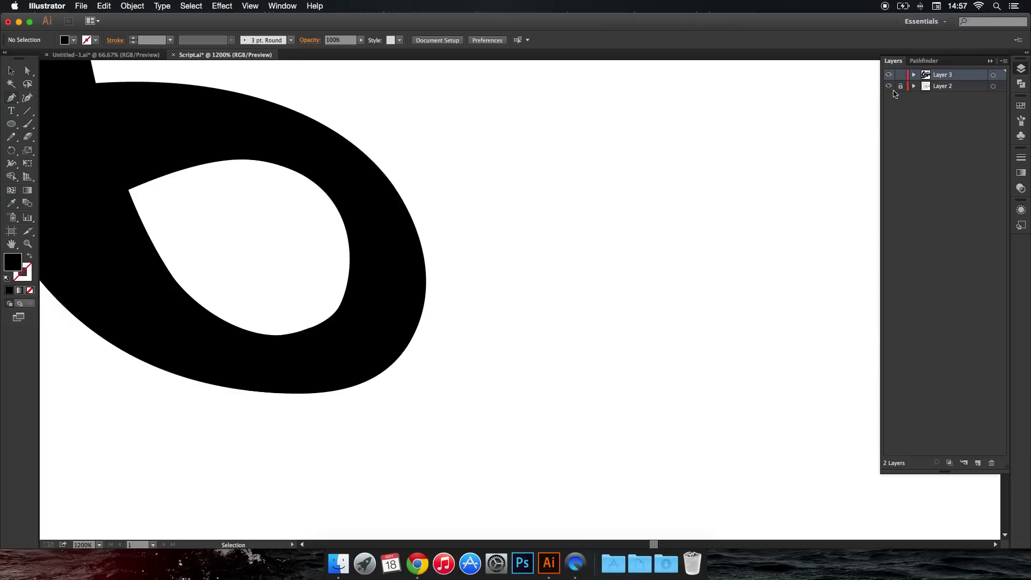
Cover the white gaps in the stroke joining the "a" to the last "n" with a closed Pen shape, and deselect it.
scroll(811, 127, down, 6)
drag(772, 139, 621, 194)
scroll(663, 132, up, 2)
scroll(656, 172, up, 4)
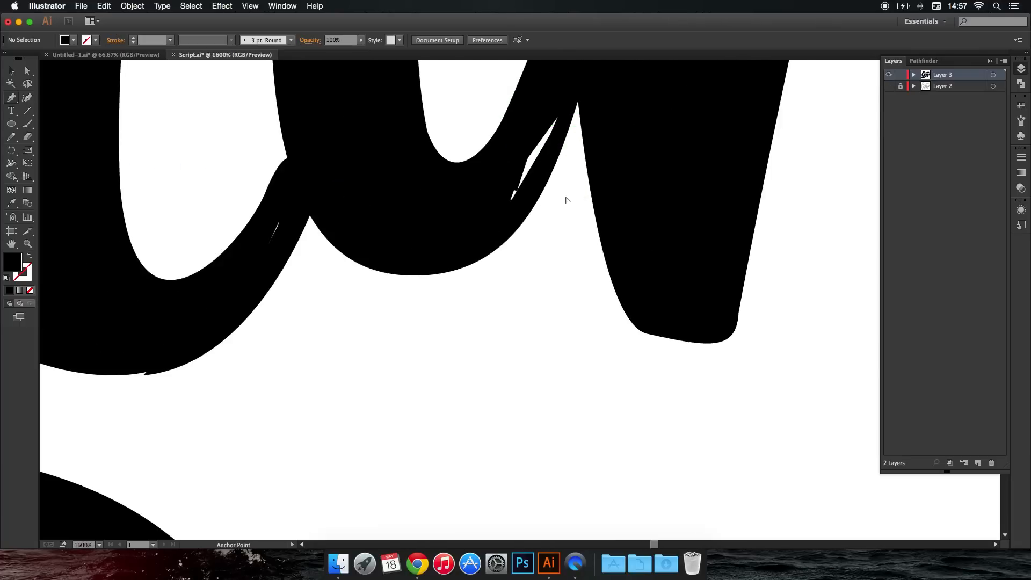
click(500, 163)
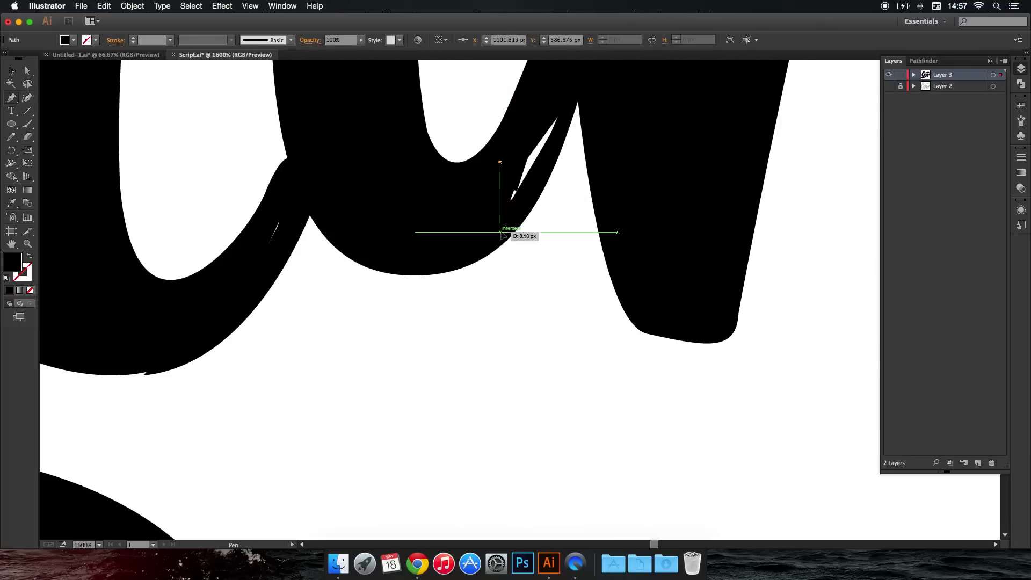
click(500, 232)
click(545, 170)
click(566, 113)
click(566, 100)
click(556, 105)
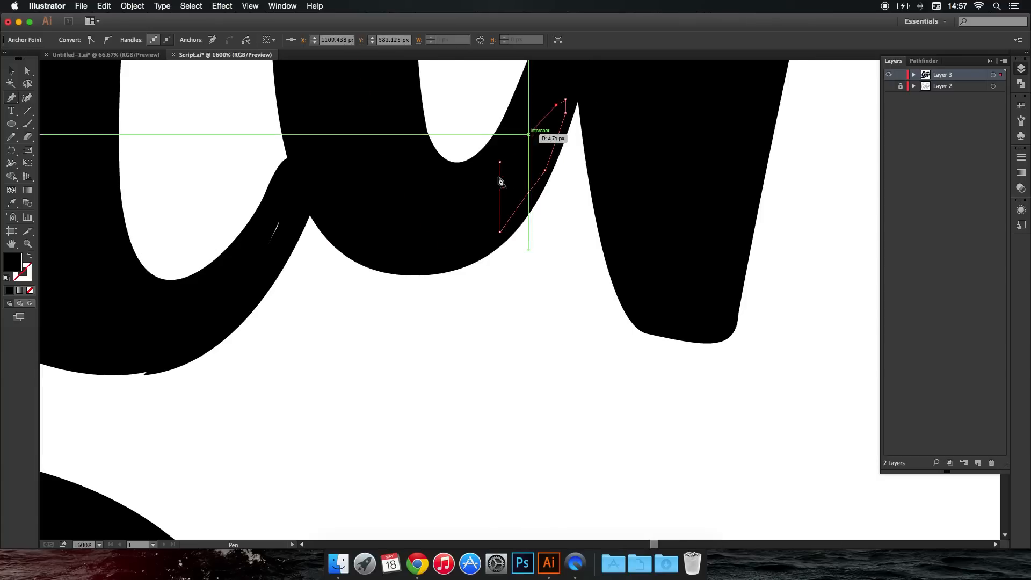
click(500, 162)
super+click(534, 280)
Draw a closed Pen shape along the lower edge of the "a"'s bowl, covering its notch and the slit near the stem.
drag(287, 274, 428, 274)
drag(193, 367, 246, 381)
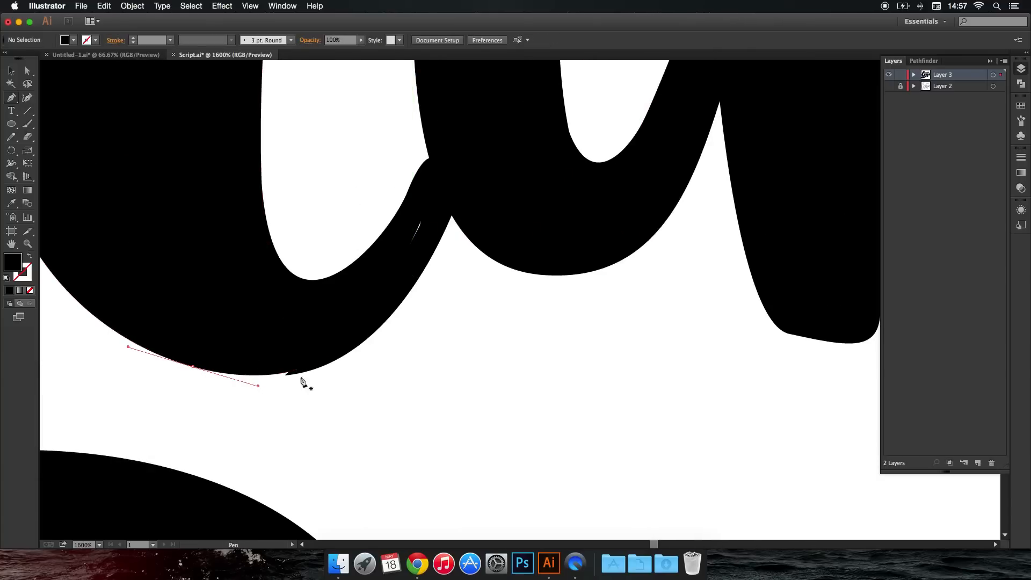
drag(336, 359, 377, 338)
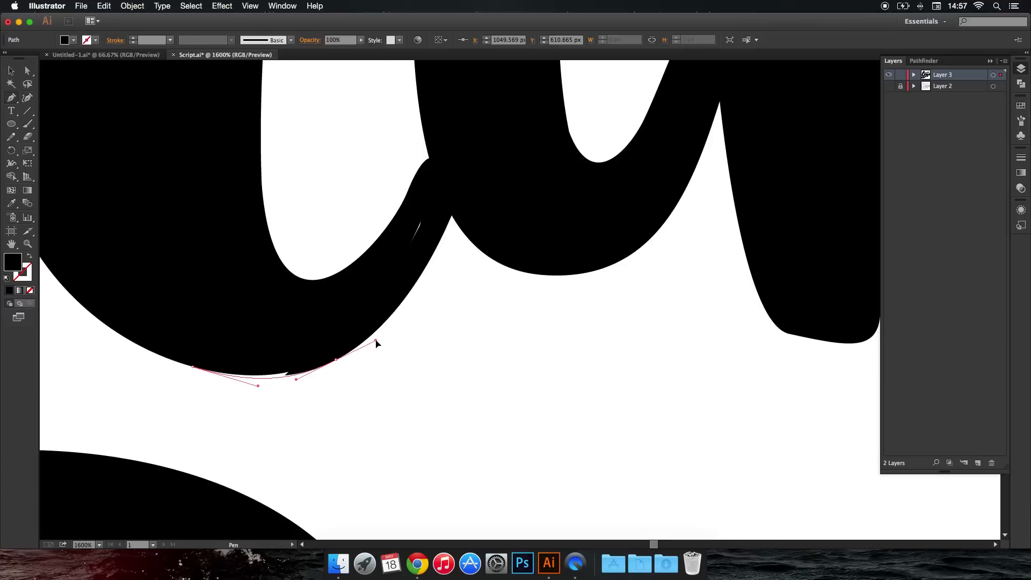
click(430, 211)
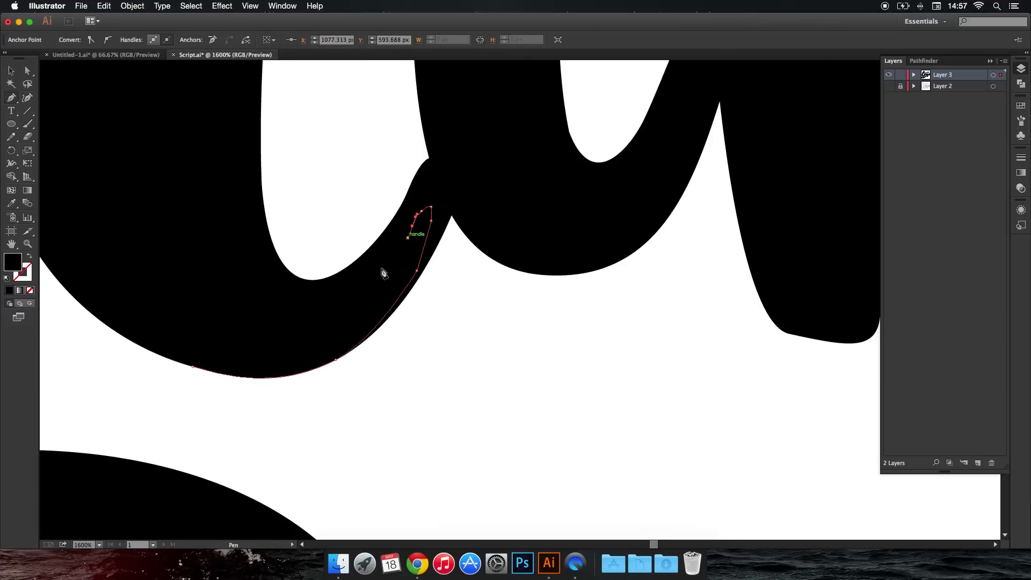
click(195, 367)
super+click(331, 410)
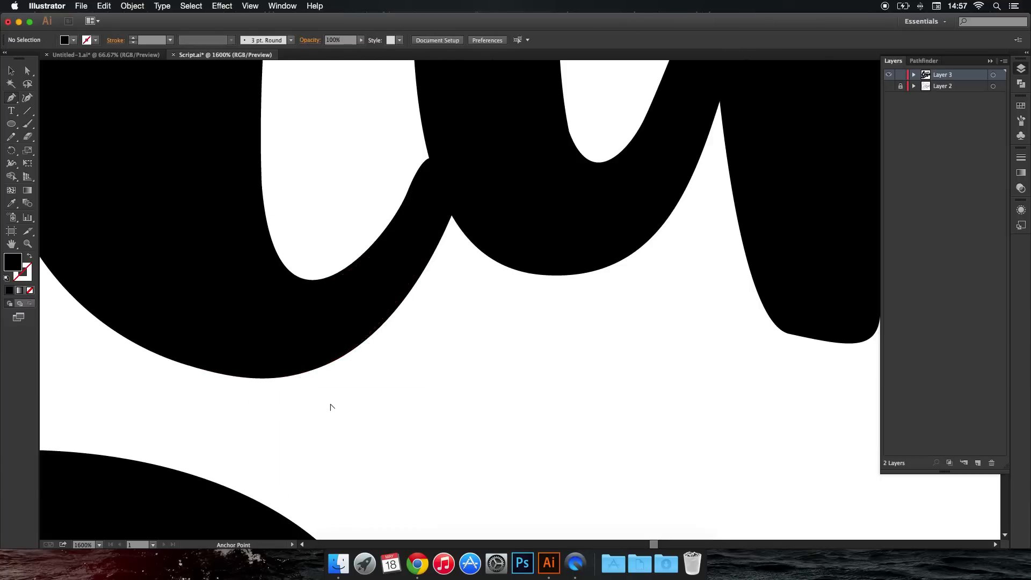
Add a closed Pen shape that smooths the inner joint where the "a"'s bowl meets its stem.
scroll(332, 409, down, 4)
scroll(377, 409, down, 4)
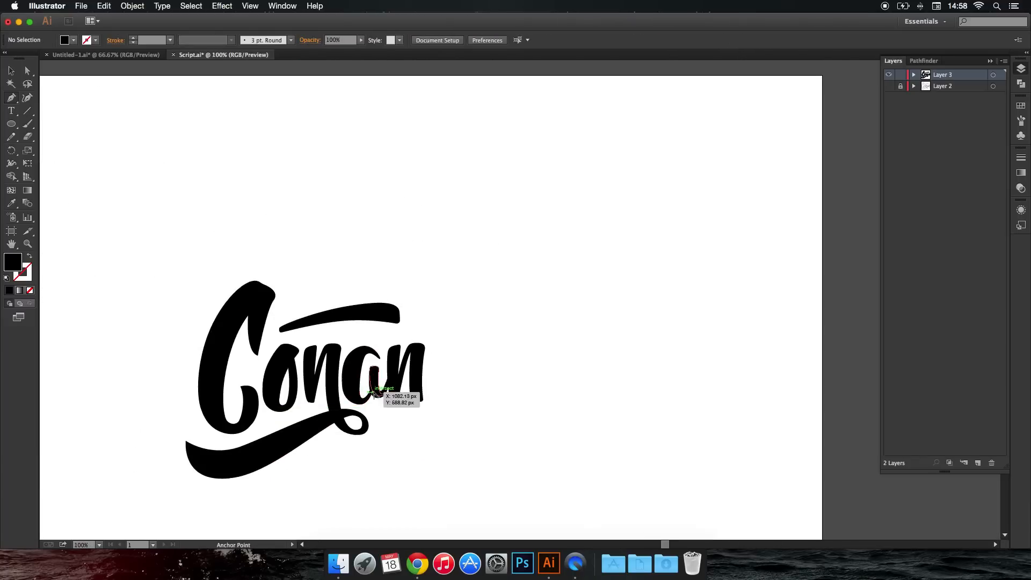
scroll(370, 393, up, 7)
drag(342, 414, 365, 163)
drag(382, 299, 390, 277)
drag(323, 442, 360, 352)
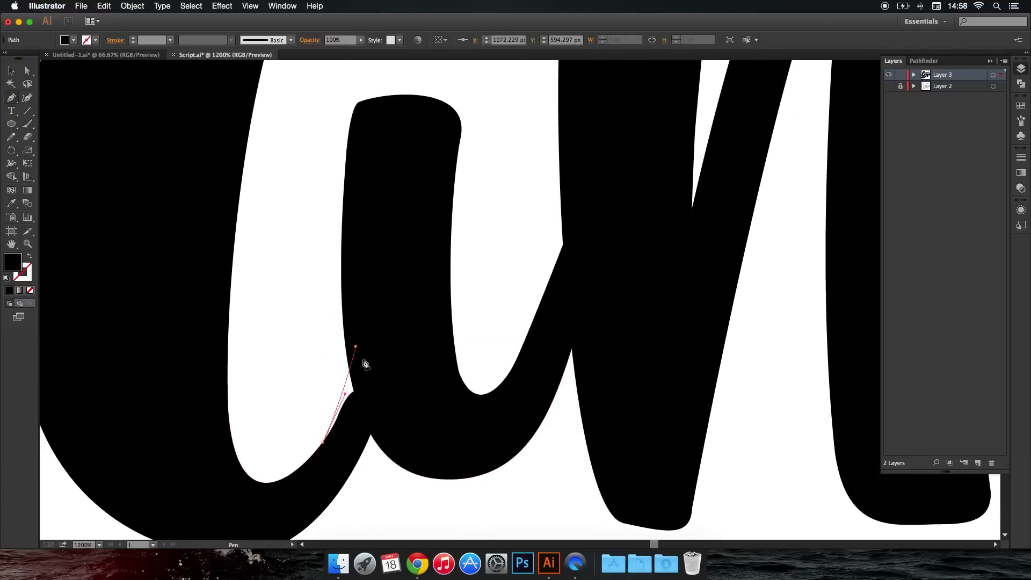
click(376, 397)
drag(353, 428, 347, 431)
click(324, 445)
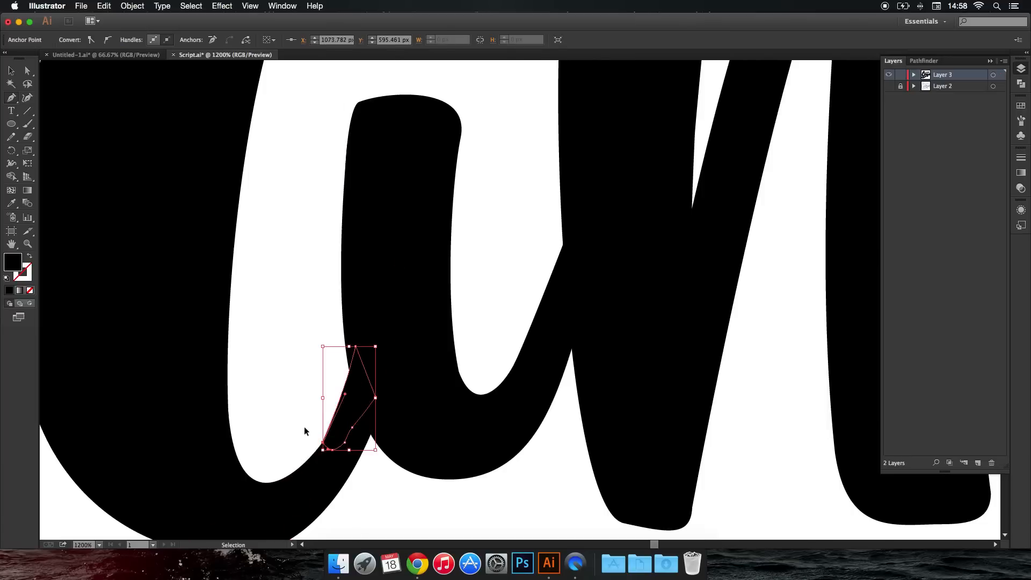
Draw a closed Pen shape along the bottom of the "a"'s inner opening to round its curve evenly, and deselect it.
scroll(306, 426, down, 5)
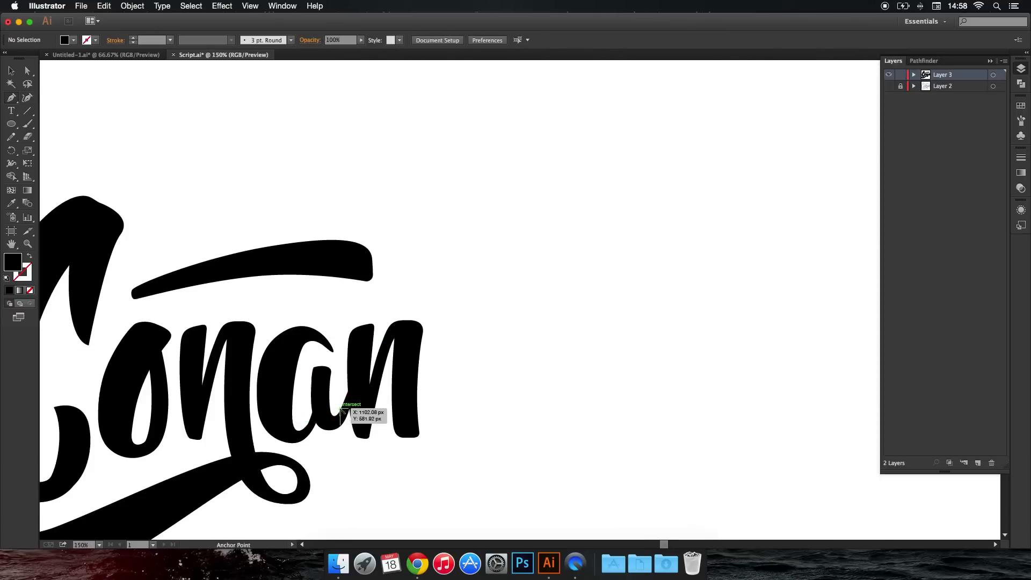
scroll(357, 414, down, 7)
scroll(429, 406, up, 7)
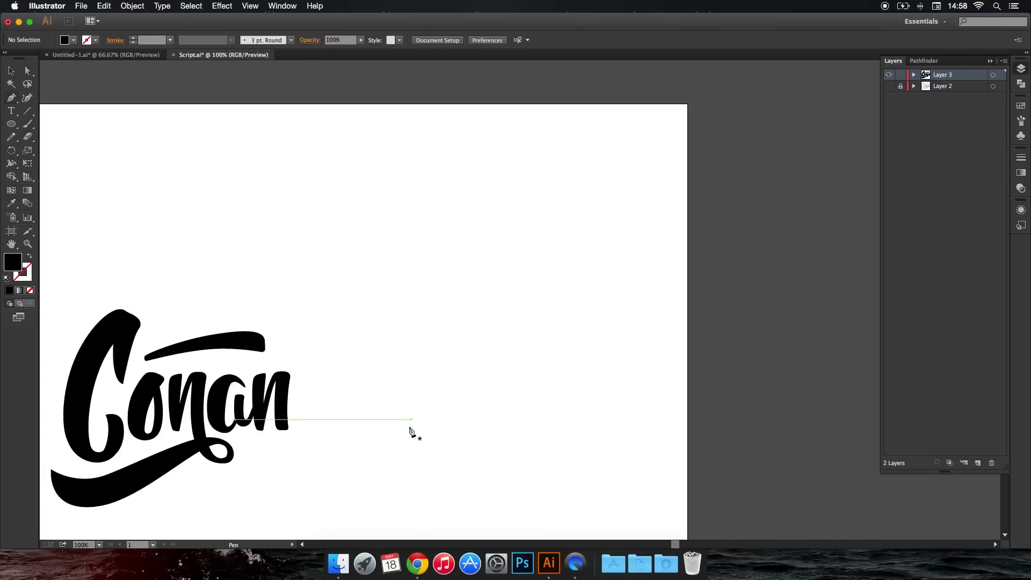
drag(350, 412, 431, 325)
scroll(327, 347, up, 4)
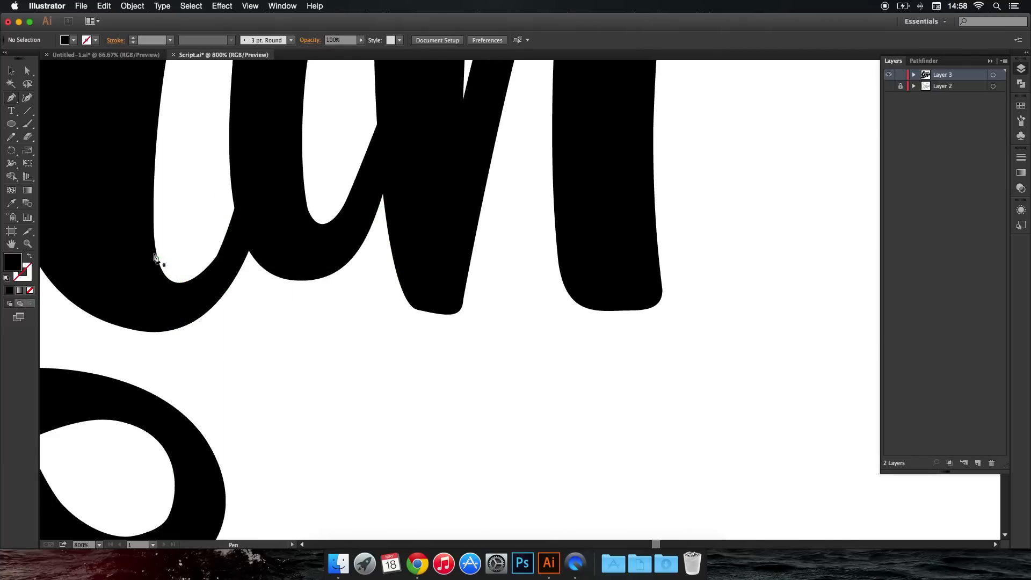
drag(158, 267, 161, 273)
key(super+z)
drag(153, 232, 227, 251)
drag(238, 198, 133, 276)
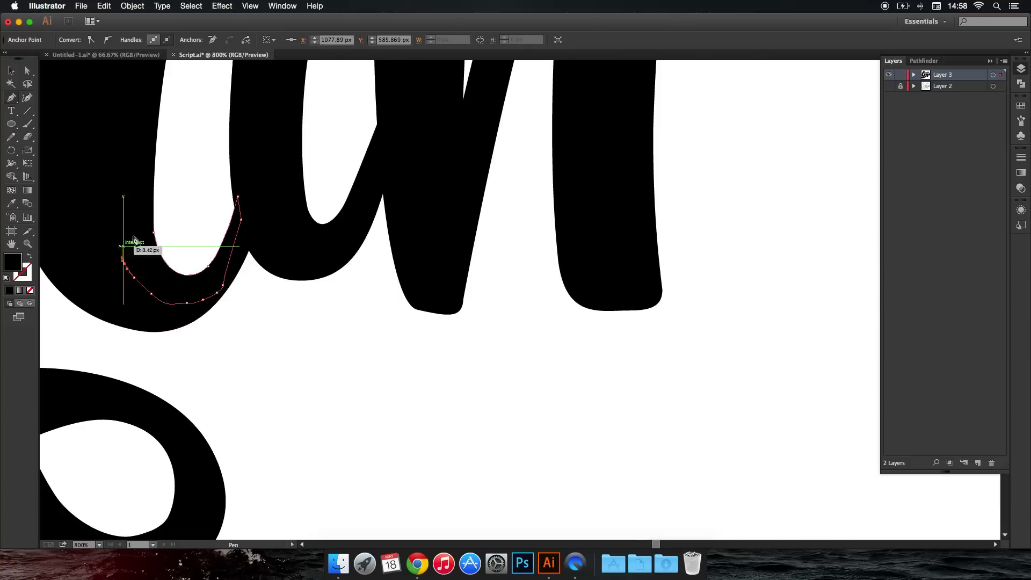
super+click(198, 227)
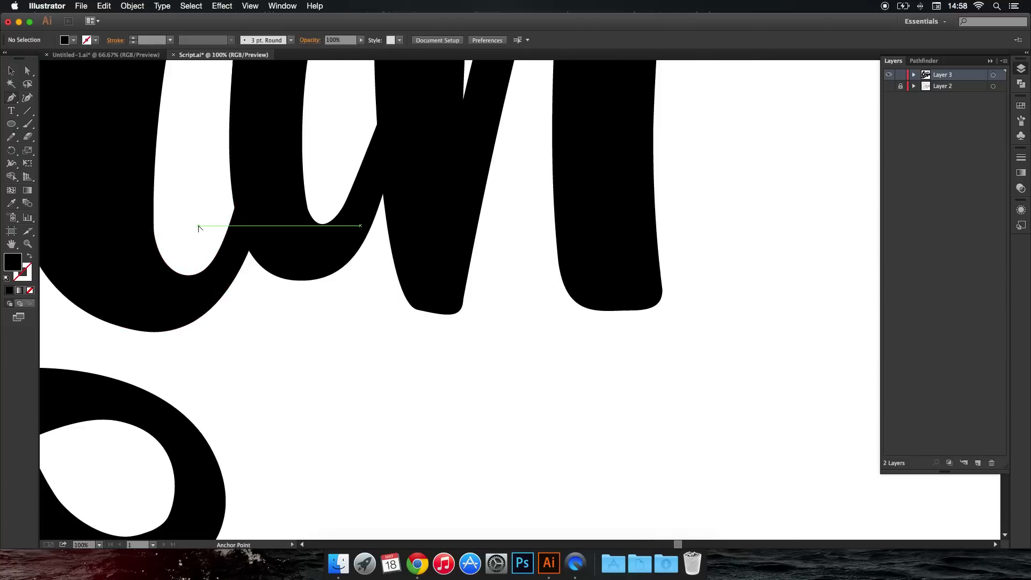
Examine the whole "Conan" lettering close up and at a distance for remaining rough edges.
scroll(200, 225, down, 8)
drag(203, 239, 266, 279)
scroll(268, 279, up, 3)
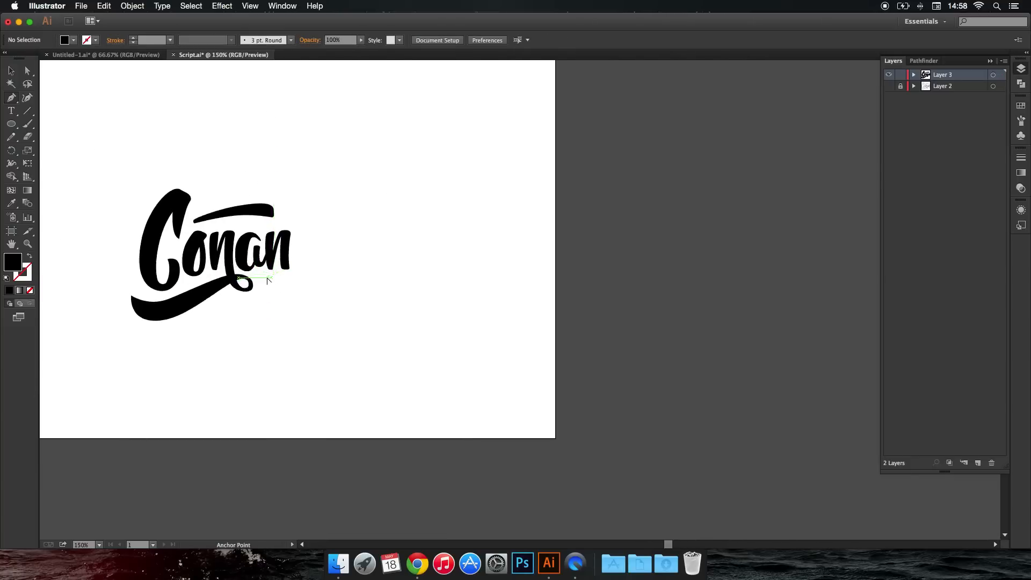
drag(183, 278, 386, 276)
scroll(345, 273, up, 2)
drag(311, 284, 359, 373)
drag(338, 248, 329, 332)
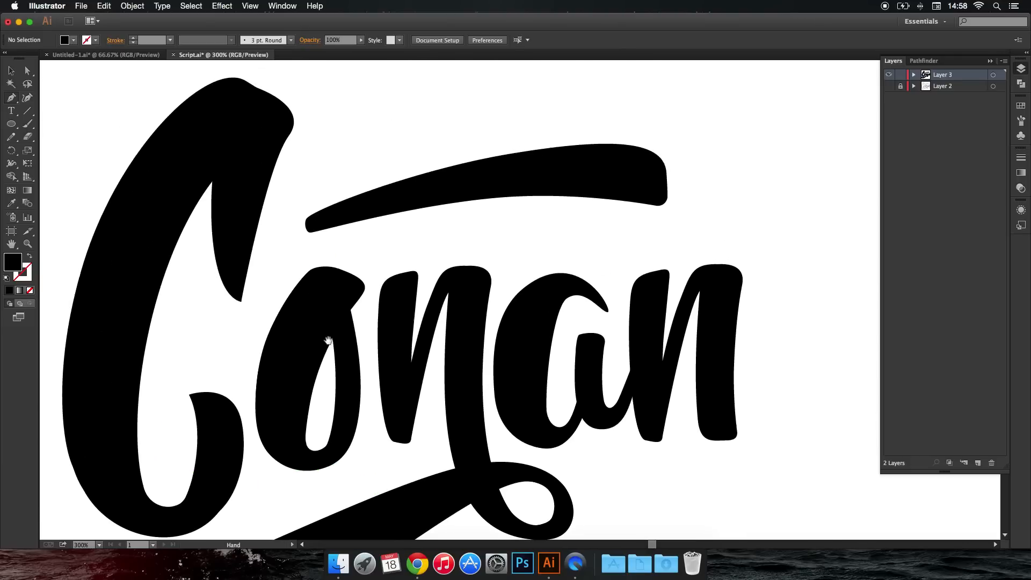
drag(445, 349, 410, 286)
scroll(410, 286, down, 2)
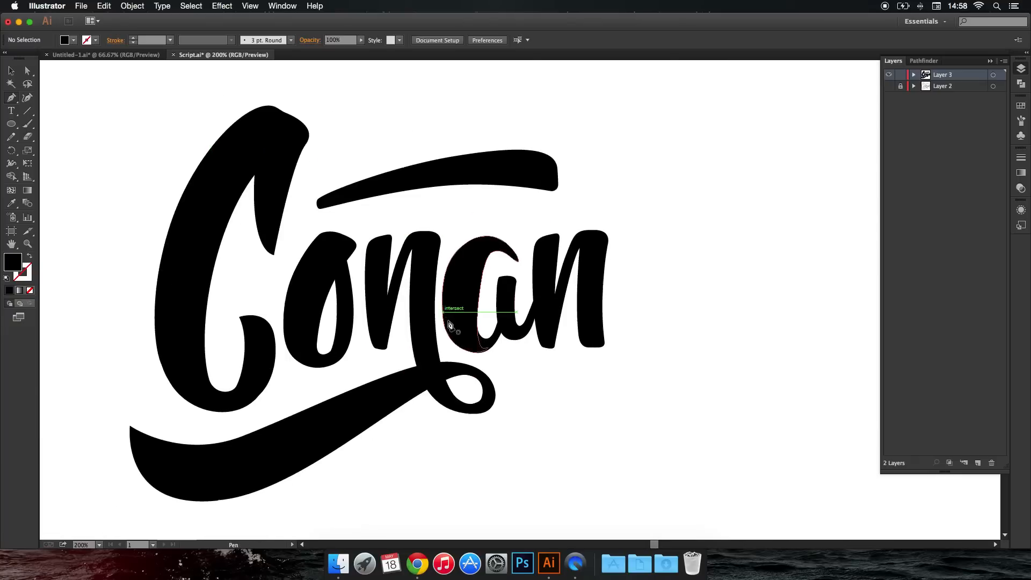
drag(527, 350, 457, 276)
scroll(467, 292, down, 4)
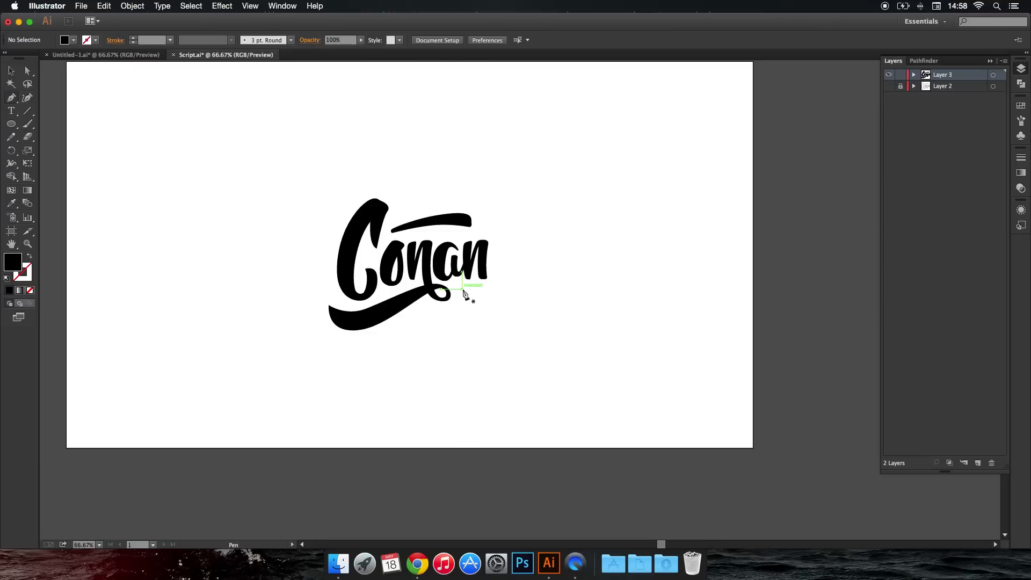
scroll(467, 290, up, 3)
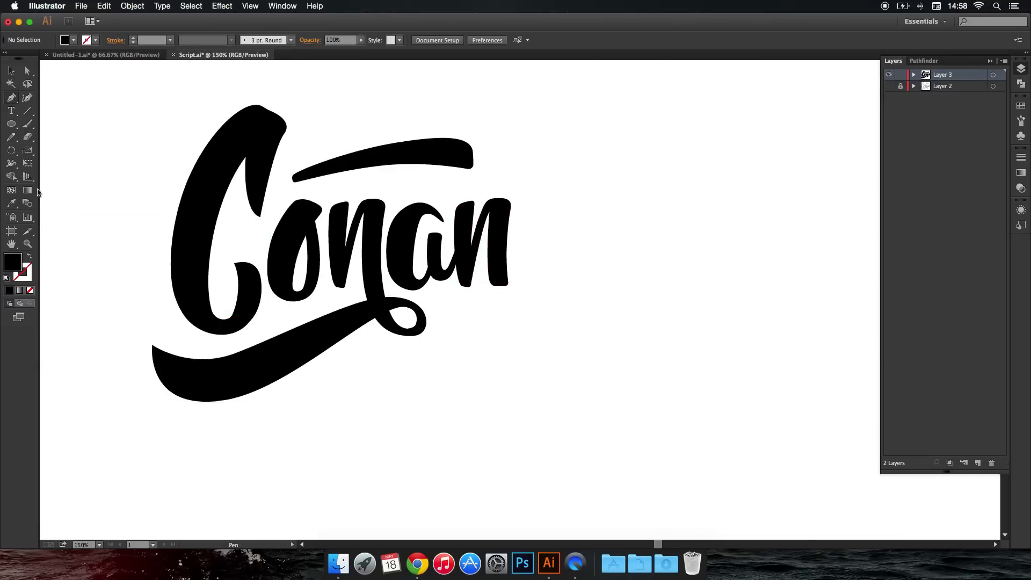
Unite the overlapping shapes of the underline swash with Pathfinder and deselect the result.
click(163, 357)
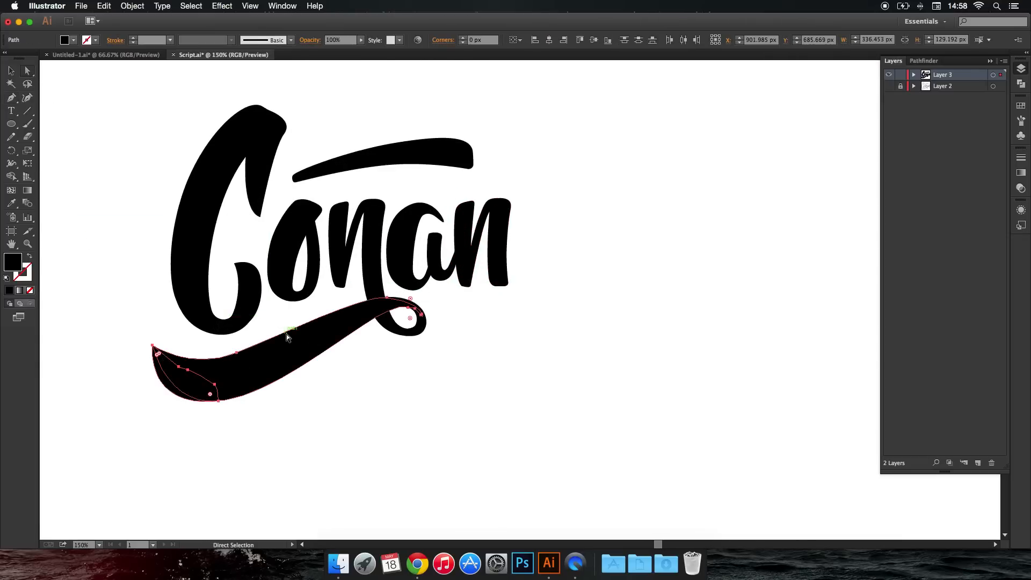
click(933, 63)
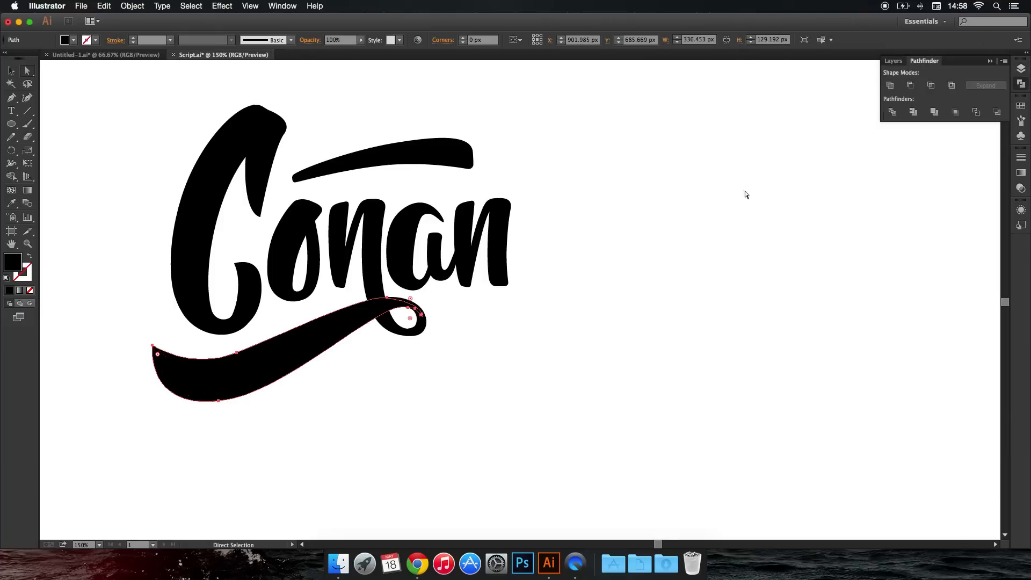
click(723, 220)
Round the pointed corner at the swash's left end with a corner radius of about 6.14 px.
scroll(153, 347, up, 2)
click(153, 346)
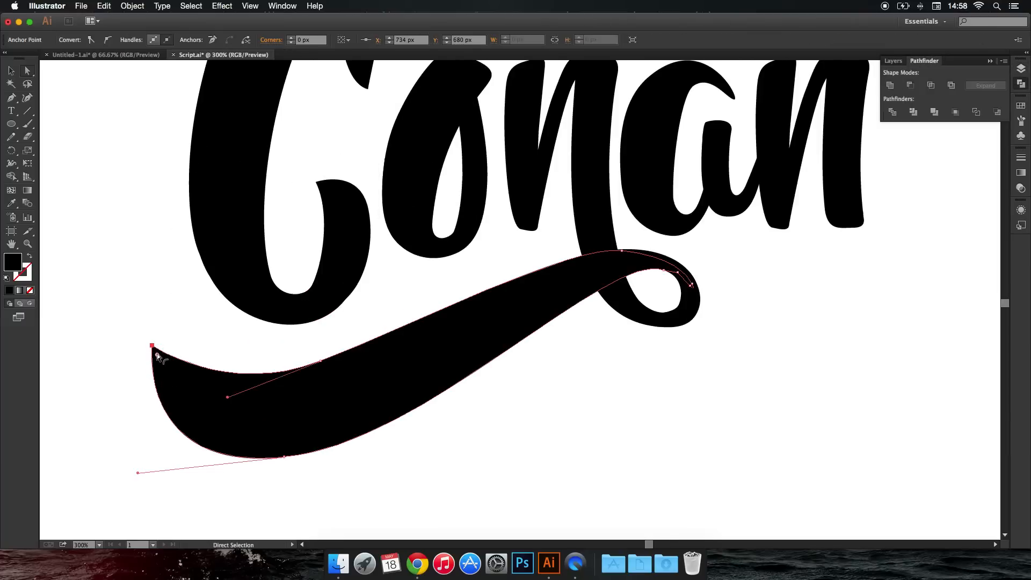
drag(160, 358, 164, 365)
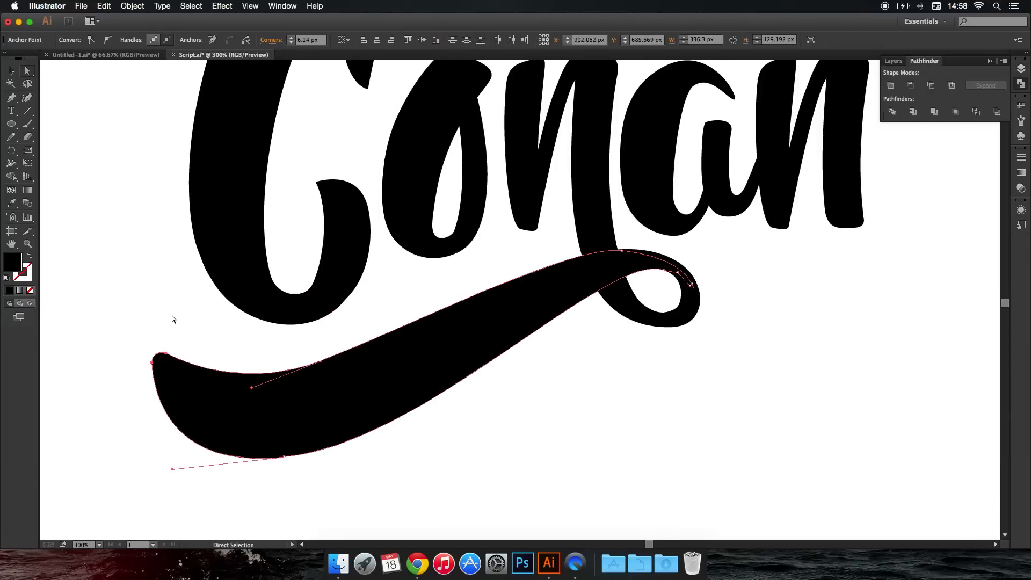
click(174, 316)
scroll(175, 313, down, 5)
scroll(295, 316, up, 5)
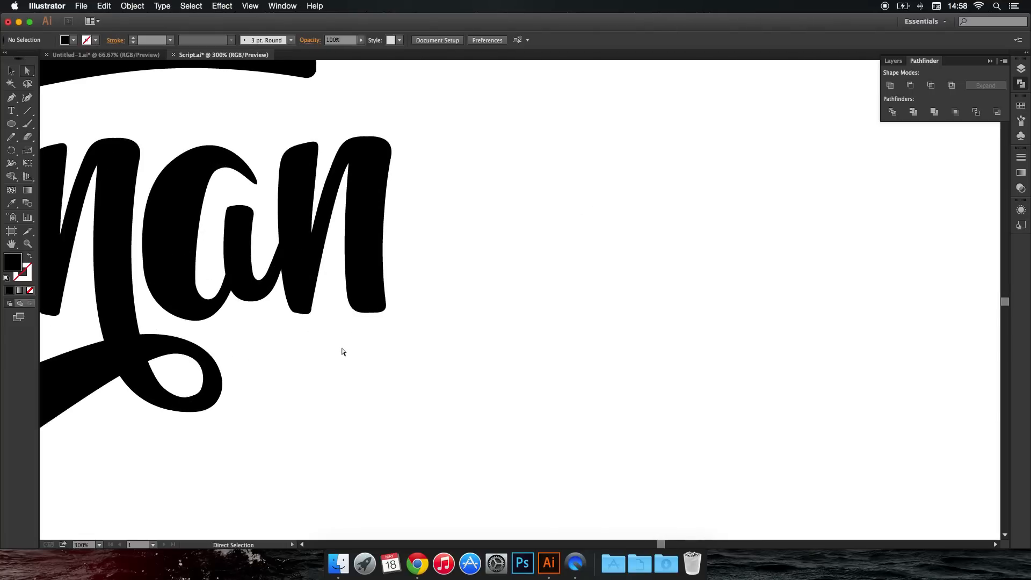
scroll(507, 346, down, 3)
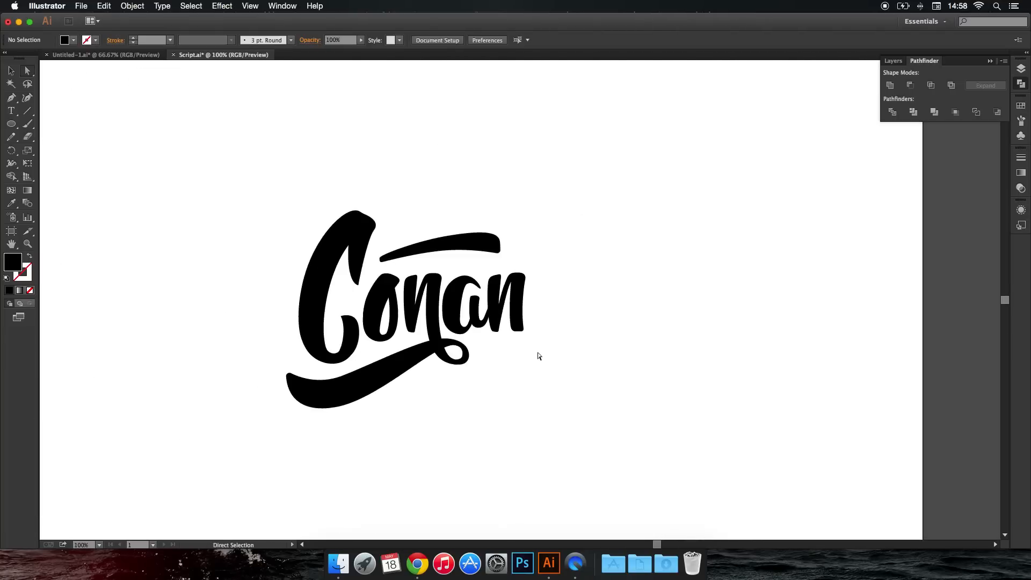
click(291, 374)
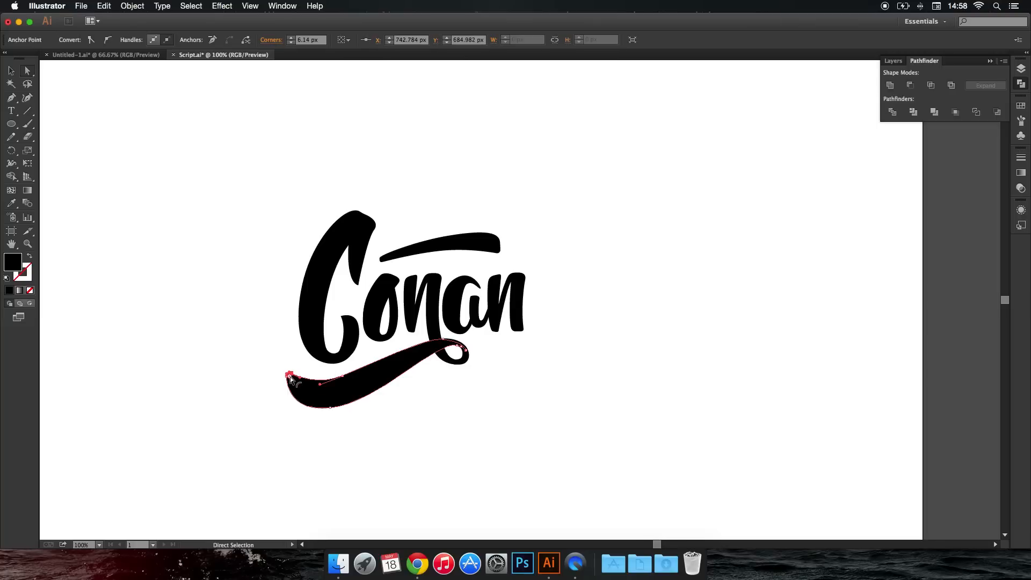
click(386, 419)
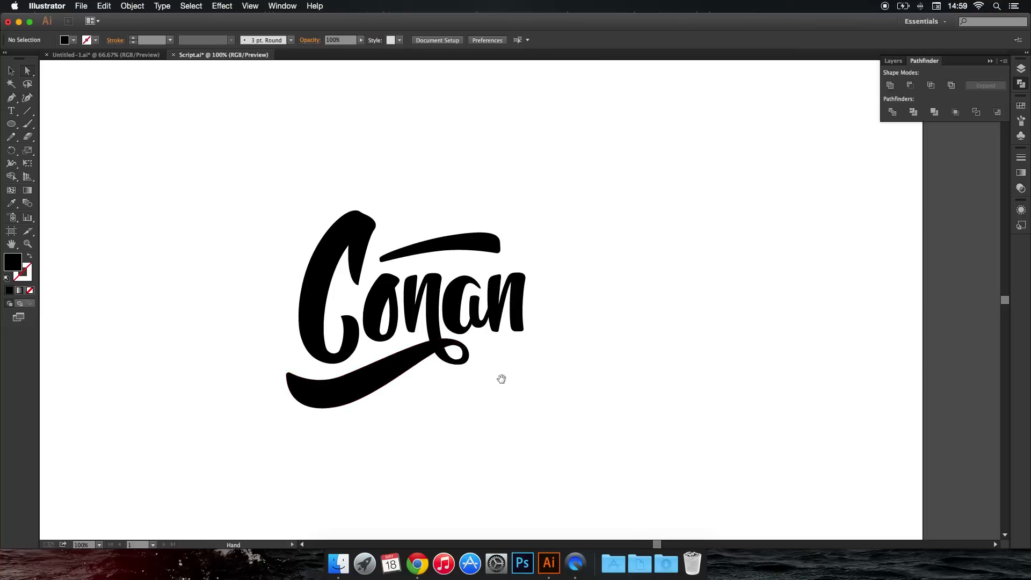
Unite the overlapping shapes of the "C"'s short upper downstroke with Pathfinder.
drag(502, 378, 432, 373)
scroll(279, 279, up, 2)
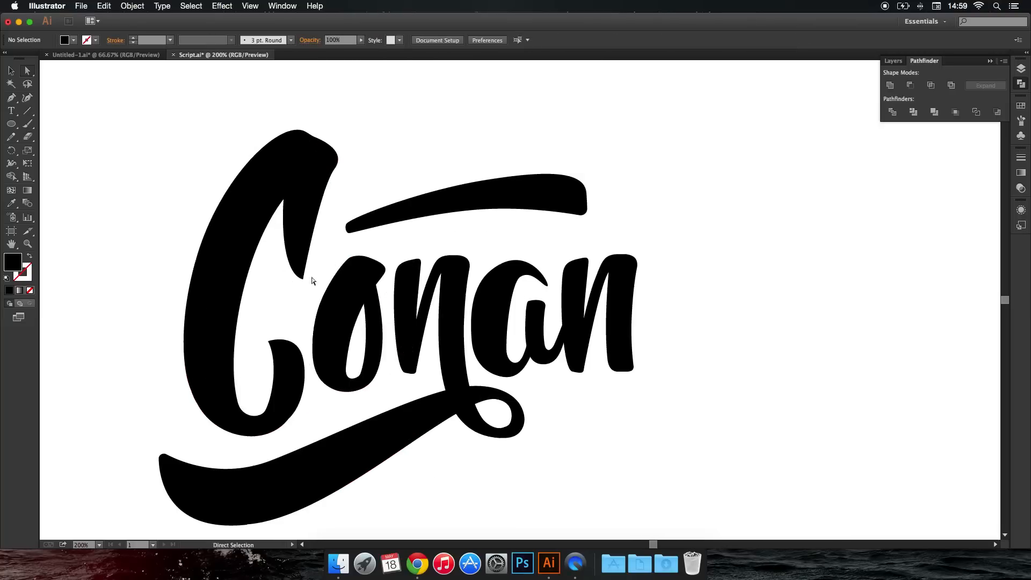
click(304, 278)
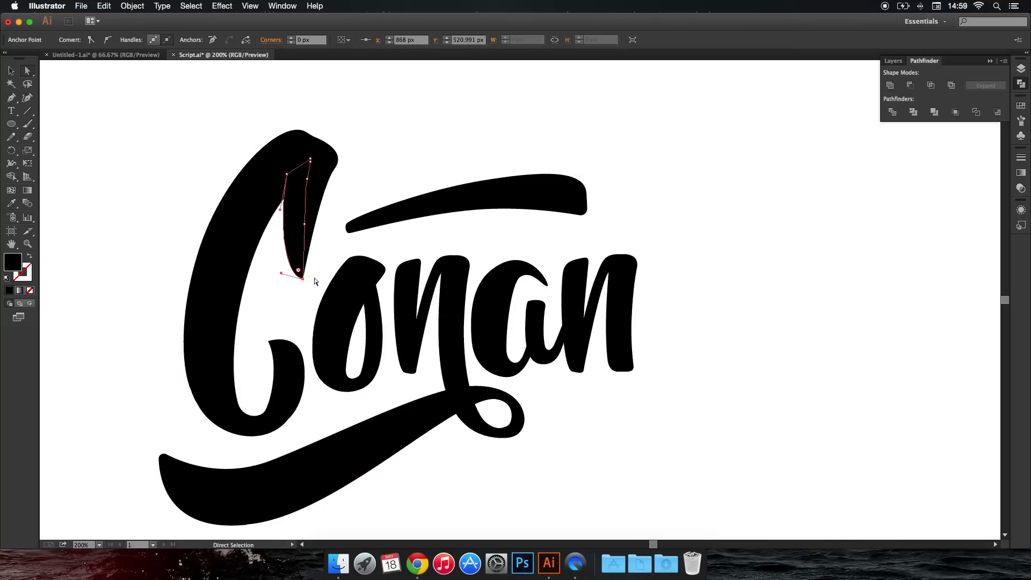
click(312, 214)
click(895, 85)
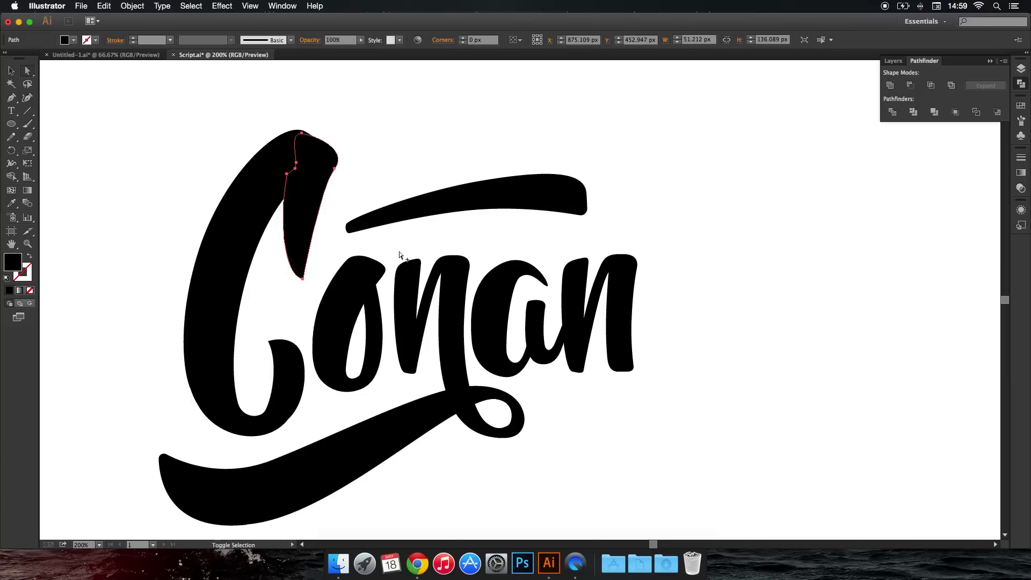
Round the pointed lower tip of the "C"'s short downstroke with a corner radius of about 5.02 px and deselect it.
scroll(403, 253, up, 2)
click(207, 306)
drag(203, 297, 203, 287)
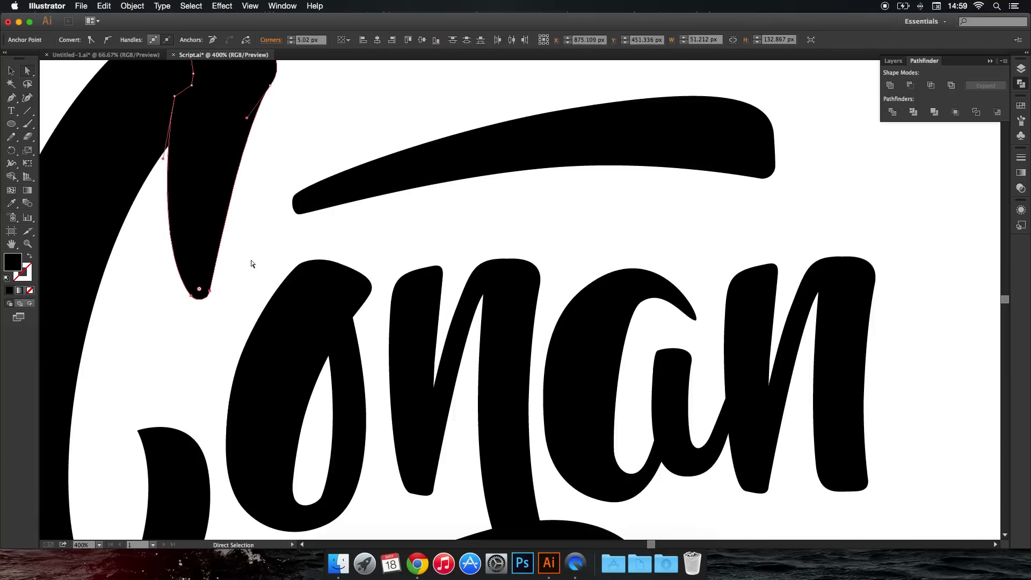
click(253, 260)
scroll(253, 260, down, 5)
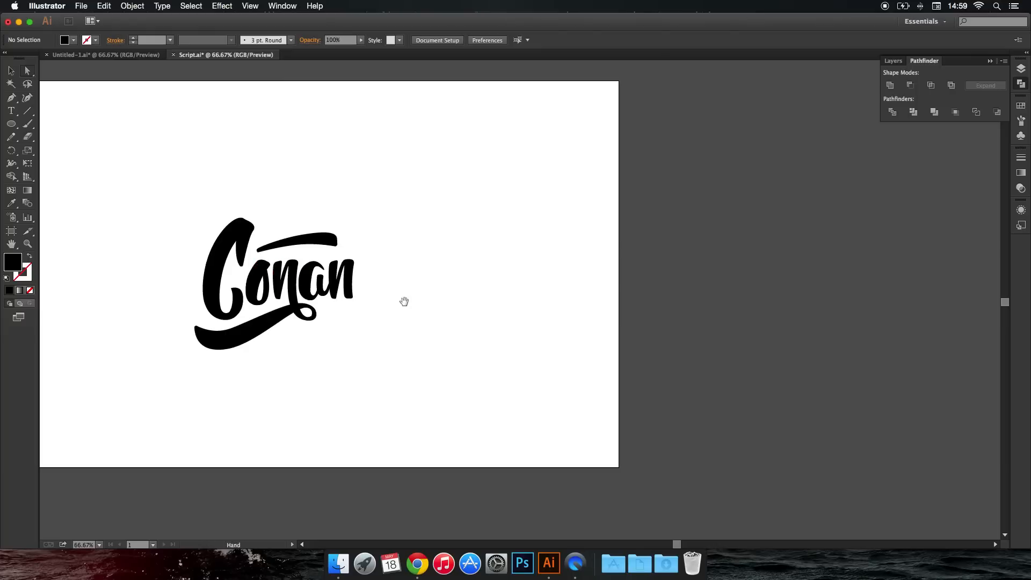
drag(403, 302, 501, 291)
scroll(462, 292, up, 1)
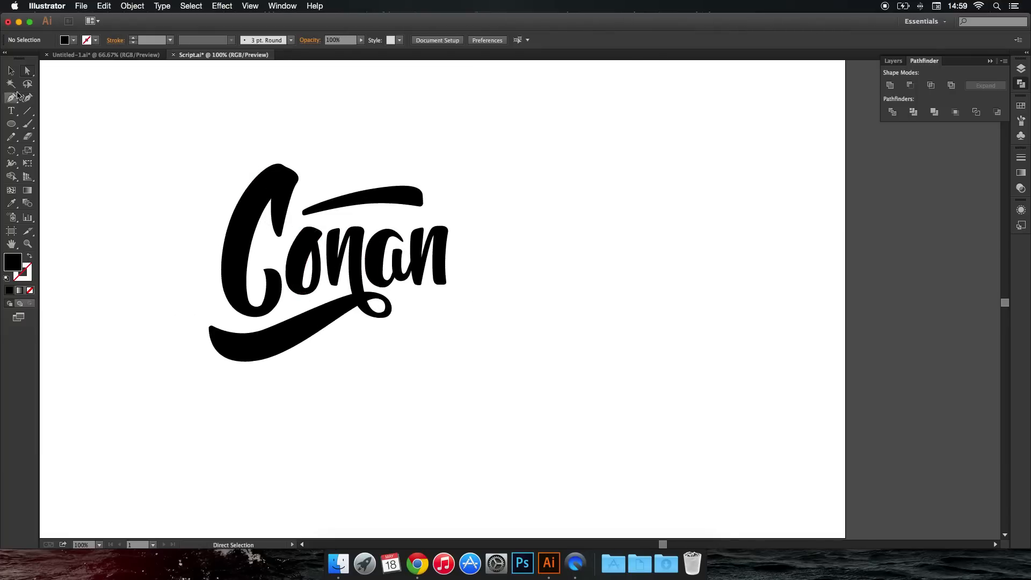
scroll(365, 259, up, 4)
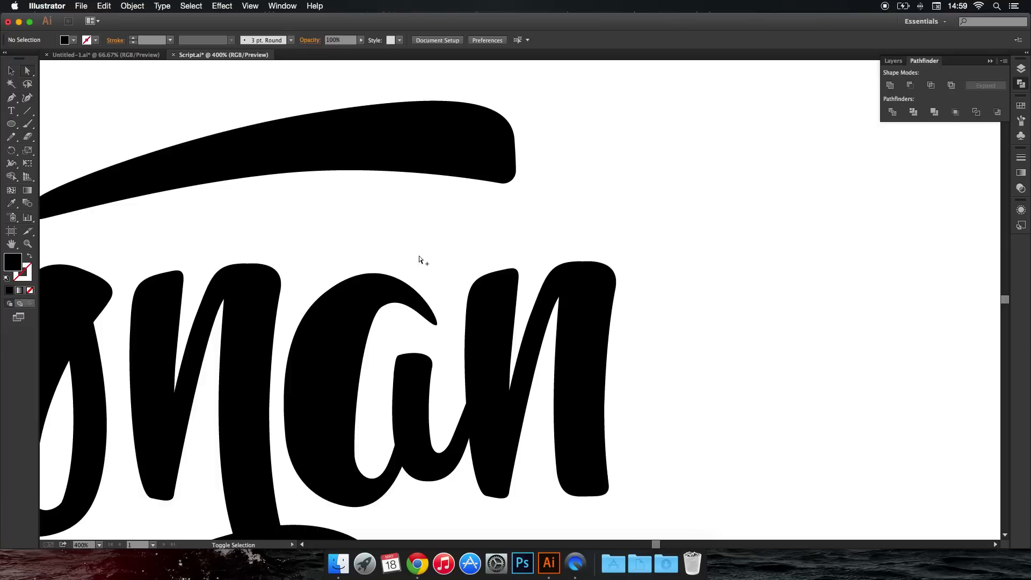
click(436, 324)
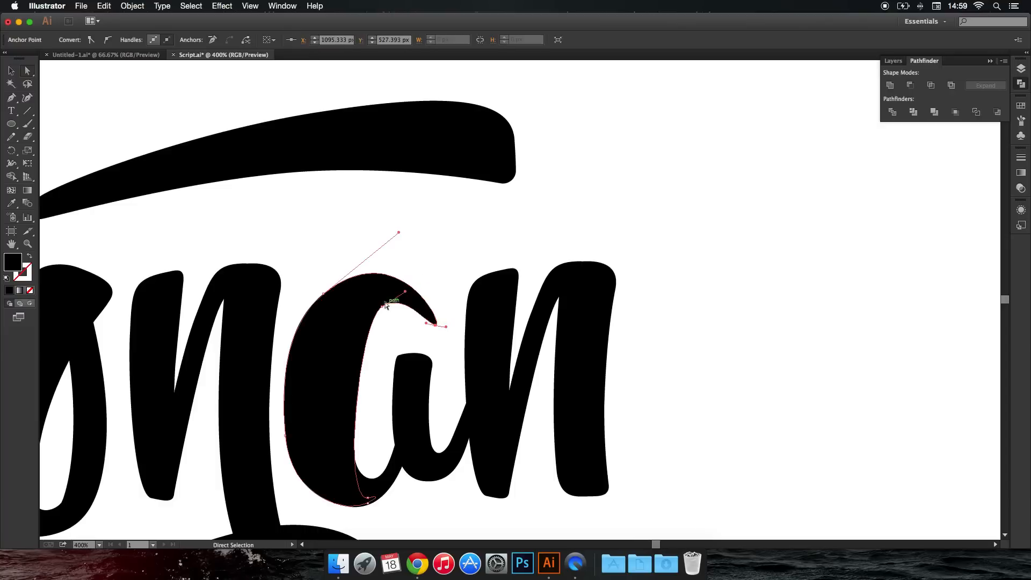
super+click(335, 256)
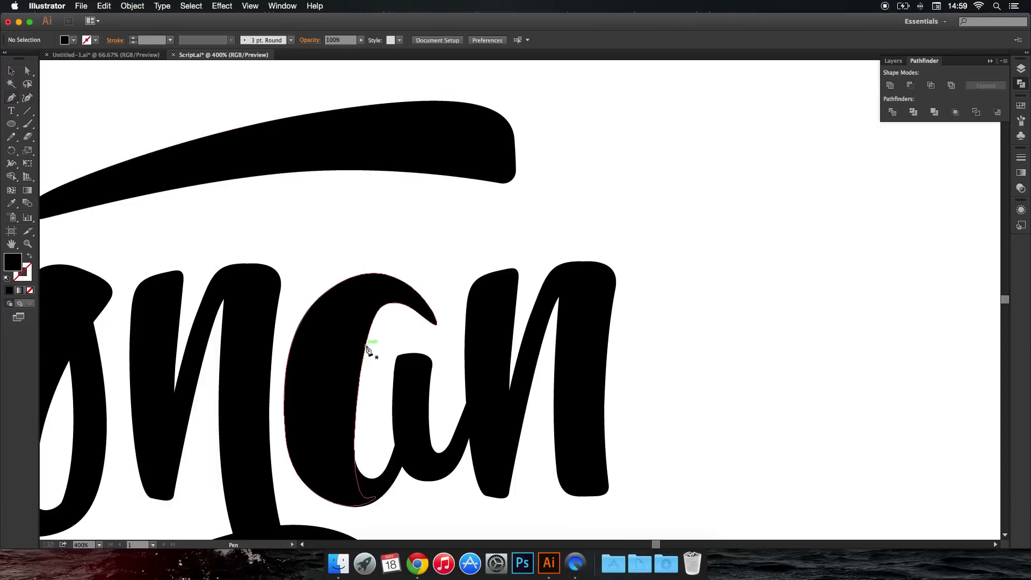
Draw a closed Pen shape along the top of the "a"'s inner opening to smooth its curve, and deselect it.
drag(380, 310, 445, 332)
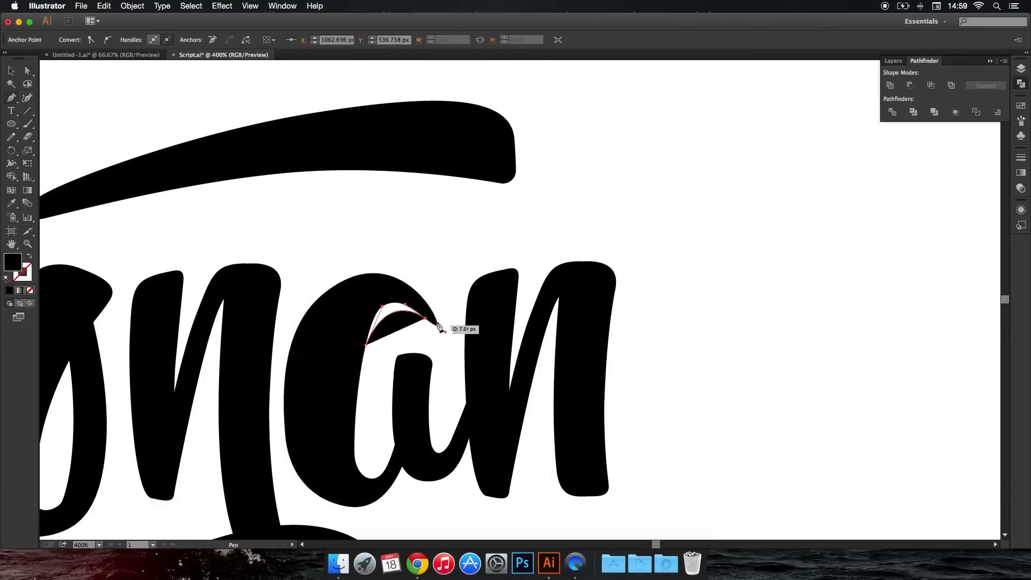
click(408, 294)
click(389, 286)
click(373, 291)
drag(354, 304, 346, 342)
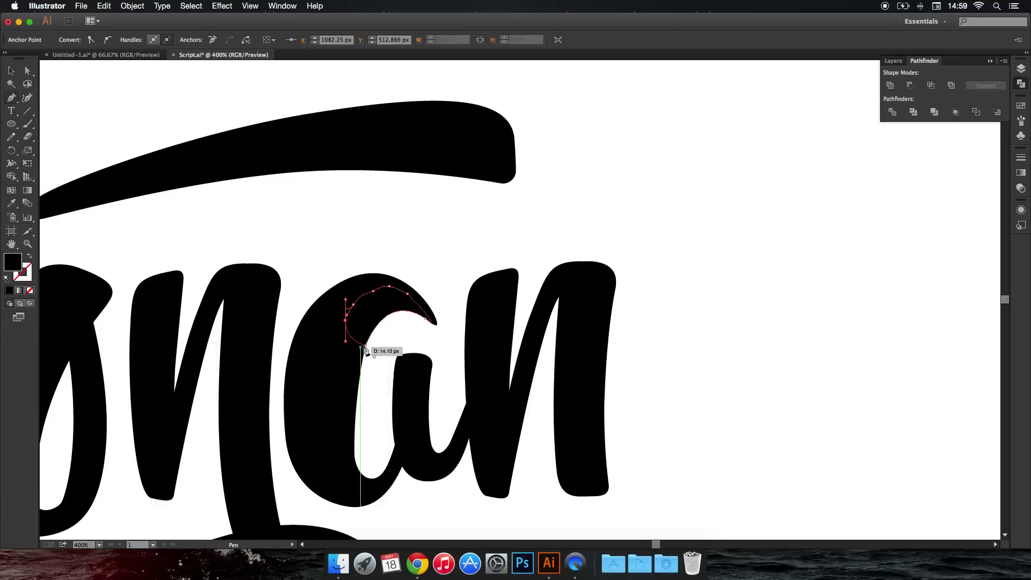
click(367, 345)
super+click(388, 344)
scroll(390, 344, down, 6)
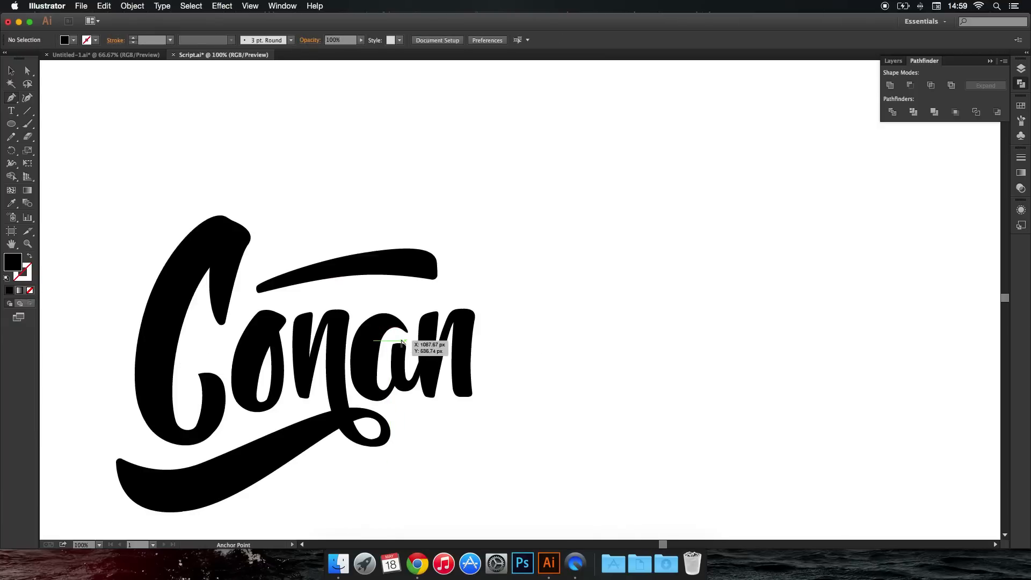
drag(474, 283, 458, 251)
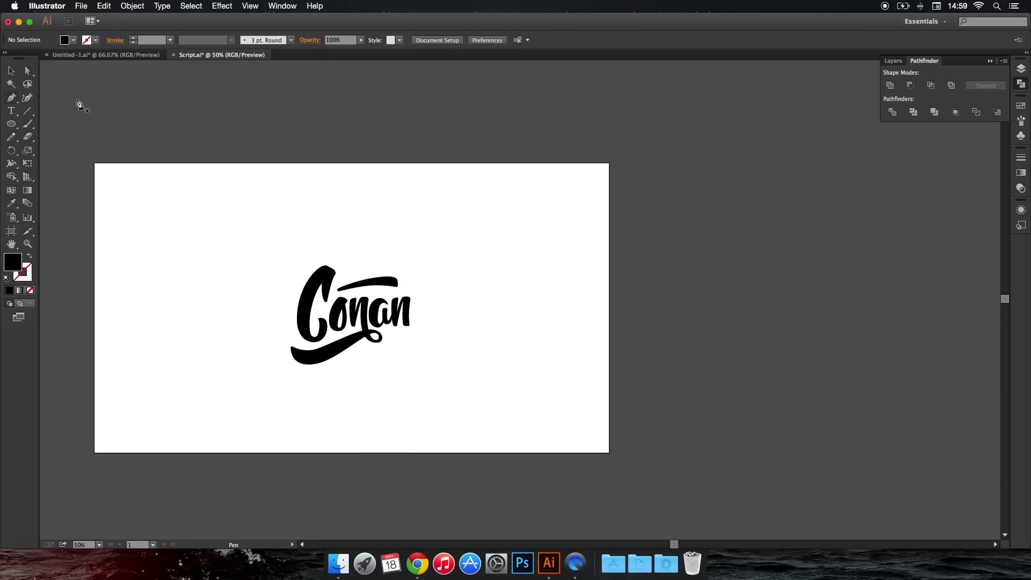
Draw a closed Pen shape along the left edge of the last "n"'s right stem to thicken and curve it, and deselect it.
click(11, 111)
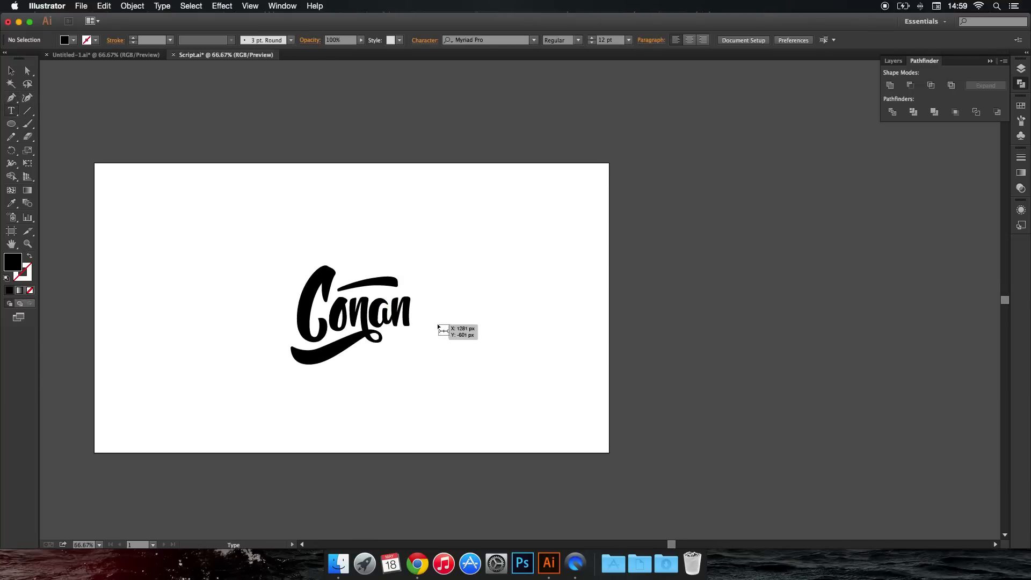
scroll(449, 334, up, 3)
scroll(345, 308, up, 3)
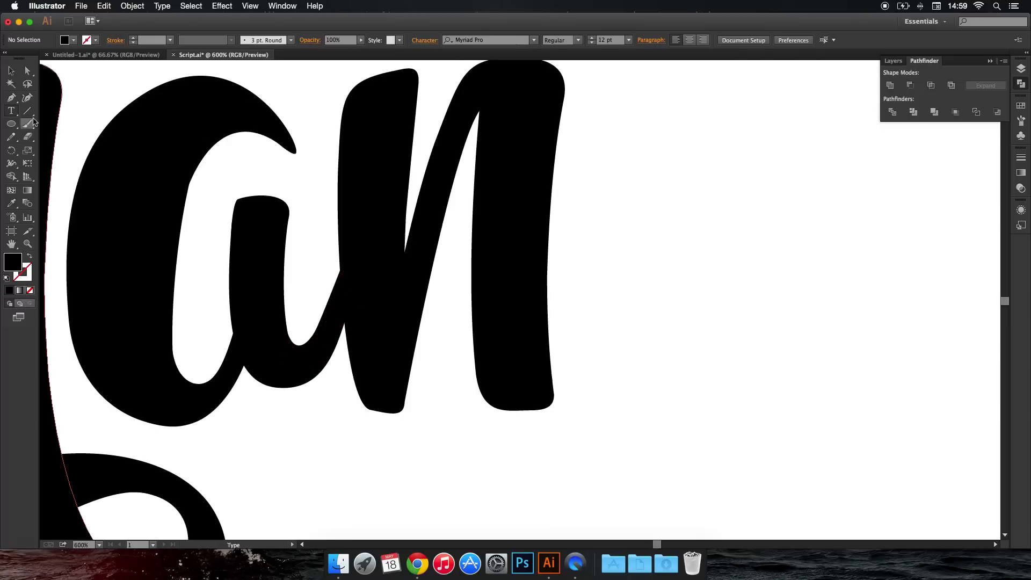
key(p)
click(479, 111)
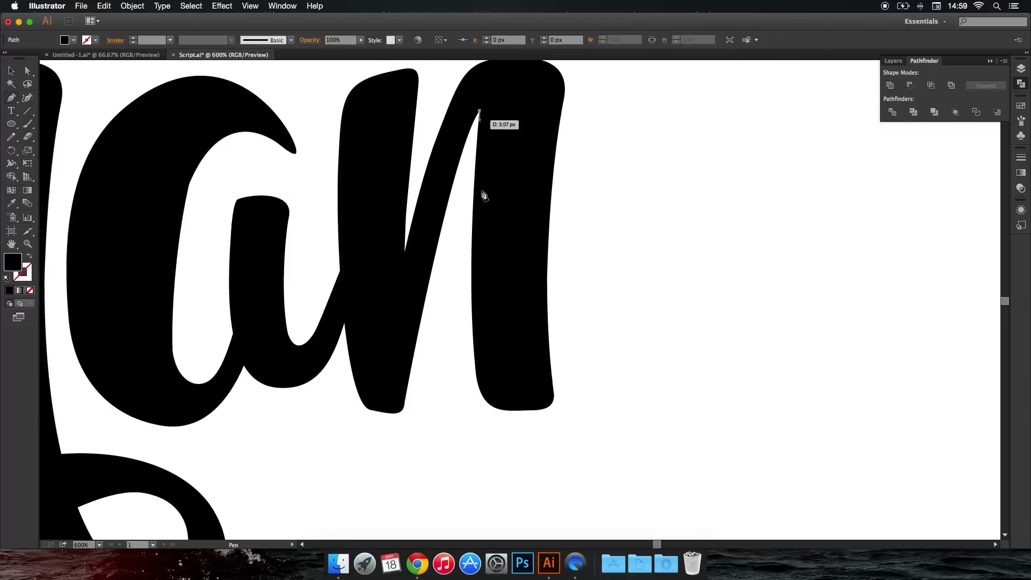
drag(507, 410, 601, 419)
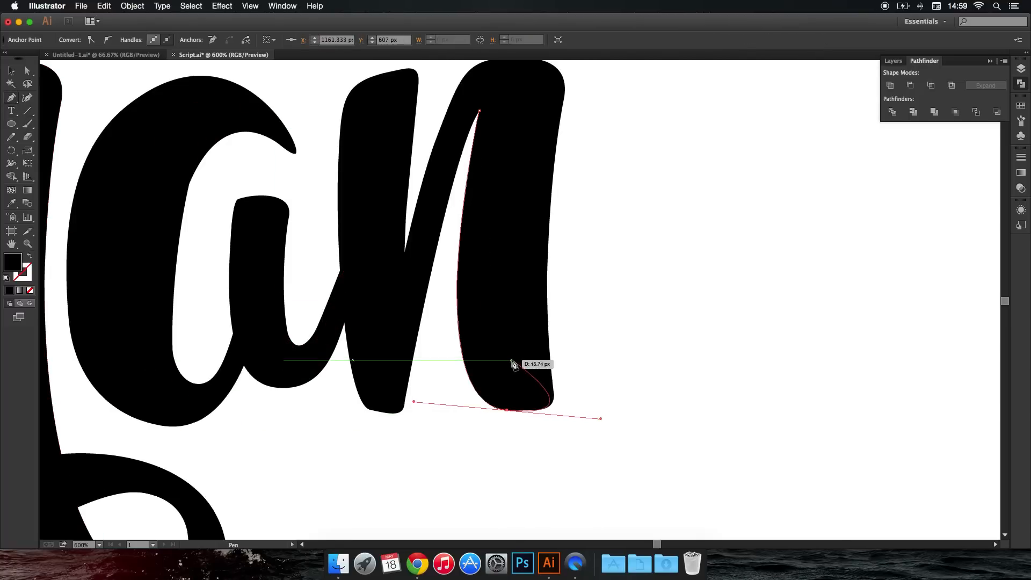
click(504, 332)
drag(497, 213, 505, 190)
click(479, 111)
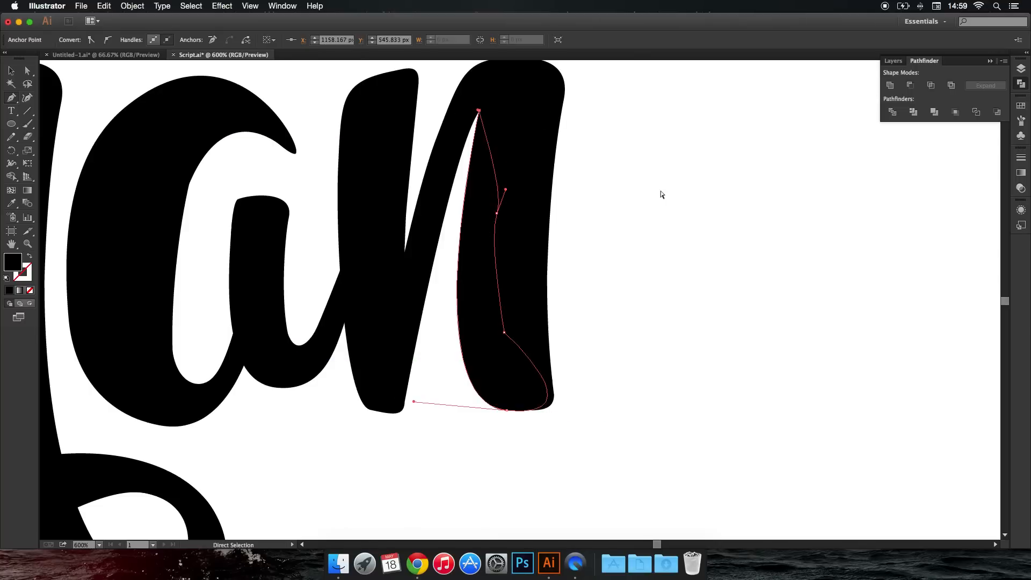
super+click(660, 194)
Draw a closed Pen shape at the lower right of the last "n" so its foot flares outward to a point.
scroll(653, 222, down, 4)
drag(695, 238, 592, 209)
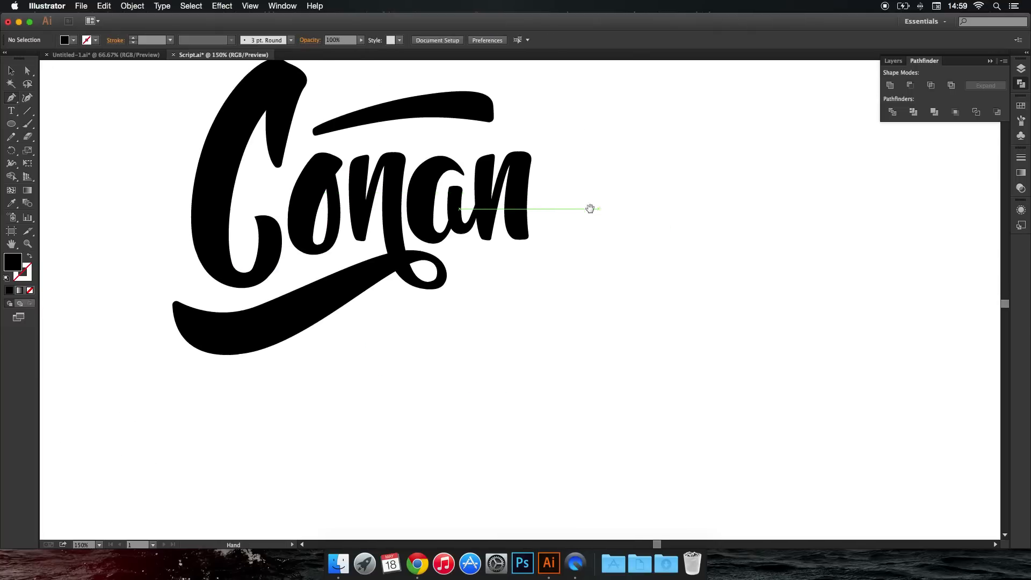
scroll(527, 236, up, 5)
drag(528, 173, 535, 202)
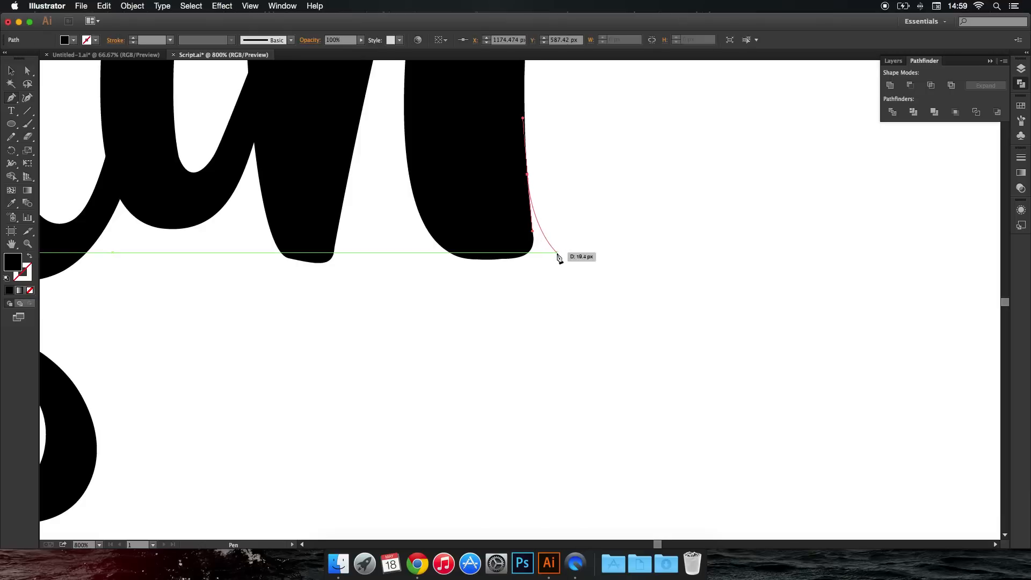
drag(557, 252, 424, 238)
click(480, 168)
click(527, 174)
super+click(572, 200)
drag(582, 190, 552, 357)
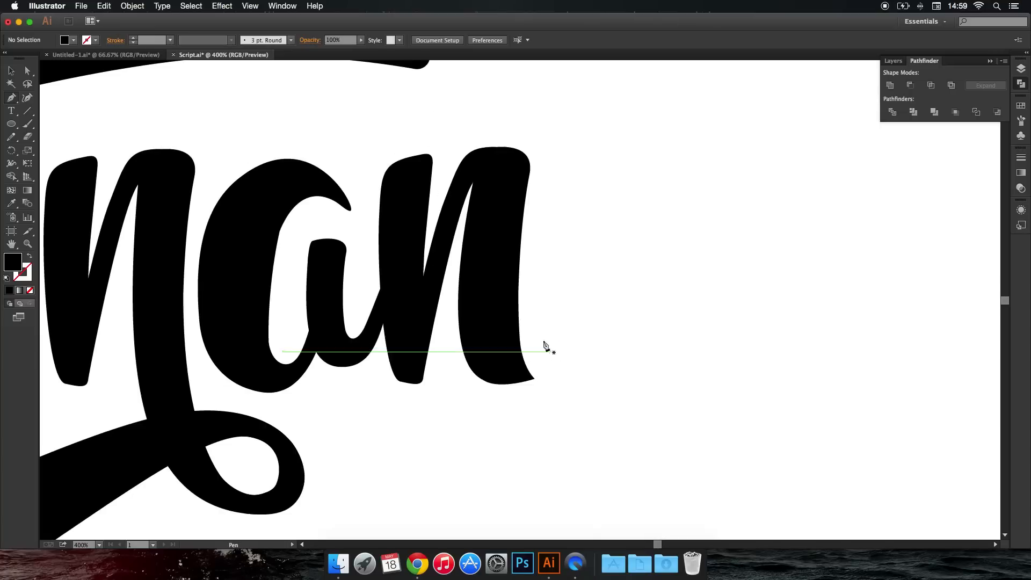
Round the pointed tip of the last "n"'s flared foot slightly and deselect it.
click(28, 70)
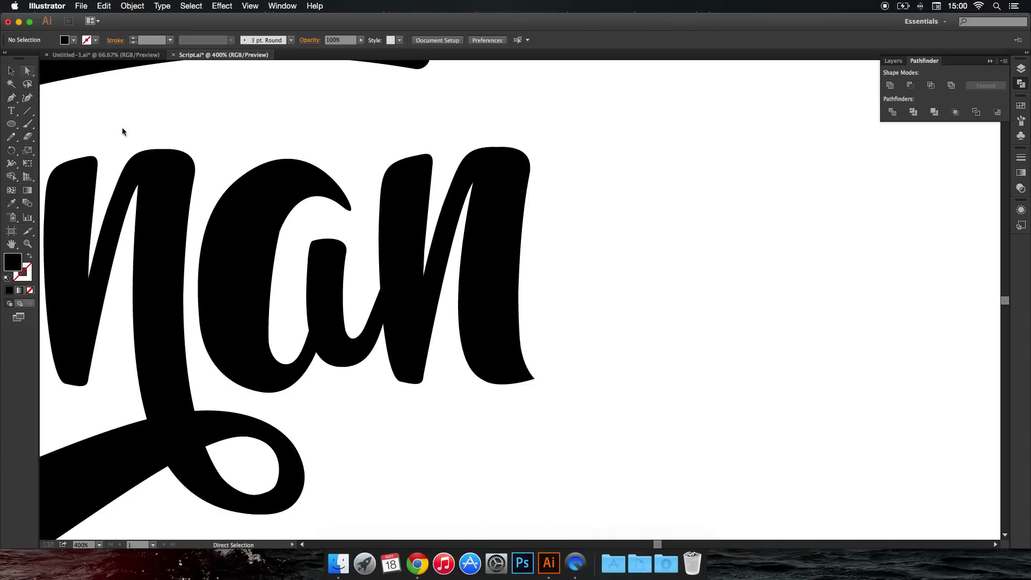
click(529, 379)
drag(531, 381, 527, 375)
click(563, 387)
scroll(565, 387, down, 8)
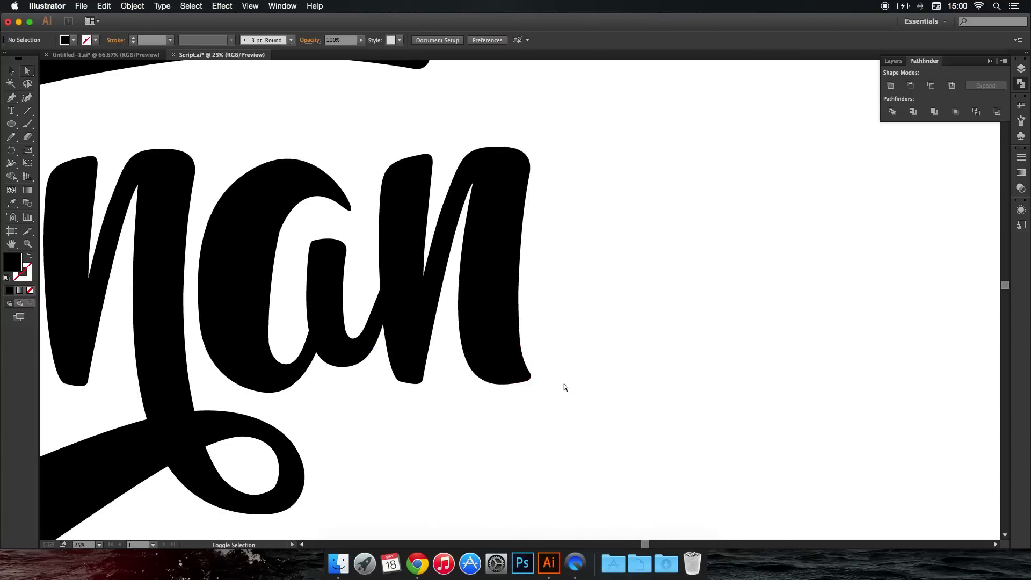
Lasso all the shapes of the "C" and unite them with Pathfinder.
scroll(581, 383, up, 5)
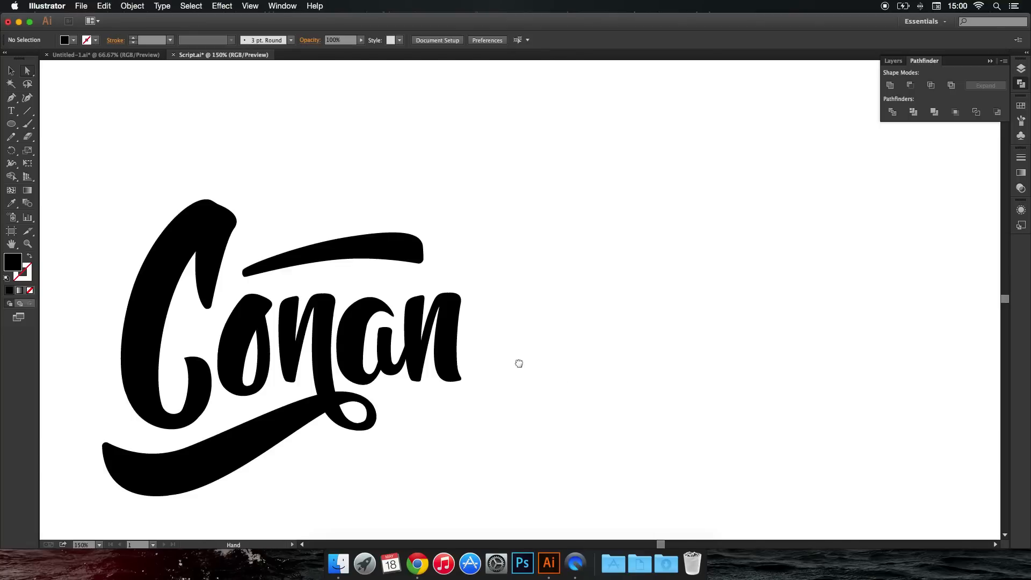
drag(518, 363, 552, 338)
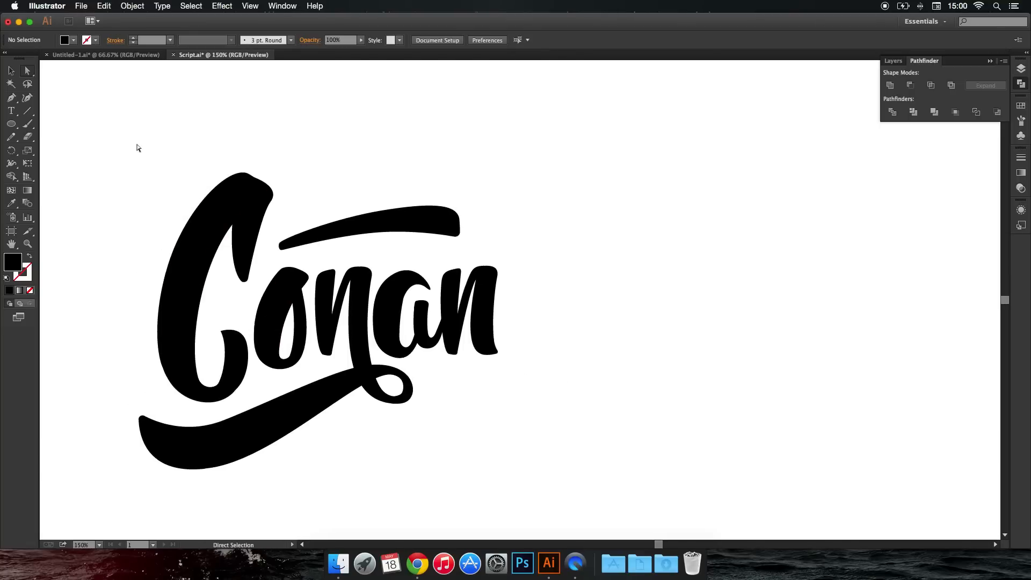
key(q)
mouse_move(283, 184)
mouse_down()
mouse_move(232, 164)
mouse_move(158, 205)
mouse_move(137, 289)
mouse_move(164, 397)
mouse_up()
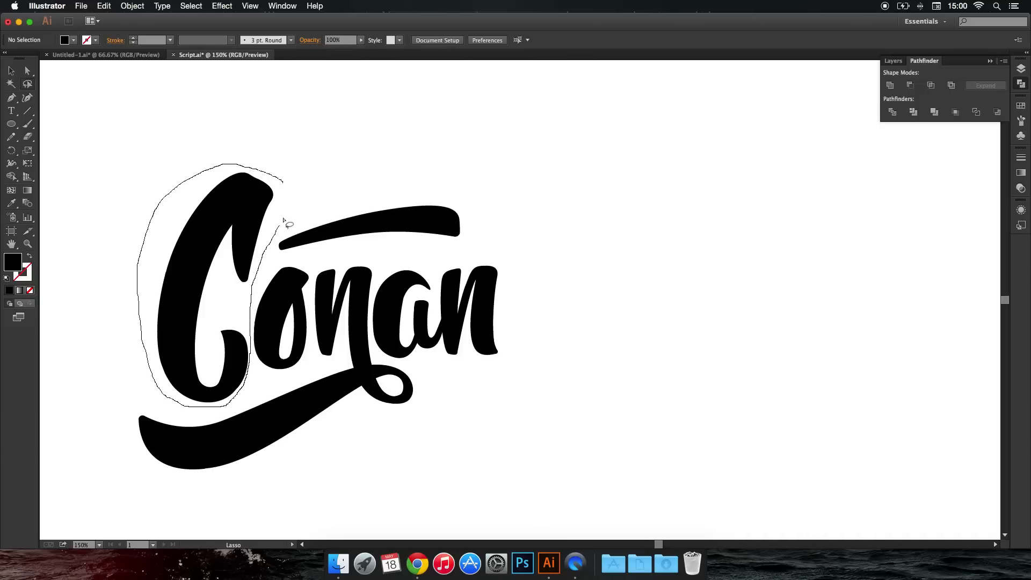
drag(285, 184, 276, 199)
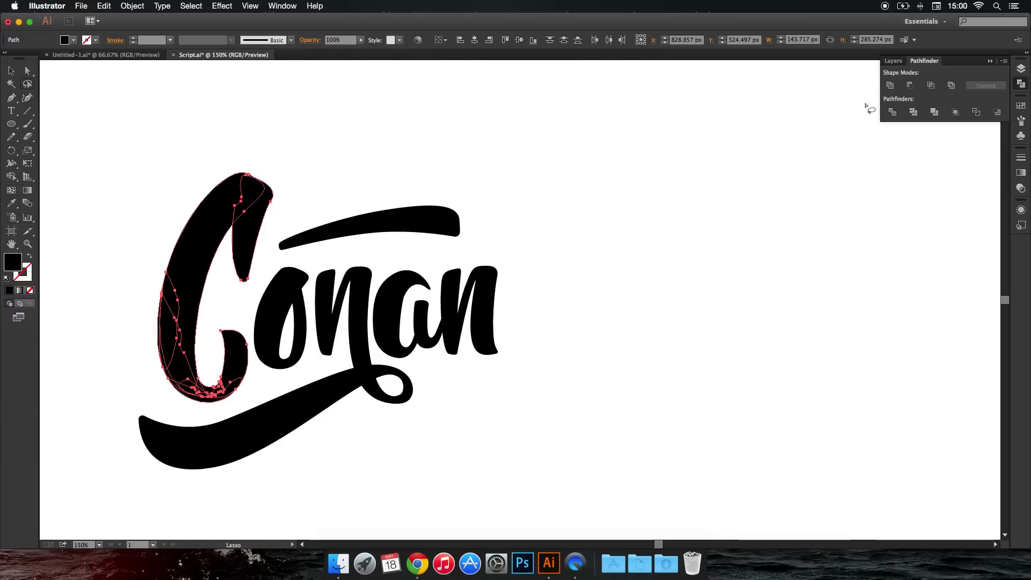
click(890, 86)
Rotate the "C" slightly clockwise, nudge it a little to the right, and deselect it.
click(27, 71)
click(12, 71)
click(261, 247)
click(250, 239)
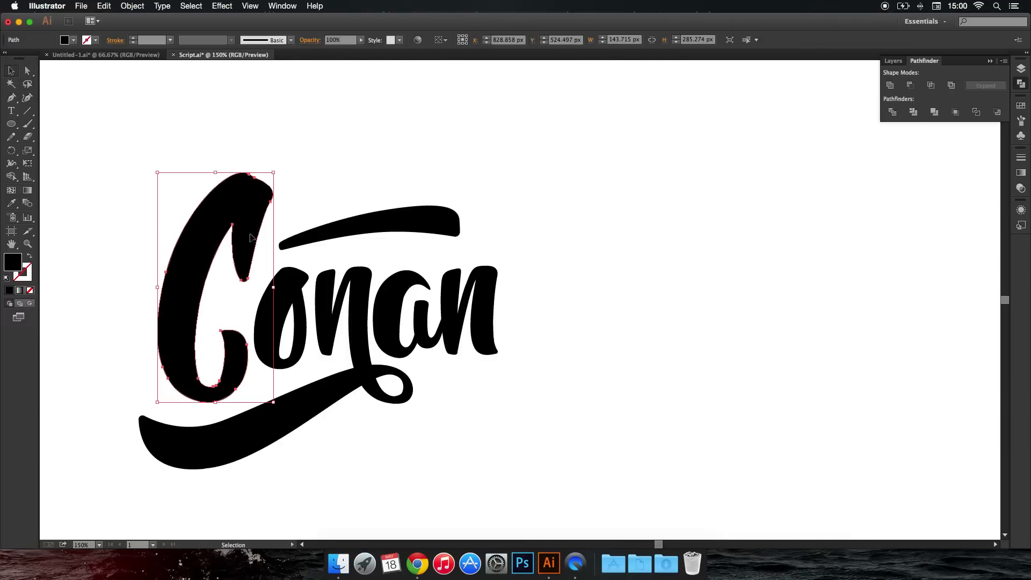
drag(278, 175, 282, 173)
key(Right)
key(Right)
key(Right)
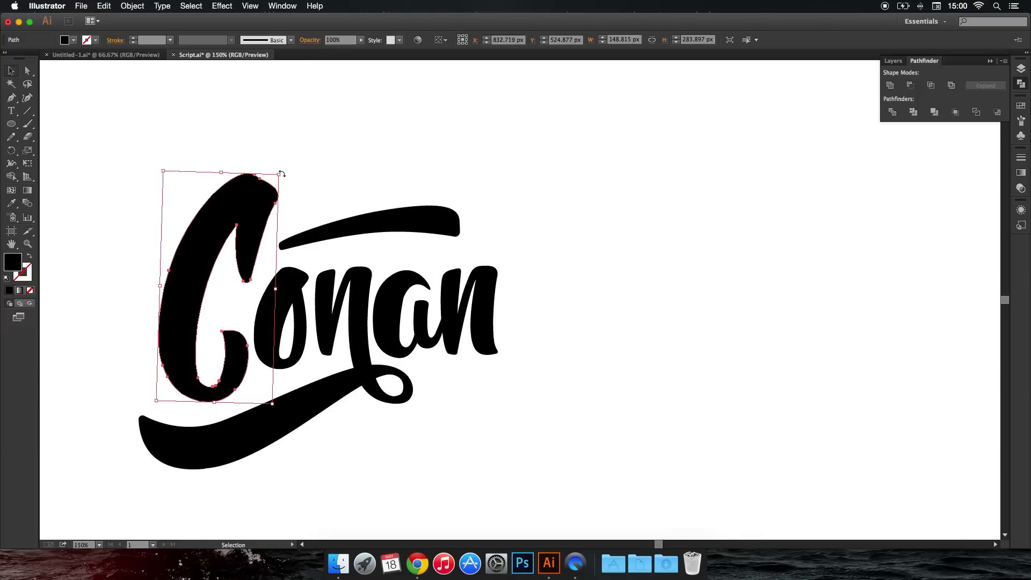
drag(281, 170, 281, 168)
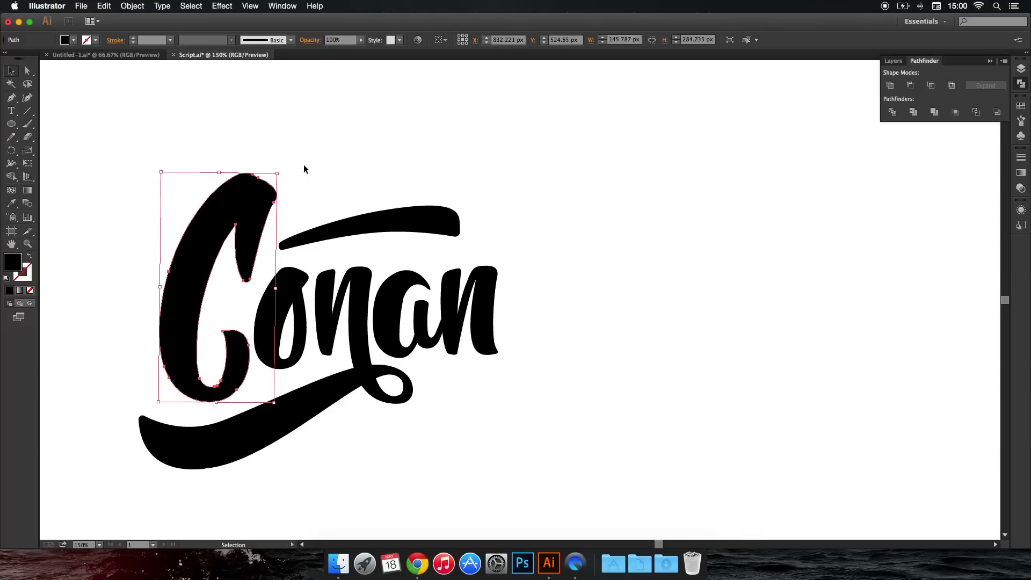
click(352, 171)
Move the swash above the "onan" letters slightly down and deselect it.
drag(398, 218, 398, 224)
click(539, 195)
key(super+0)
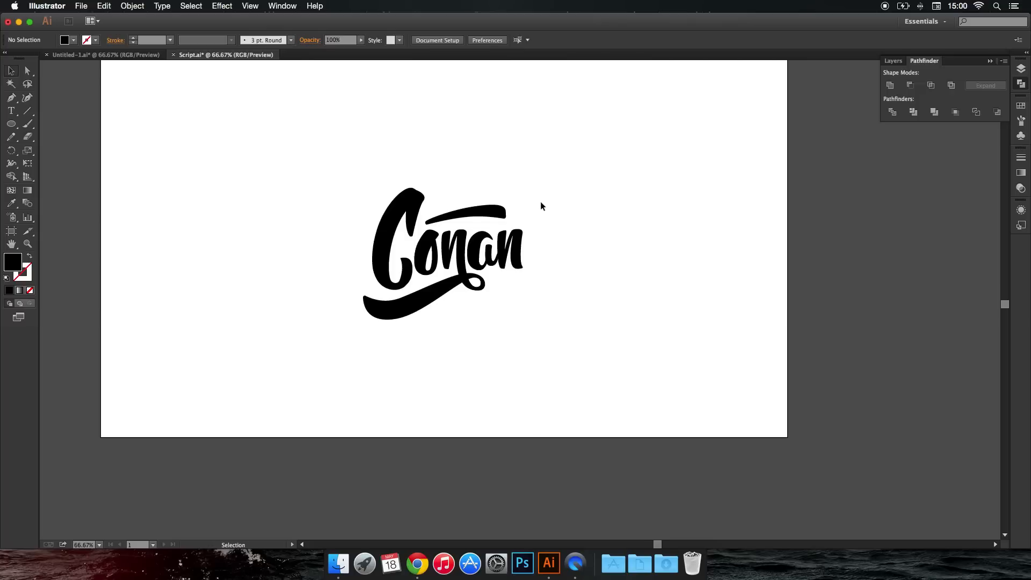
Draw a closed Pen shape over the dent at the top of the "C" to smooth its outer edge, and deselect it.
key(super+1)
click(27, 98)
click(13, 99)
scroll(336, 176, up, 8)
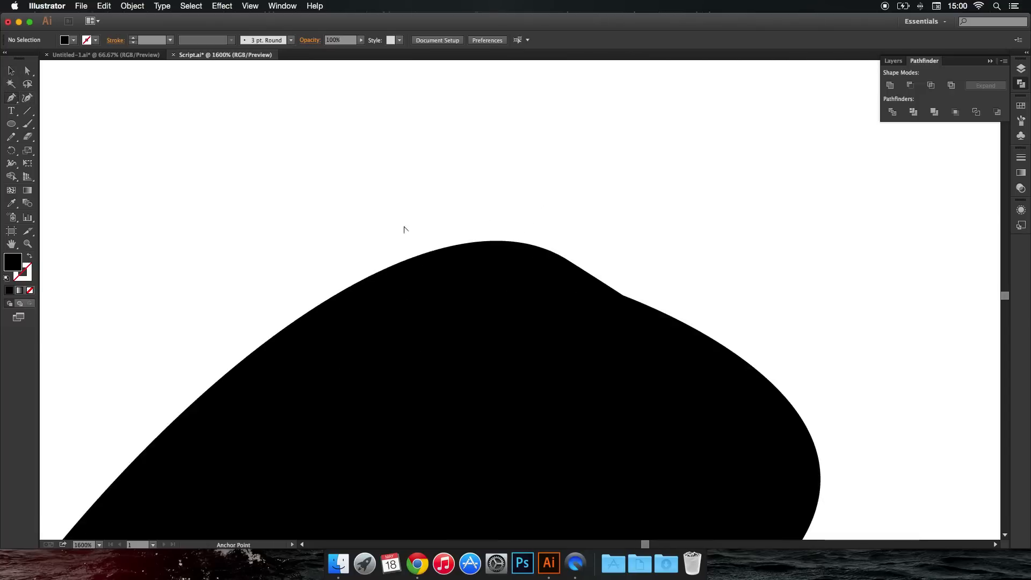
scroll(403, 228, up, 2)
drag(679, 281, 290, 134)
drag(386, 194, 465, 230)
drag(679, 355, 490, 370)
drag(455, 361, 341, 268)
drag(343, 269, 342, 255)
click(374, 189)
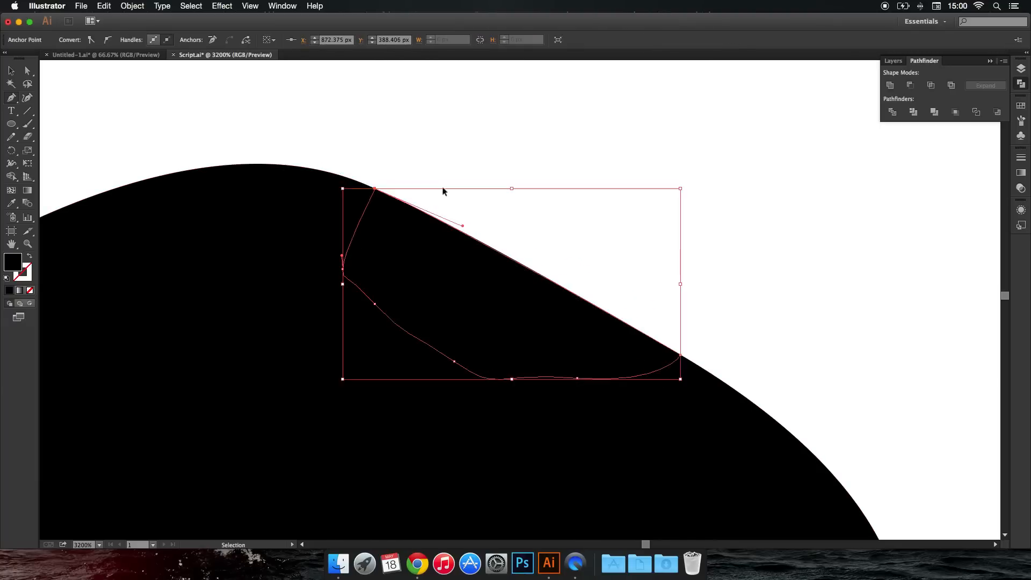
click(447, 192)
Select all the "Conan" lettering and swashes, change their fill from black to a golden tan, and deselect them.
scroll(452, 196, down, 12)
scroll(584, 488, up, 2)
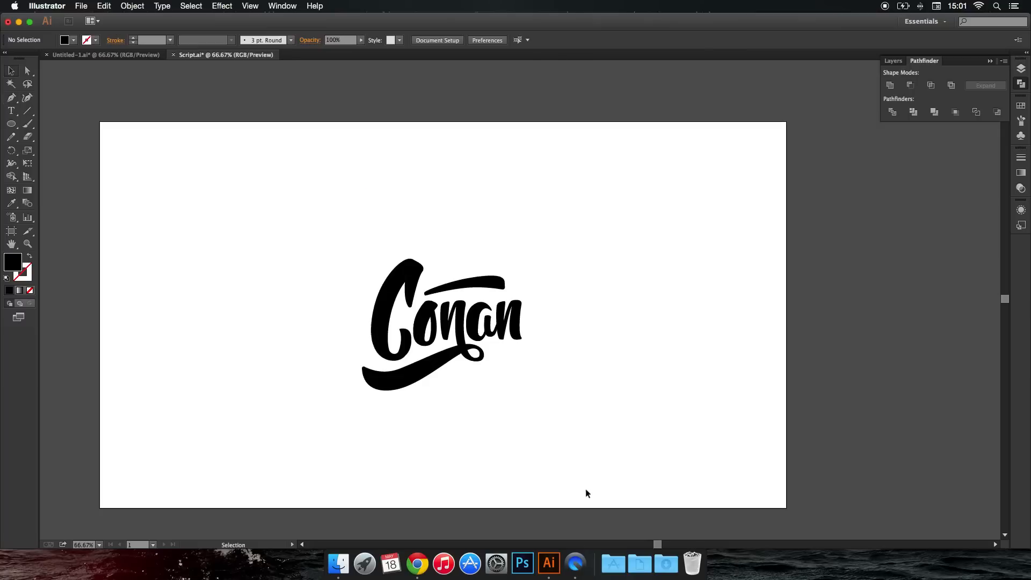
drag(307, 208, 562, 399)
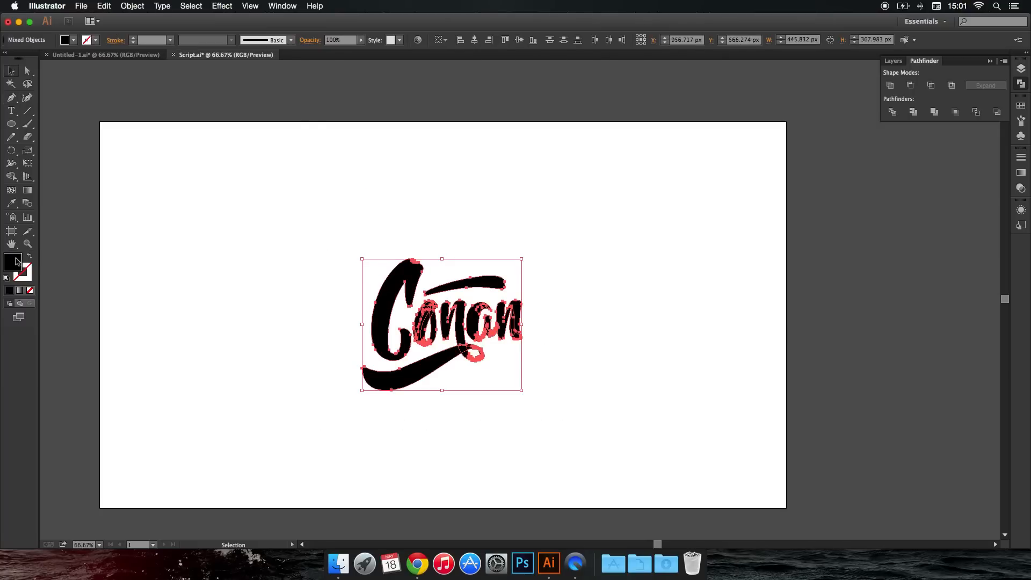
double_click(13, 261)
drag(75, 121, 65, 111)
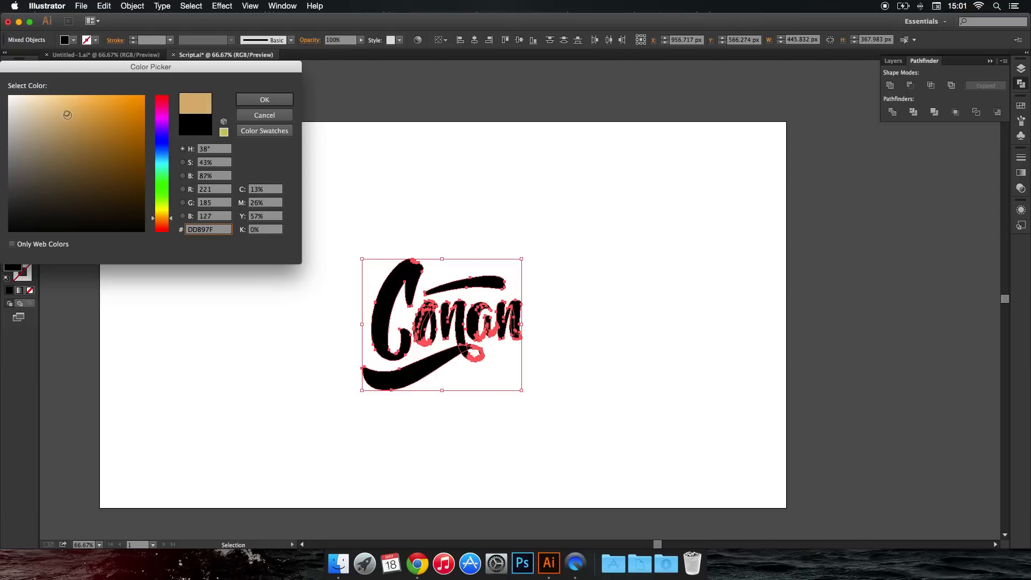
click(265, 100)
click(325, 118)
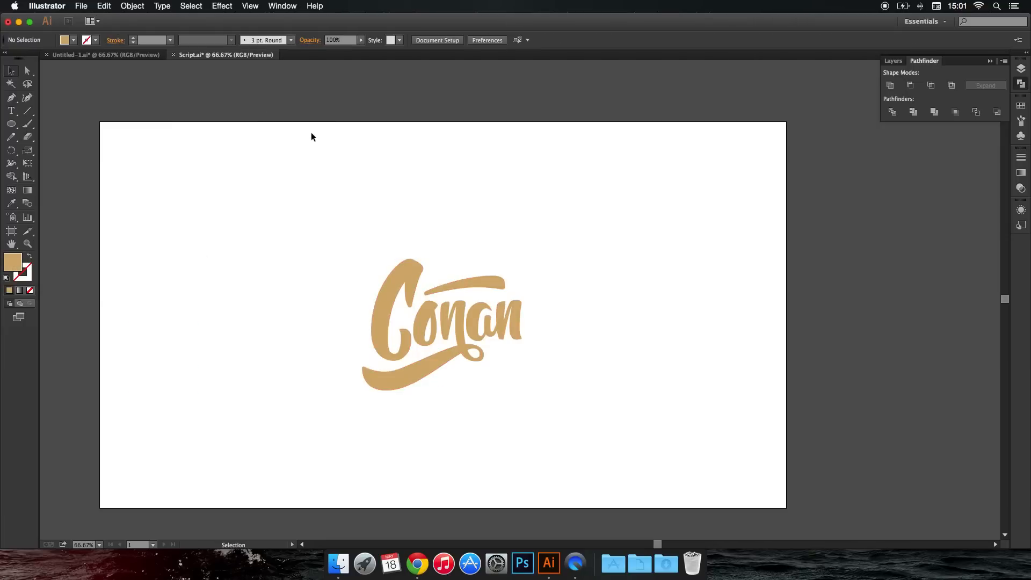
scroll(327, 163, down, 5)
scroll(336, 165, up, 1)
scroll(512, 202, up, 1)
scroll(511, 202, up, 4)
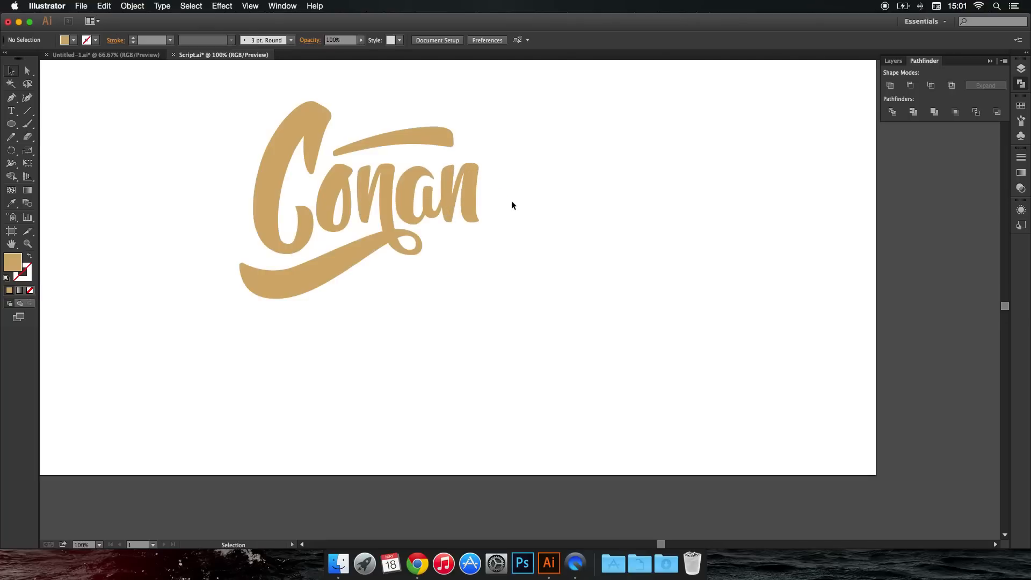
drag(490, 208, 498, 245)
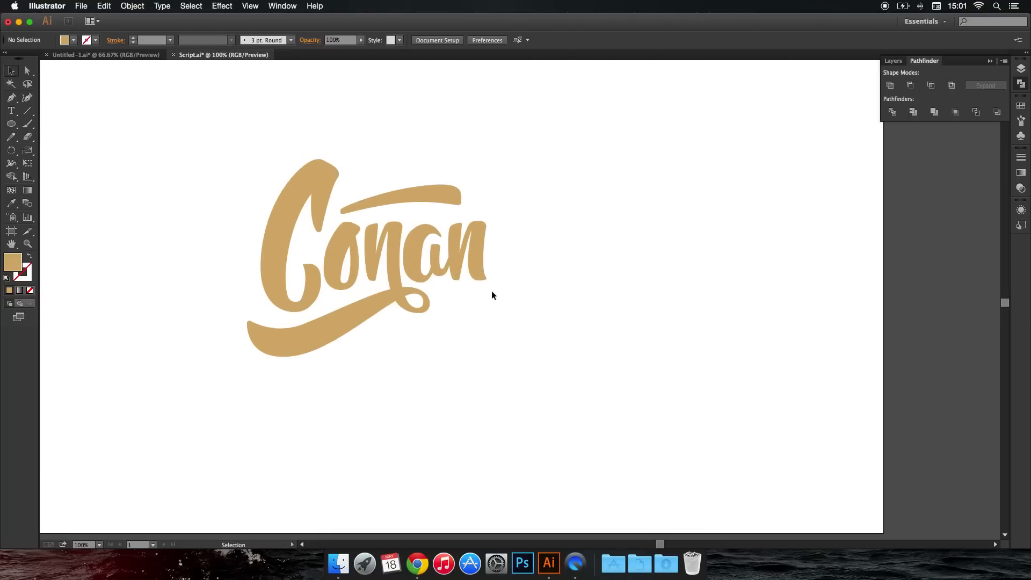
scroll(491, 295, down, 1)
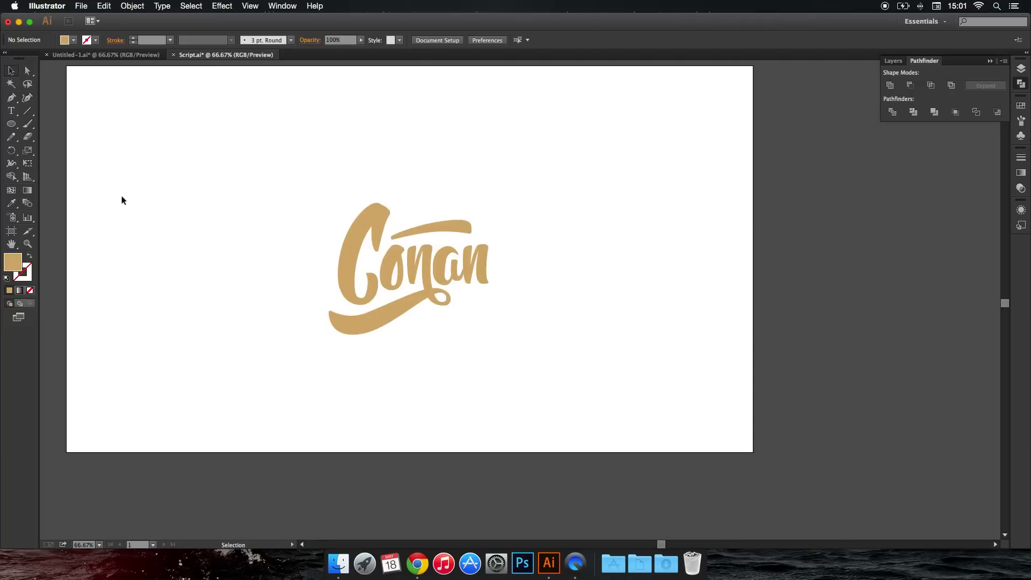
Draw a closed Pen shape along the underside of the lower swash to thicken its wide end, and deselect it.
click(10, 98)
scroll(427, 324, up, 1)
drag(401, 302, 358, 335)
drag(305, 353, 277, 347)
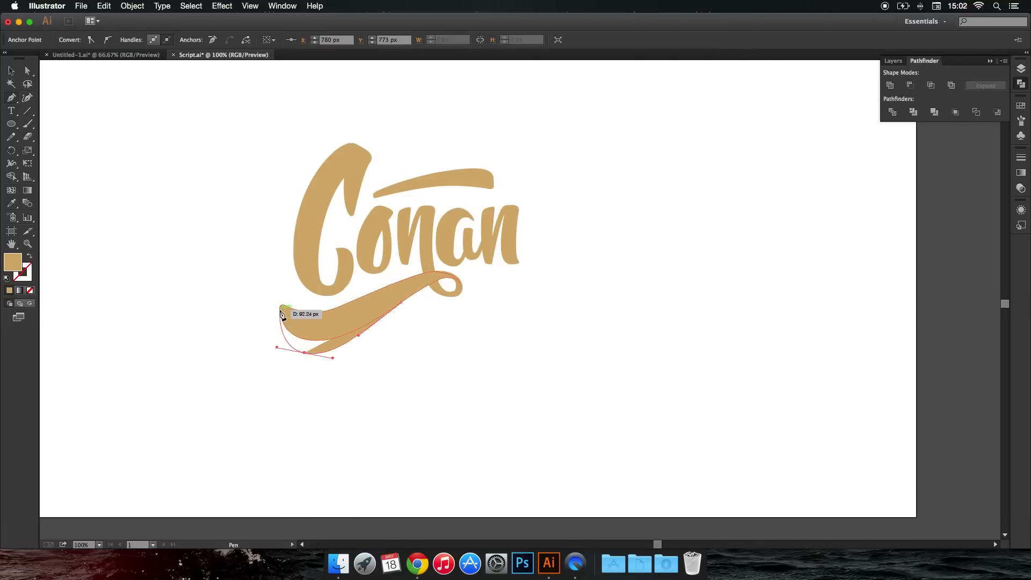
click(279, 309)
click(300, 315)
click(329, 325)
click(335, 325)
click(352, 322)
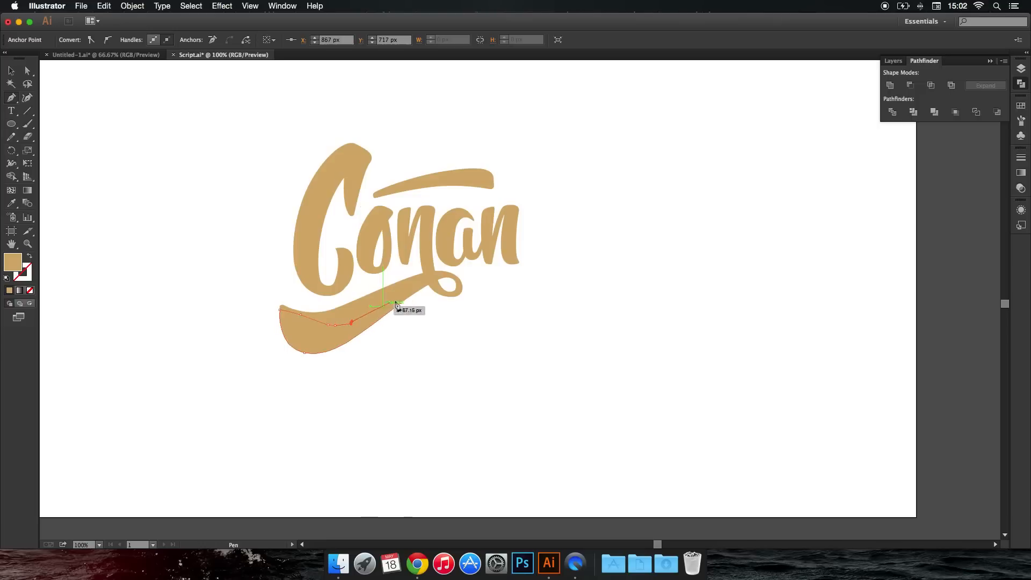
click(403, 304)
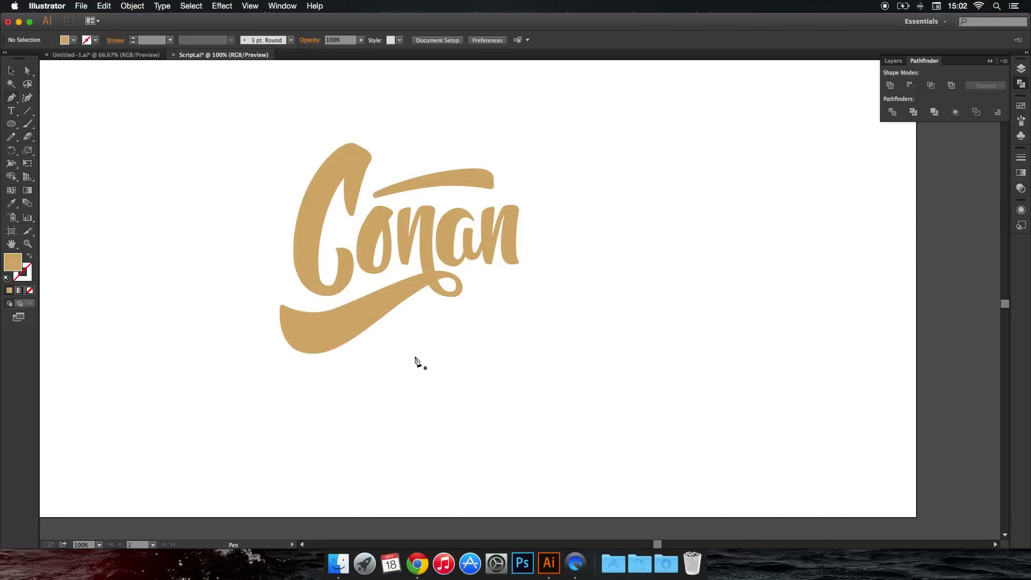
Raise the bottom anchor point of the added lower-swash shape slightly to slim its curve, and deselect it.
key(super+minus)
drag(451, 342, 440, 379)
key(super+plus)
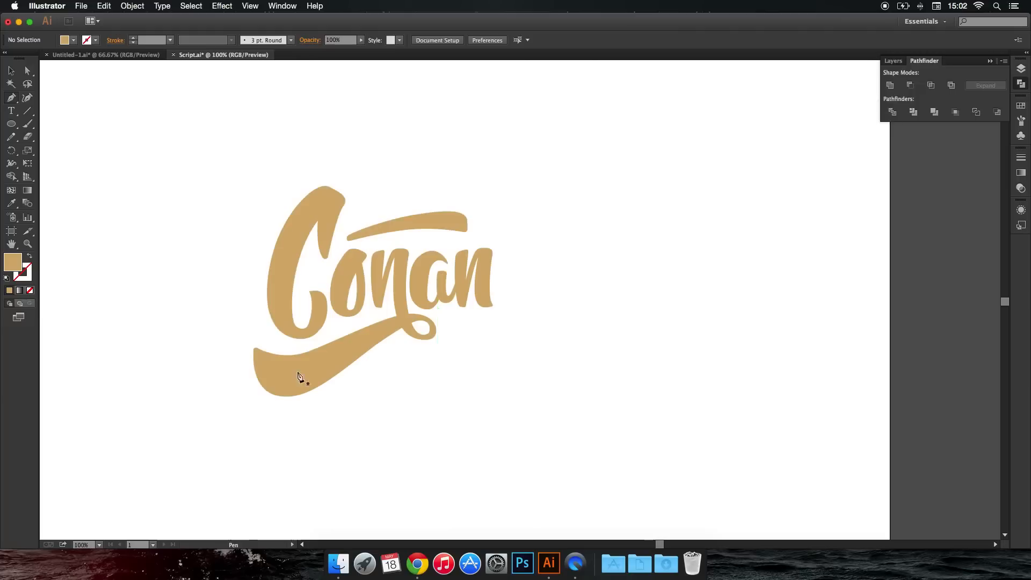
super+click(273, 386)
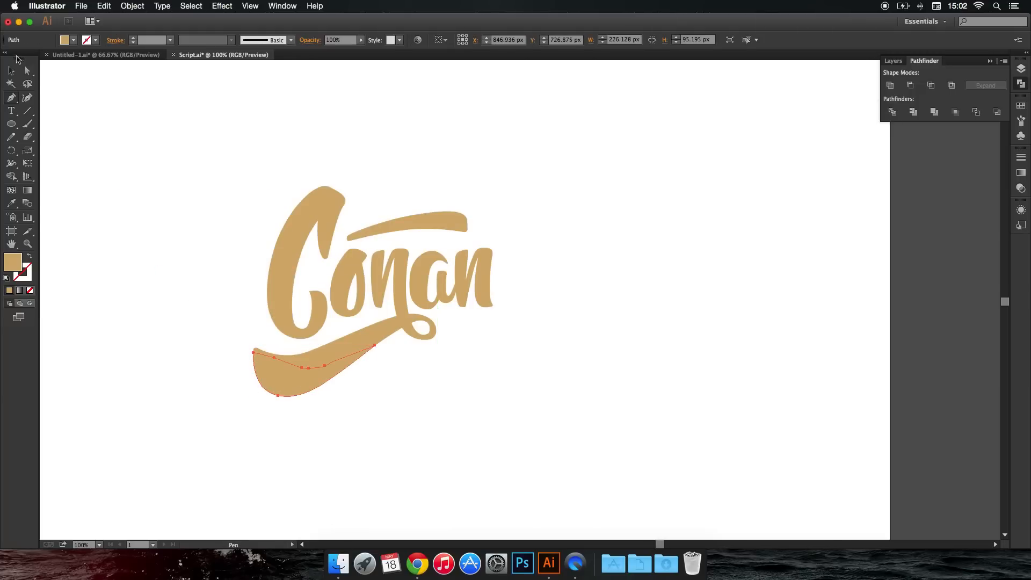
click(27, 71)
click(278, 395)
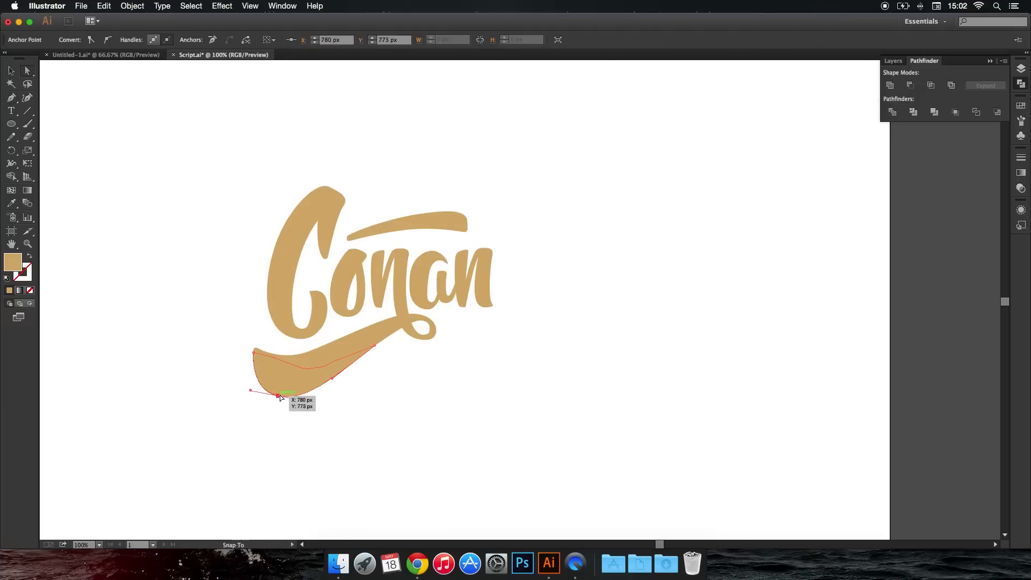
click(290, 416)
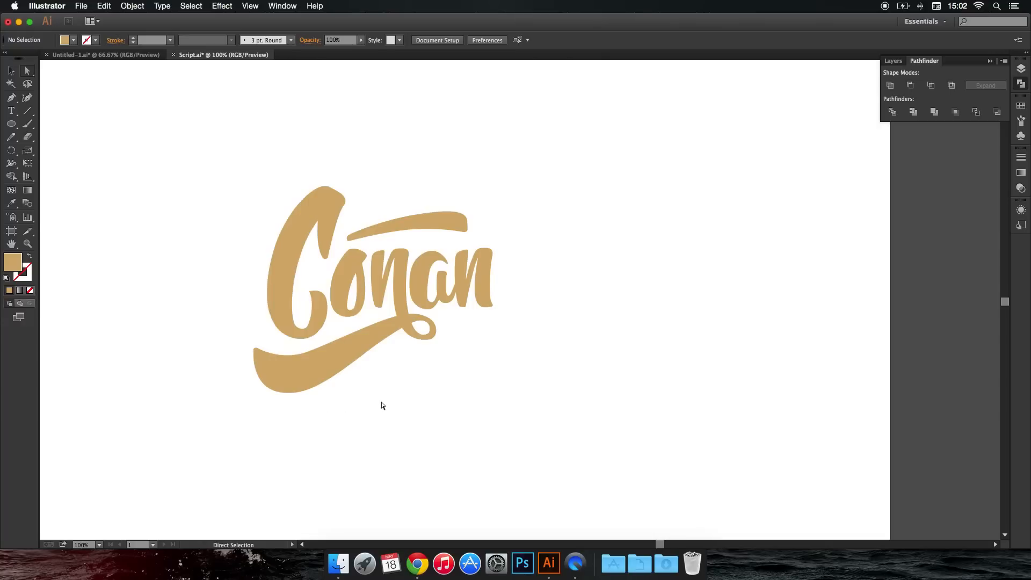
Add a ® symbol as text beside the top of the final "n" and enlarge it to about 34.5 pt.
key(super+minus)
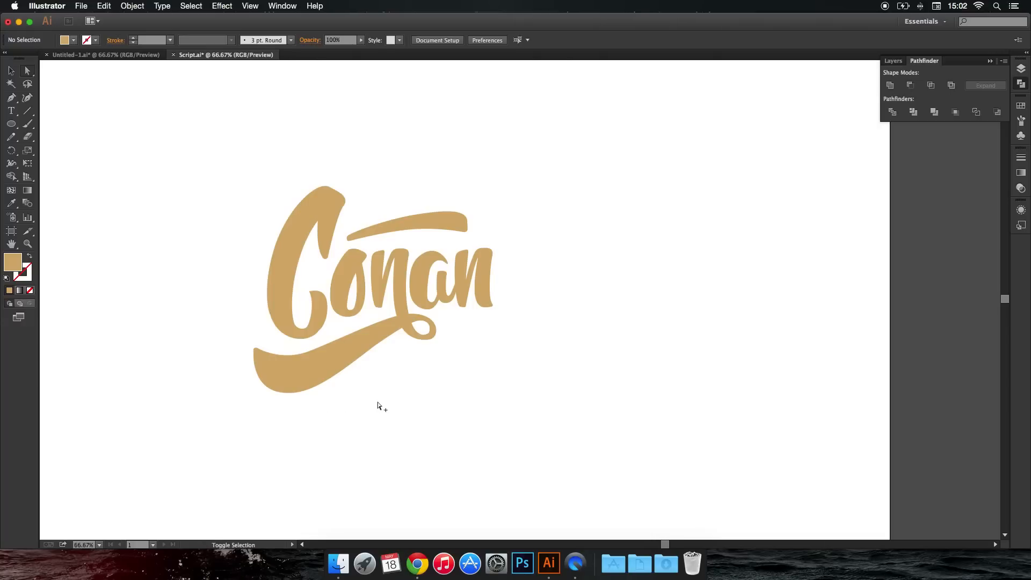
drag(379, 406, 423, 382)
click(11, 110)
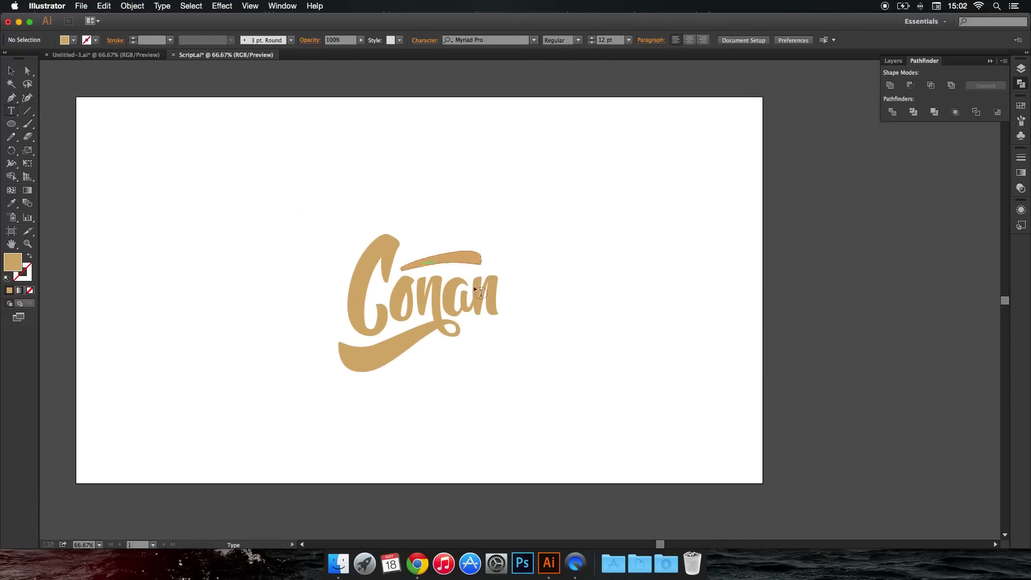
click(505, 281)
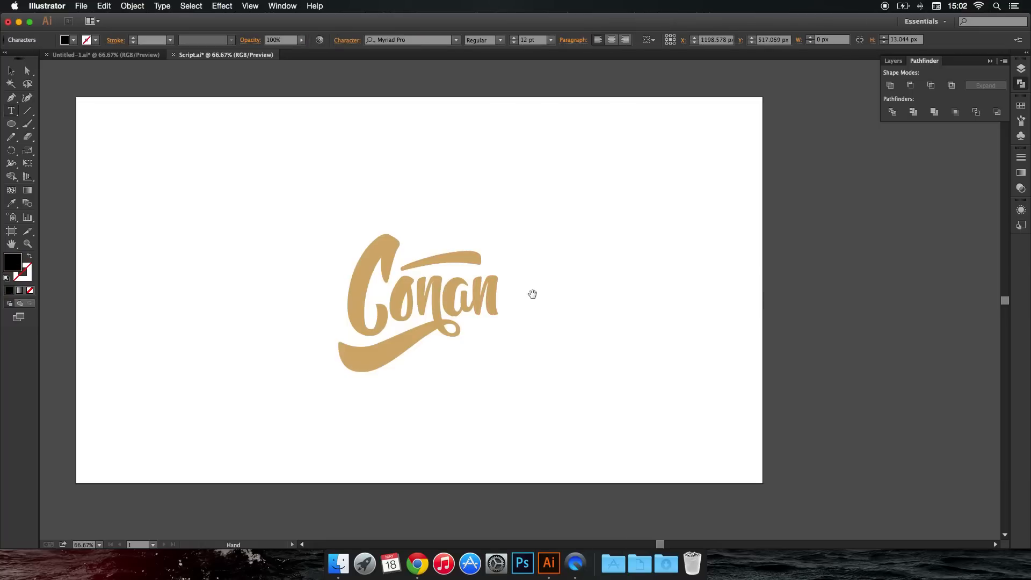
click(11, 70)
scroll(510, 284, up, 3)
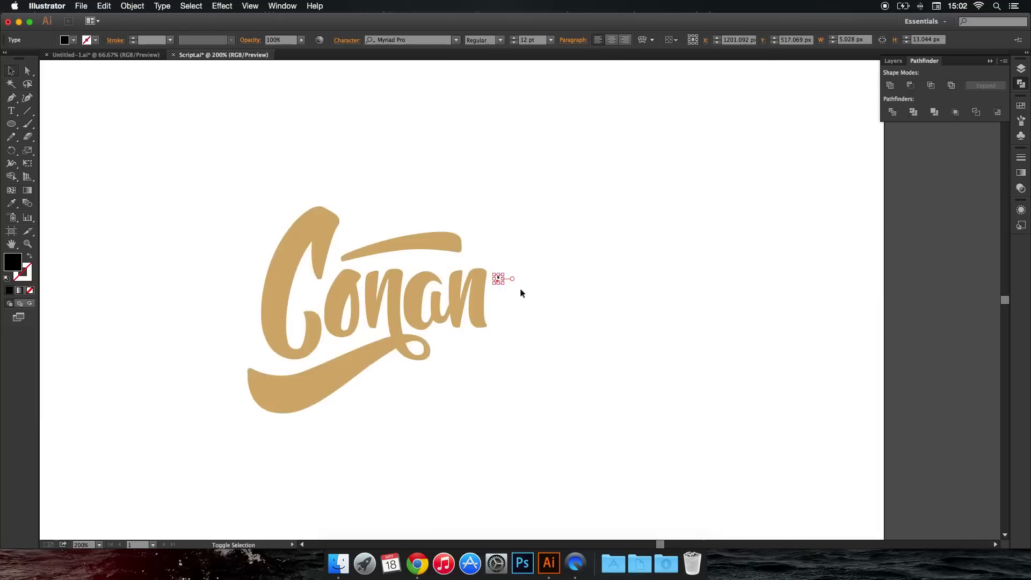
scroll(504, 289, up, 3)
drag(482, 275, 462, 249)
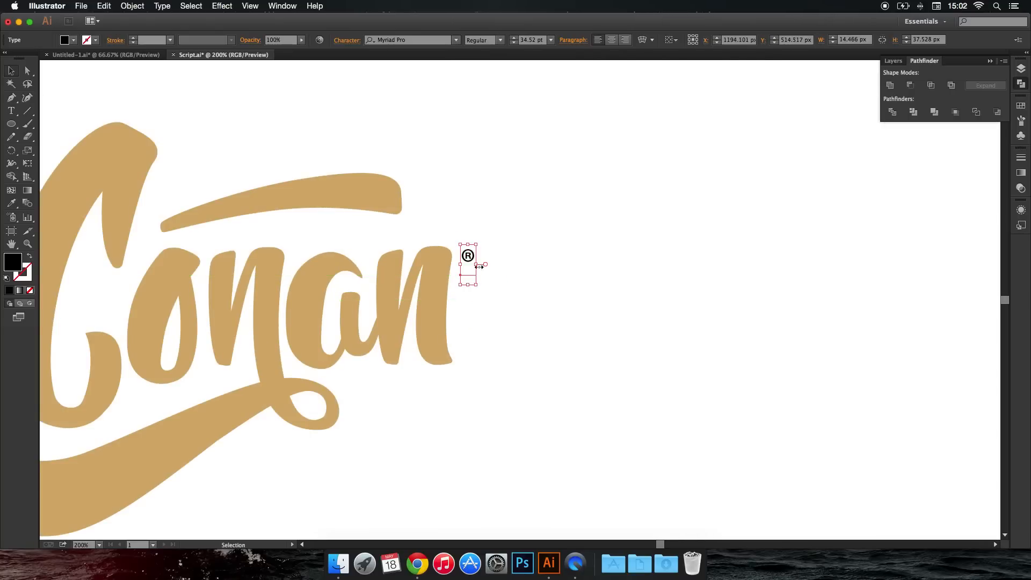
Nudge the ® symbol closer to the final "n", match its fill to the tan lettering with the Eyedropper, and deselect it.
key(Left)
key(Left)
key(Left)
key(i)
click(413, 250)
key(super+shift+a)
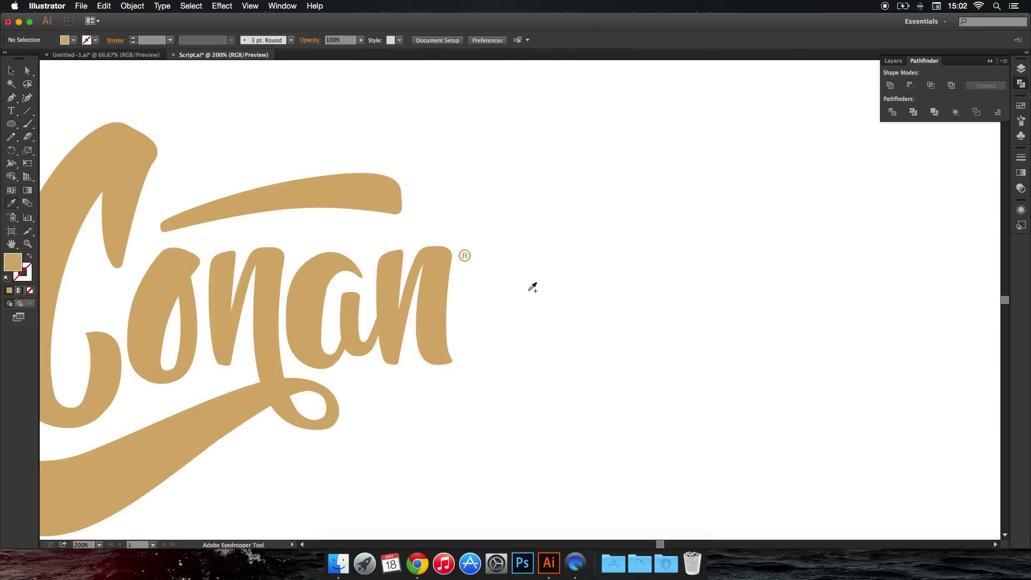
Examine the complete "Conan" logo at several magnifications to check its balance and the ® symbol's size.
key(super+minus)
key(super+minus)
key(super+minus)
key(super+plus)
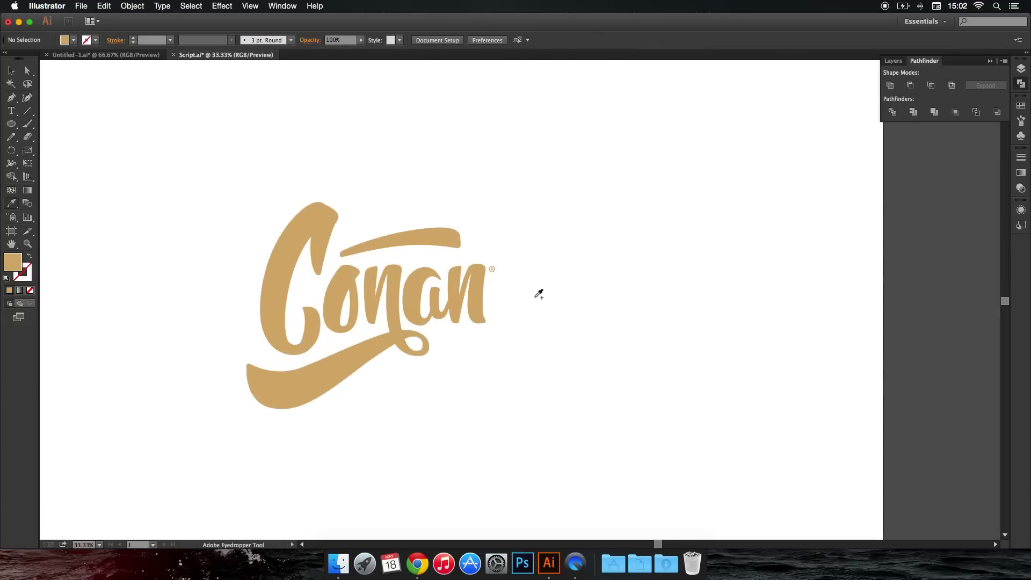
key(super+minus)
key(super+minus)
key(super+minus)
key(super+plus)
key(super+plus)
key(super+plus)
key(super+plus)
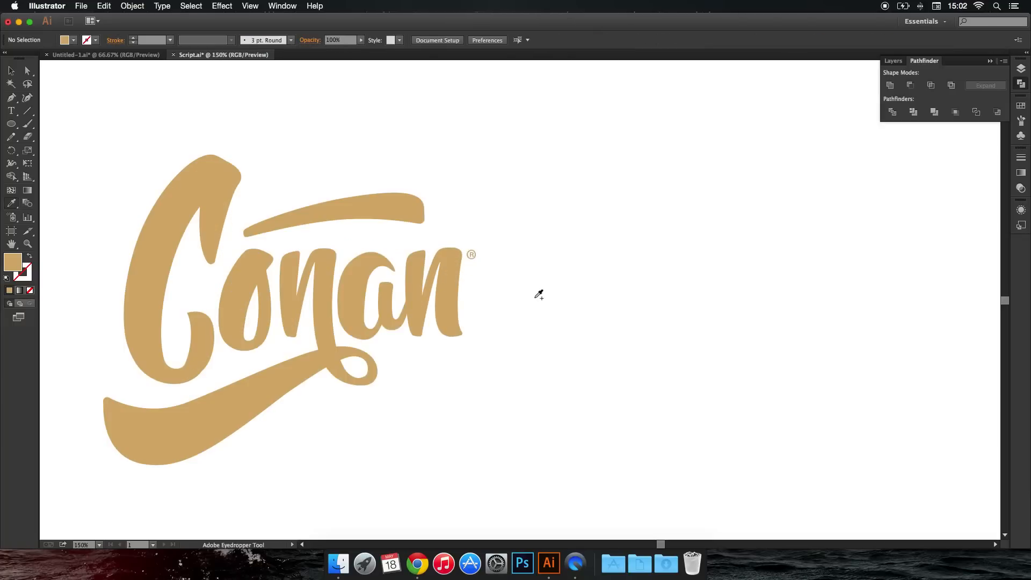
key(super+minus)
key(super+minus)
key(super+minus)
key(v)
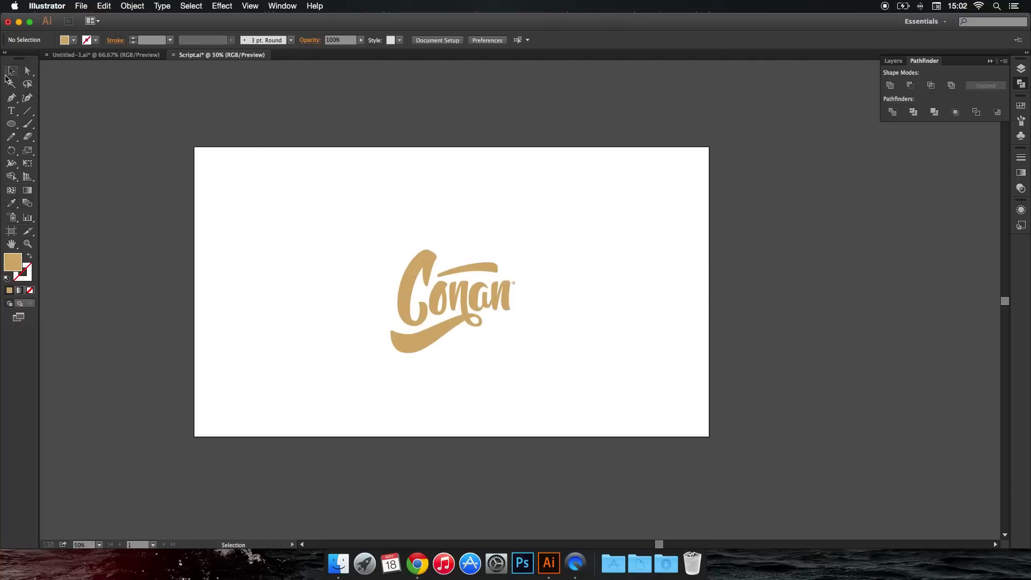